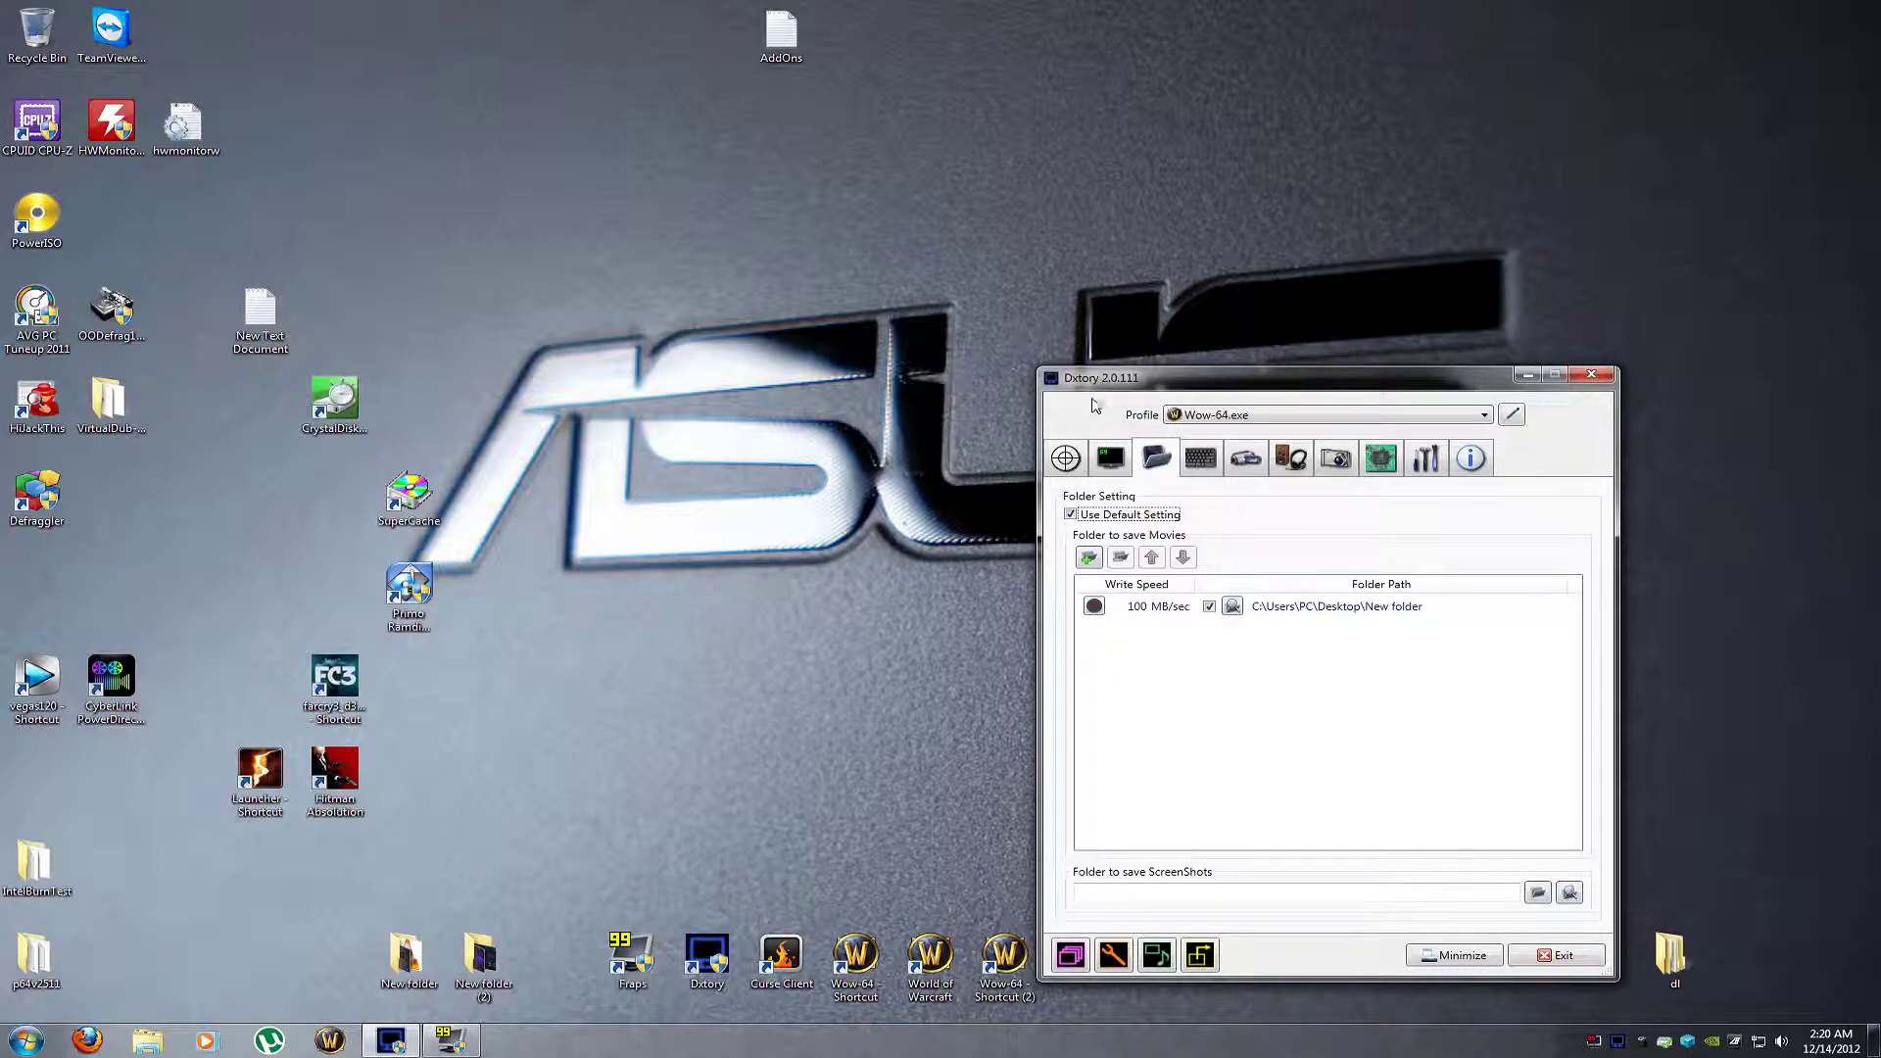
click(1157, 464)
click(1090, 558)
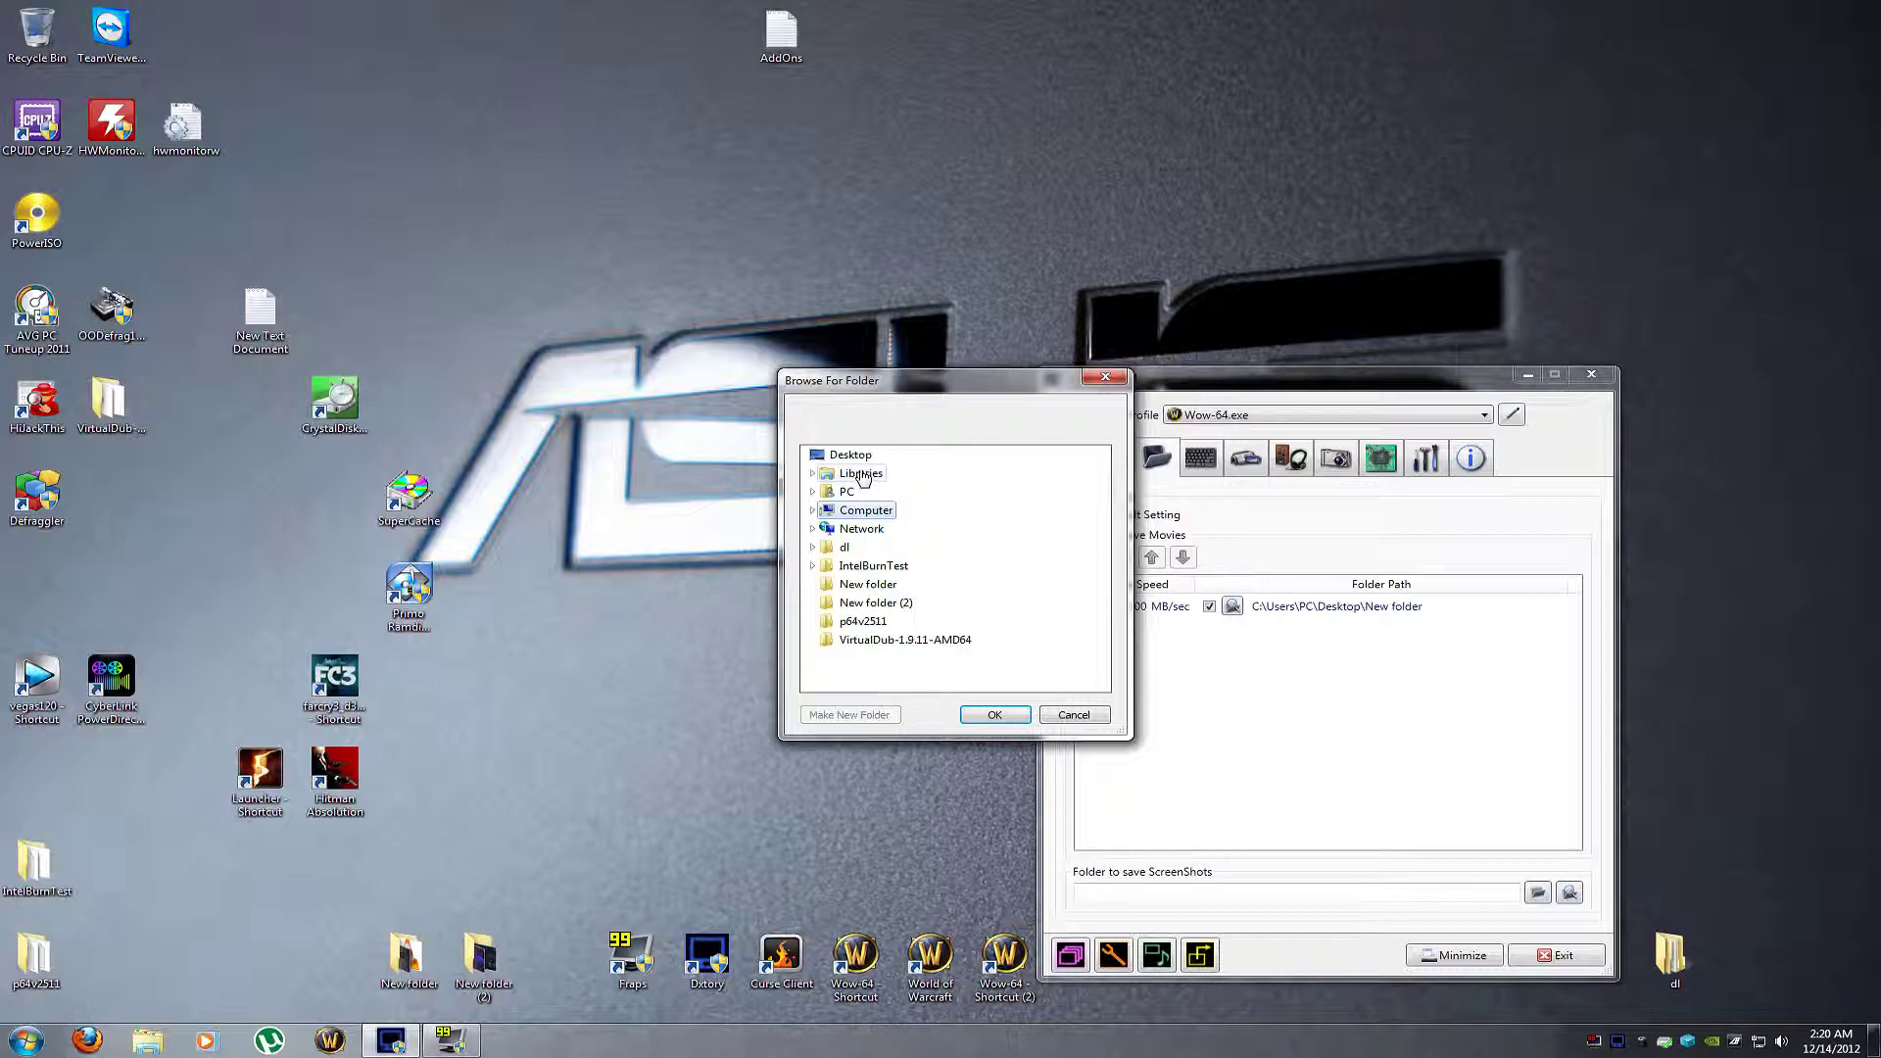
click(1052, 713)
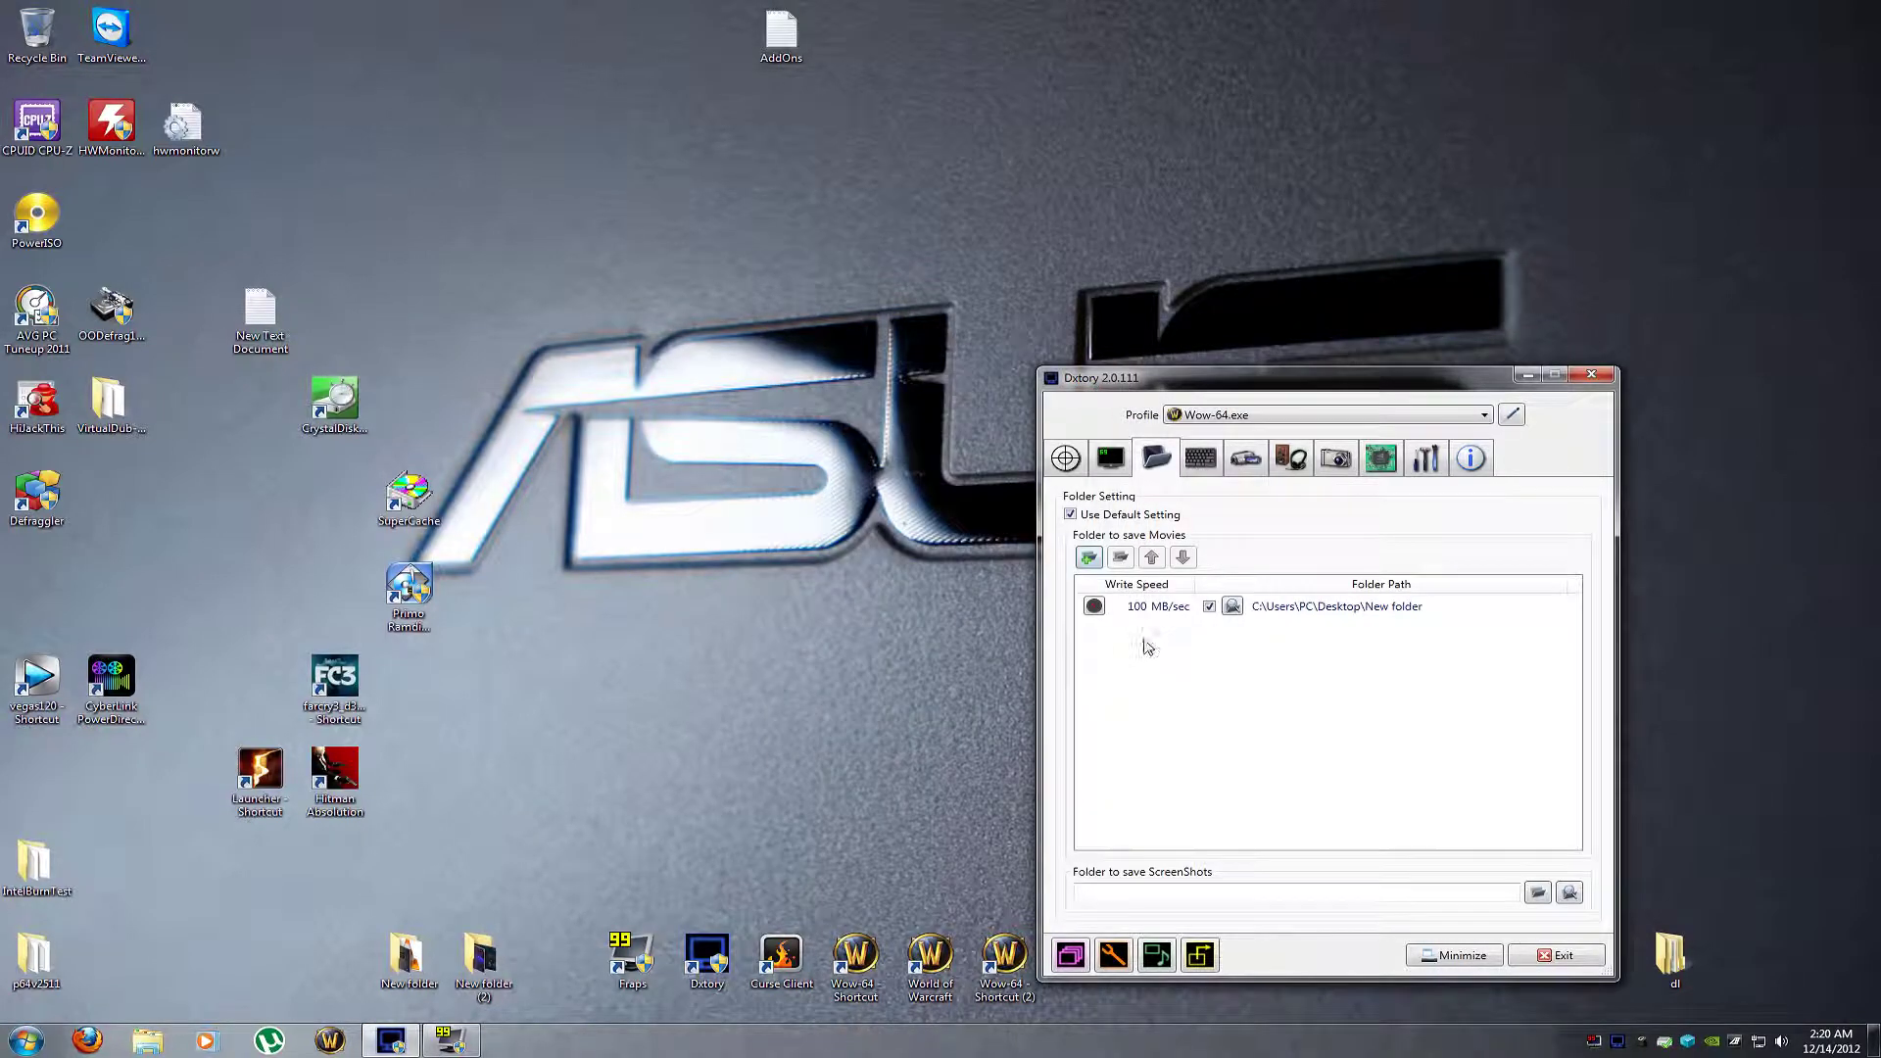
click(1154, 612)
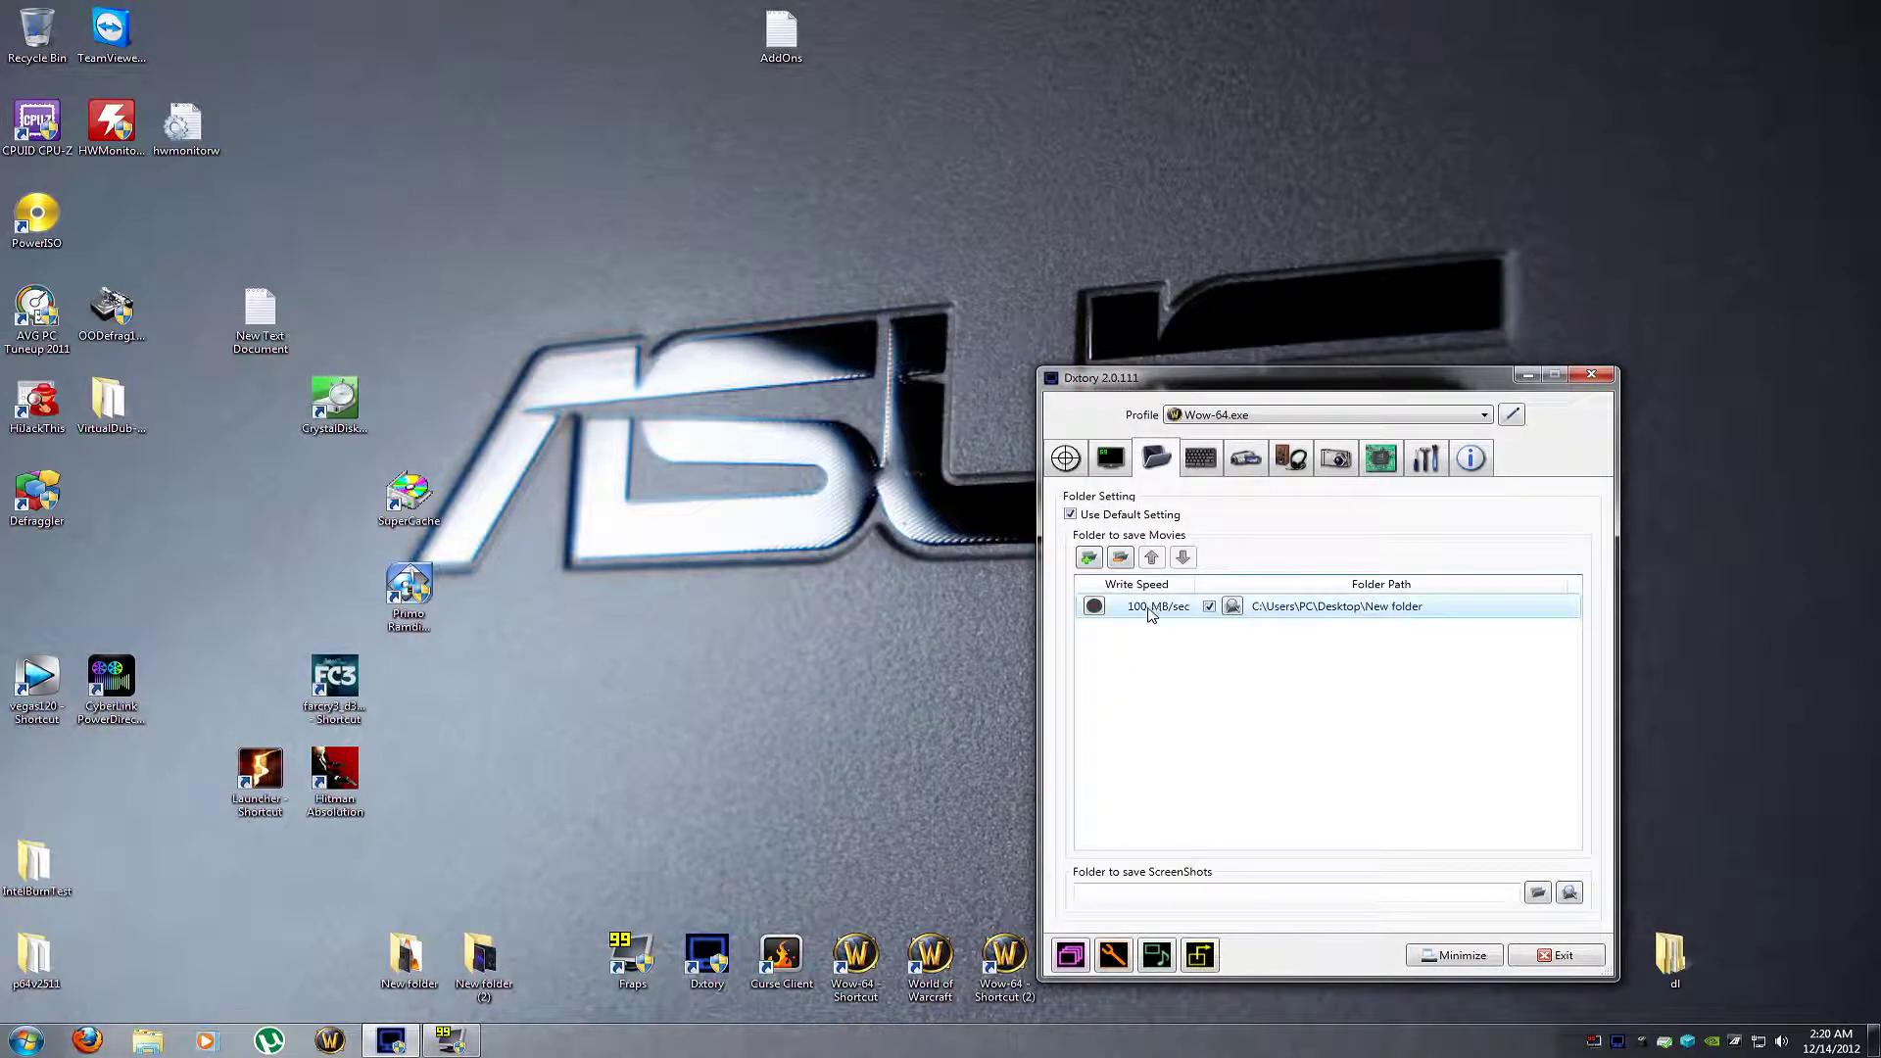
click(1095, 606)
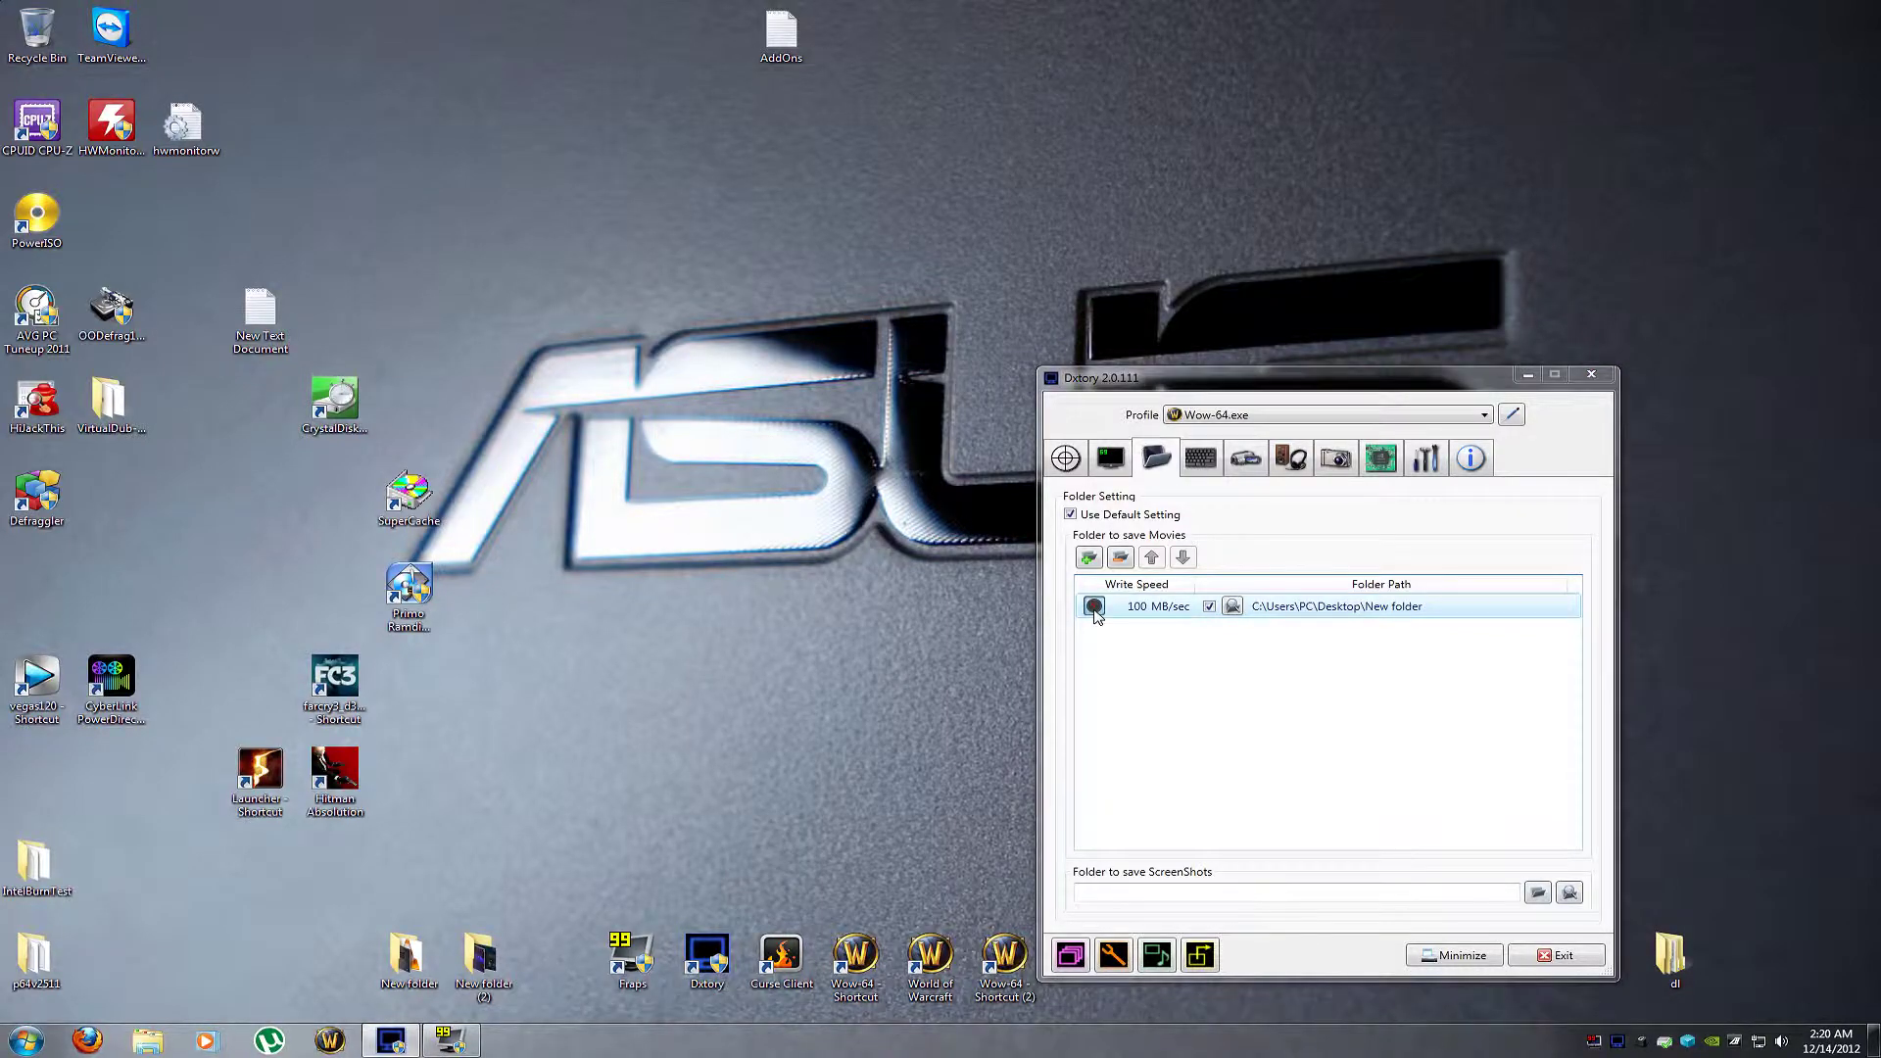
click(1452, 709)
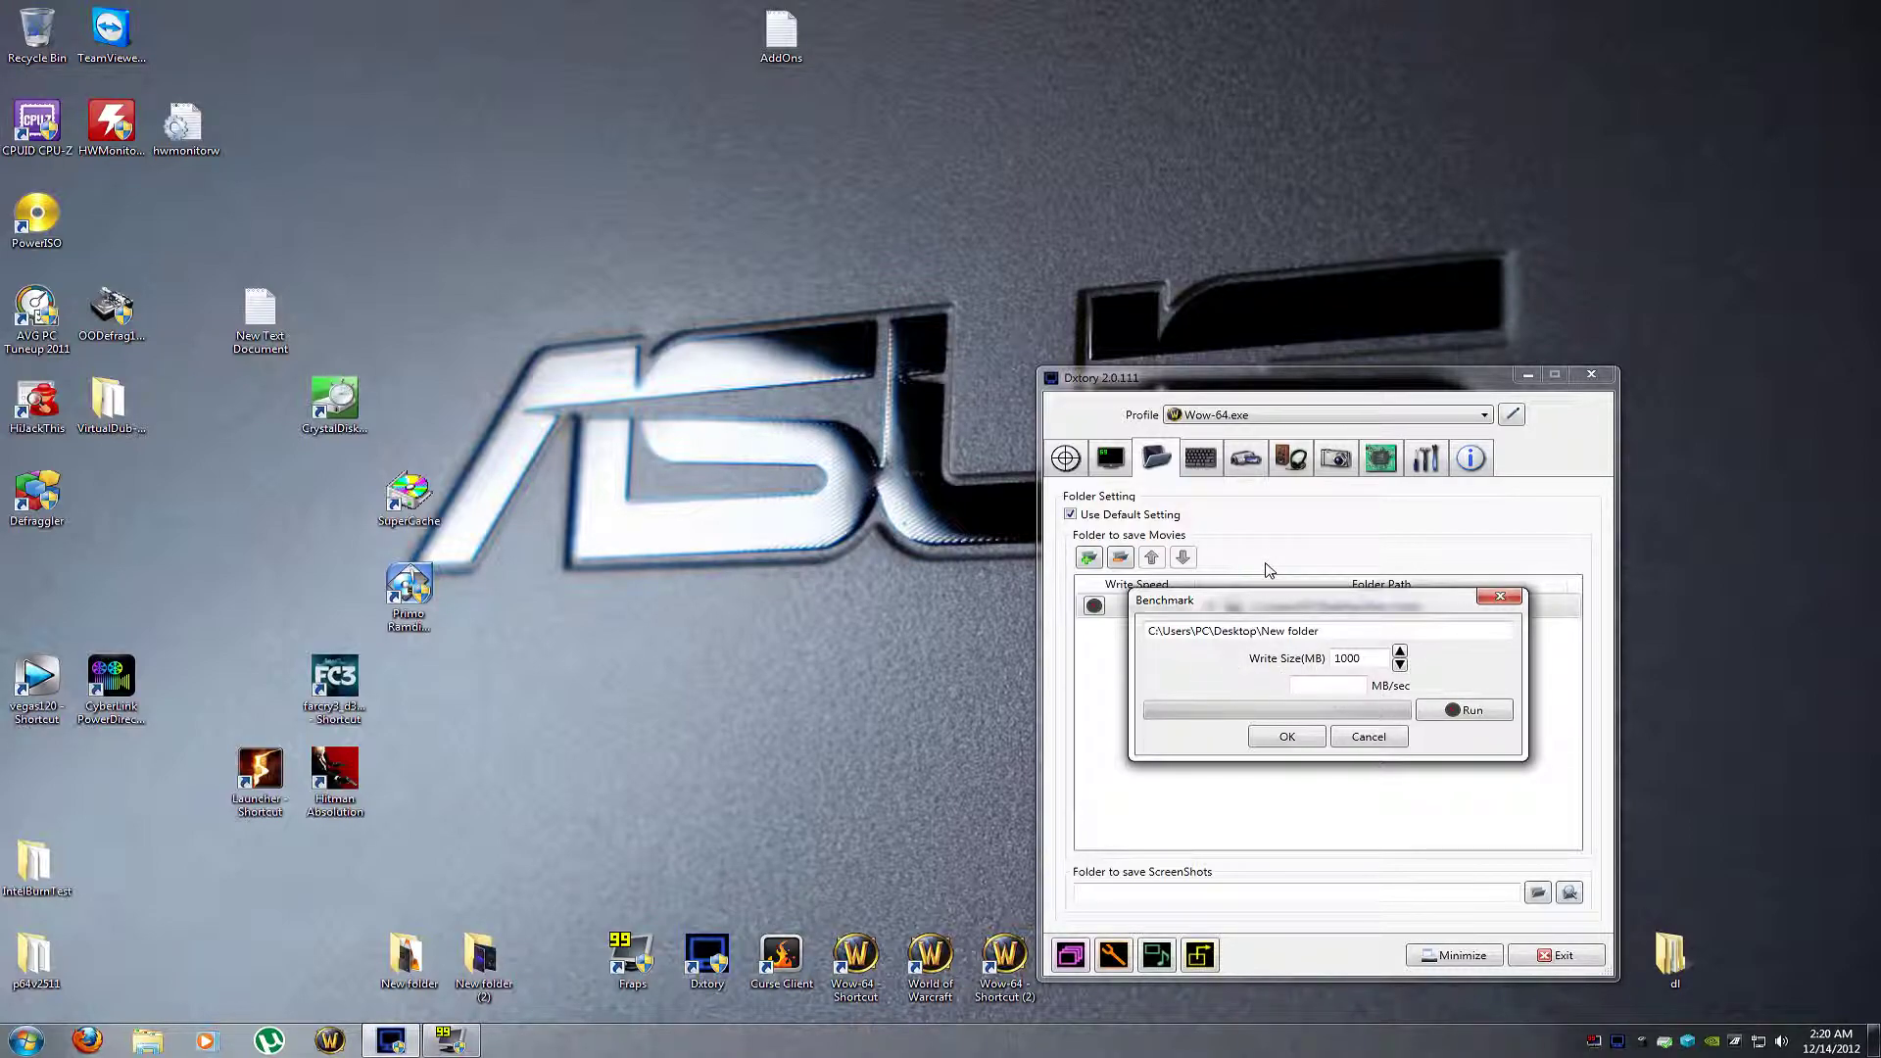
drag(1246, 607, 1220, 639)
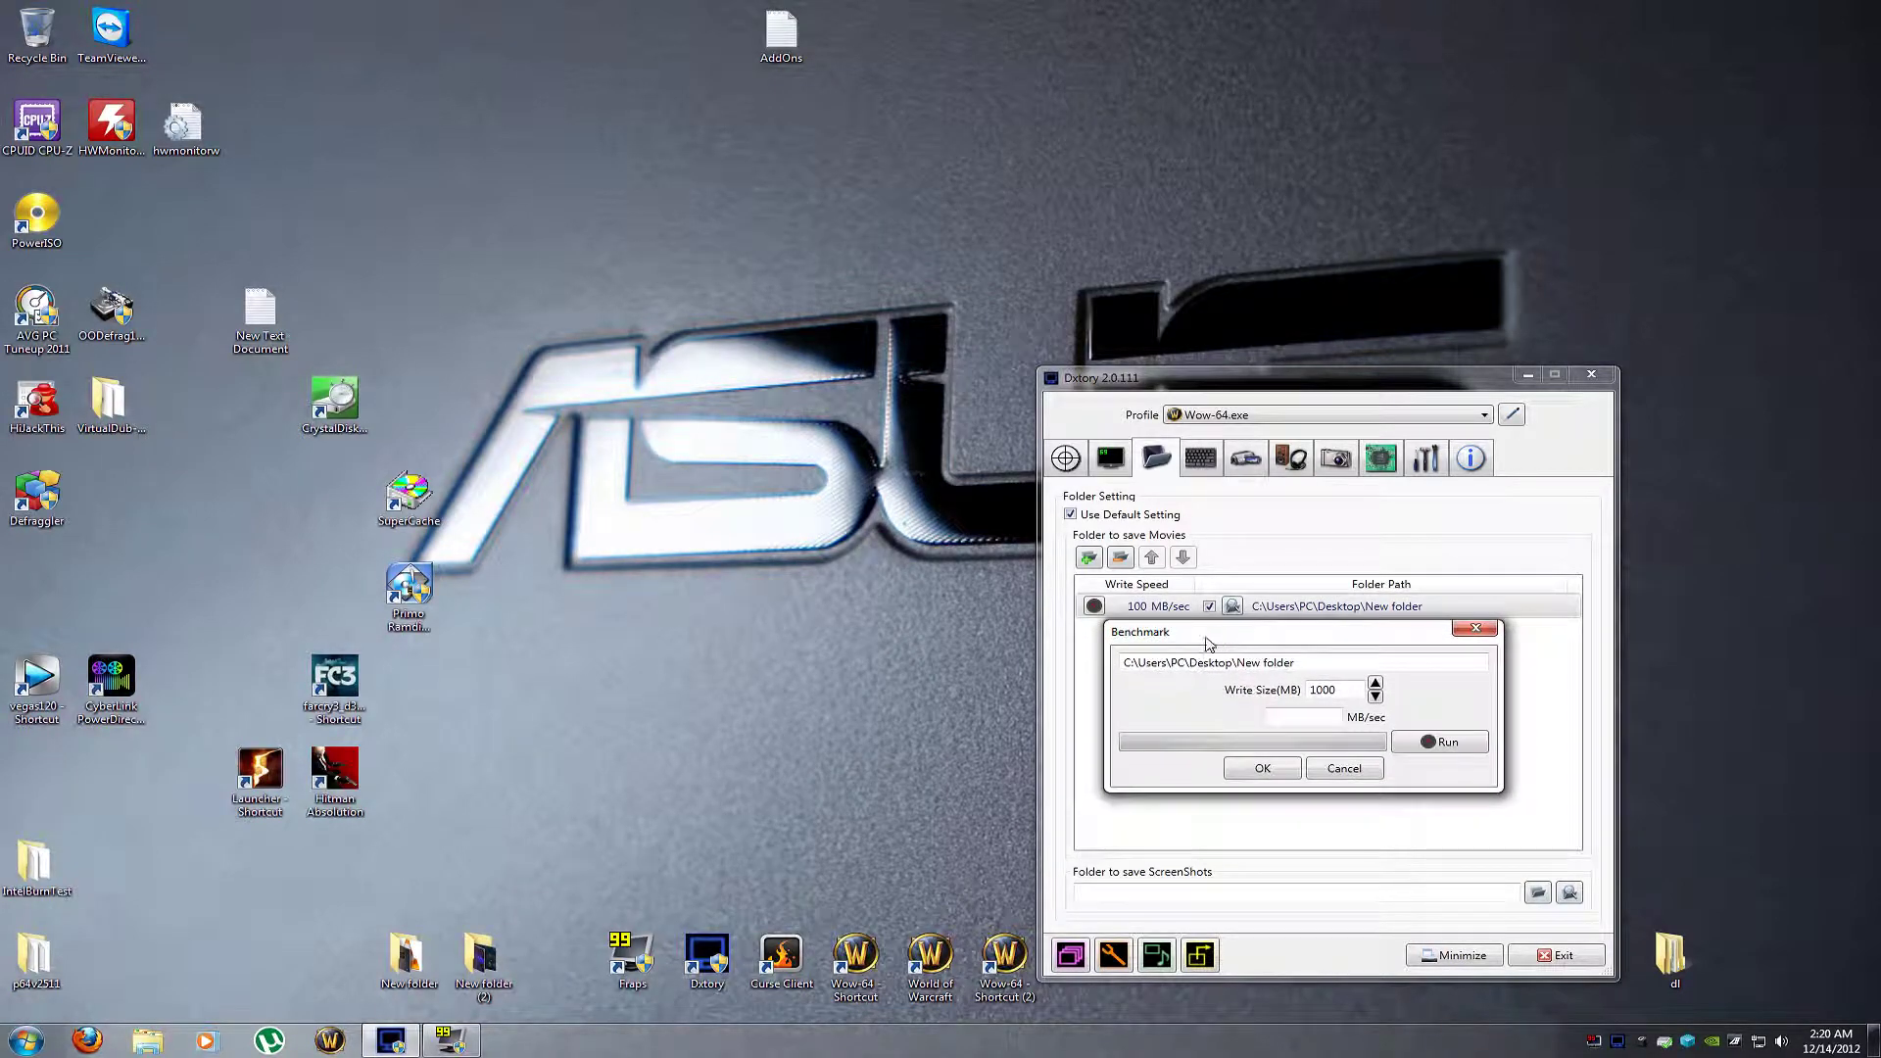
click(1346, 769)
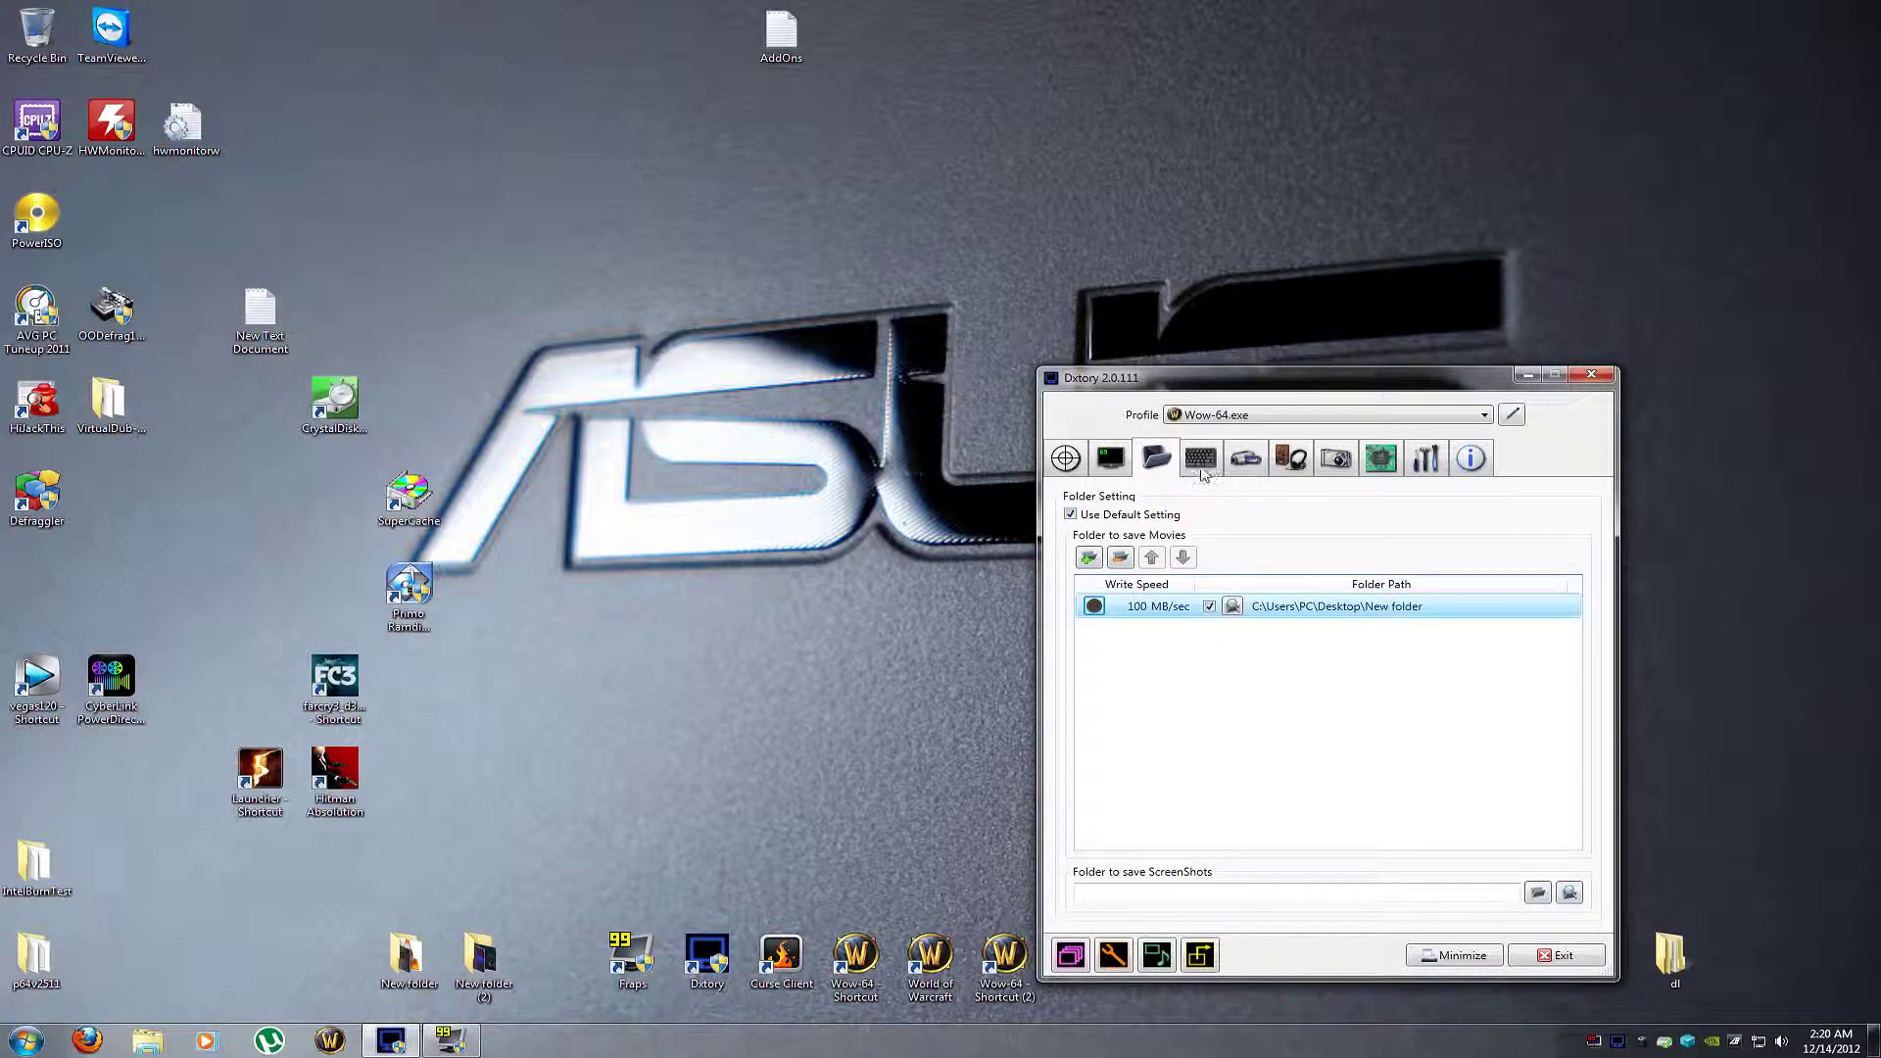
Show the HotKey settings, where Start/Stop Movie Capture is bound to Page Up.
click(1201, 458)
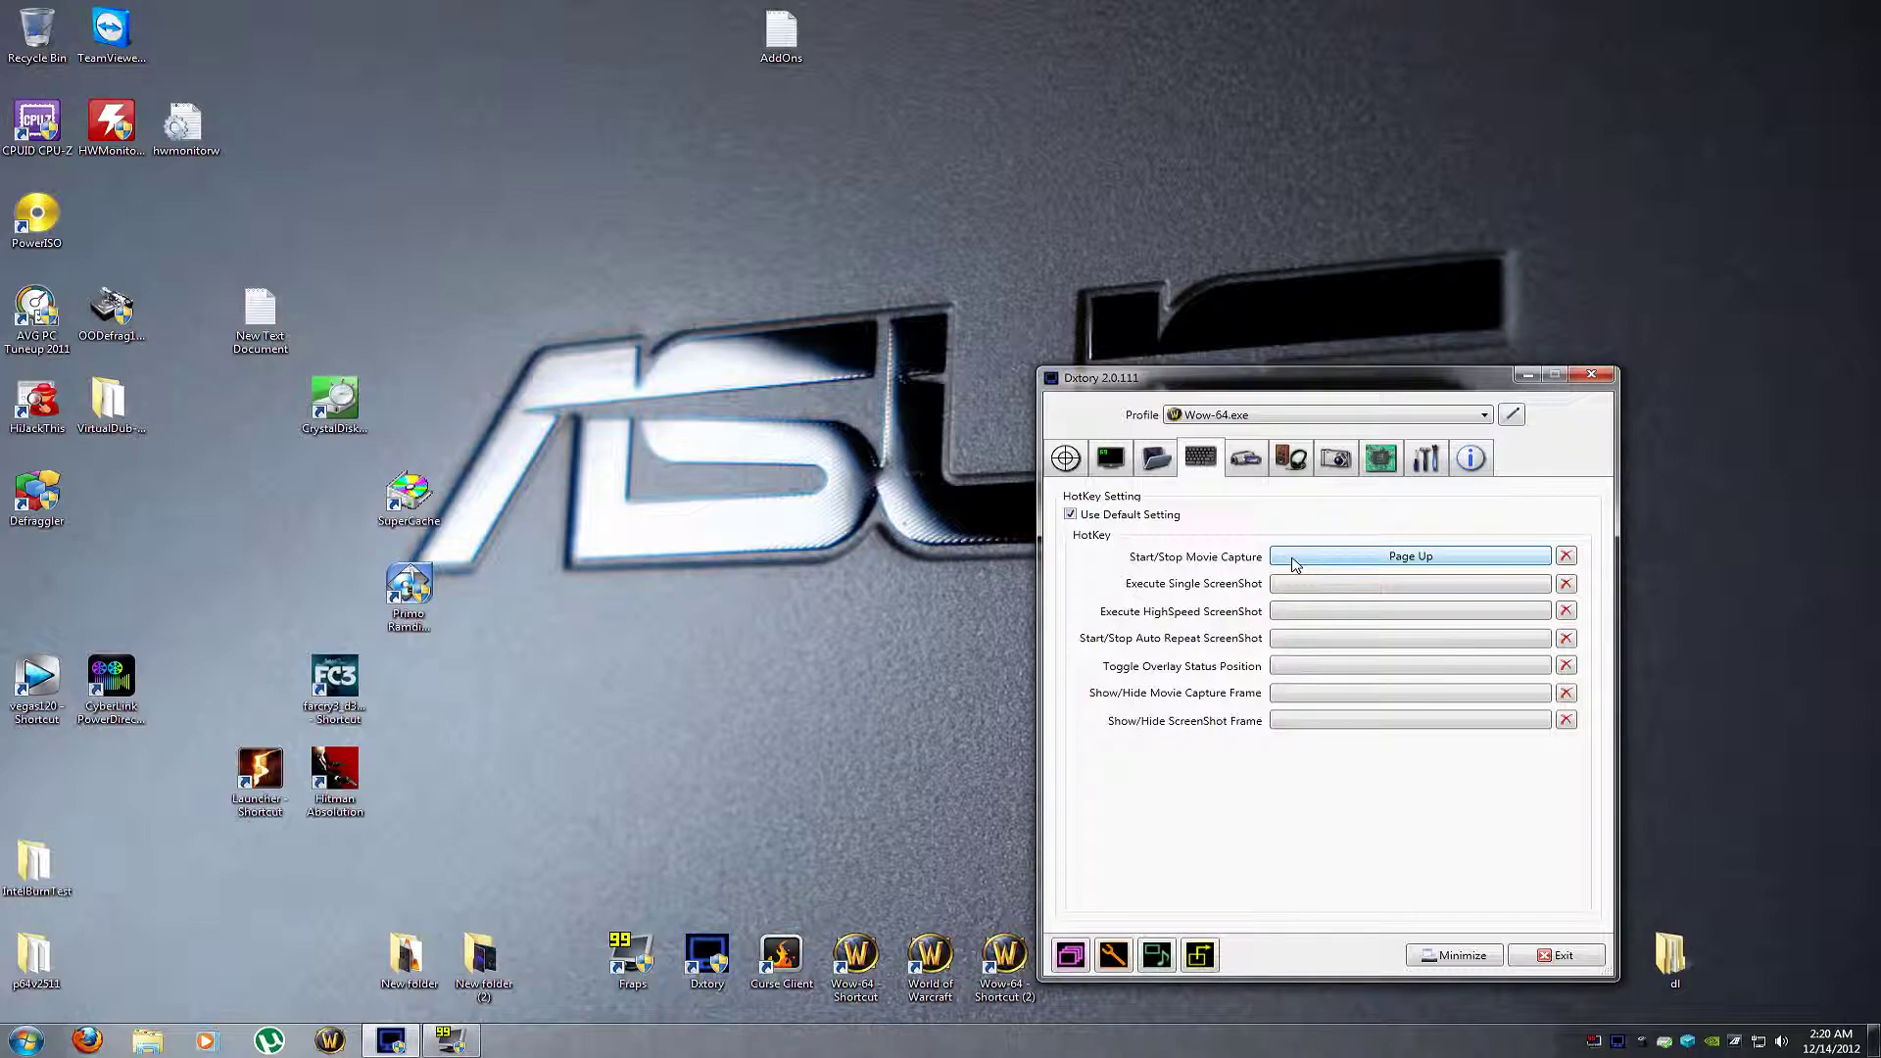
On the Movie page, keep the frame rate at 30 fps and the codec as Dxtory Video Codec.
click(1246, 459)
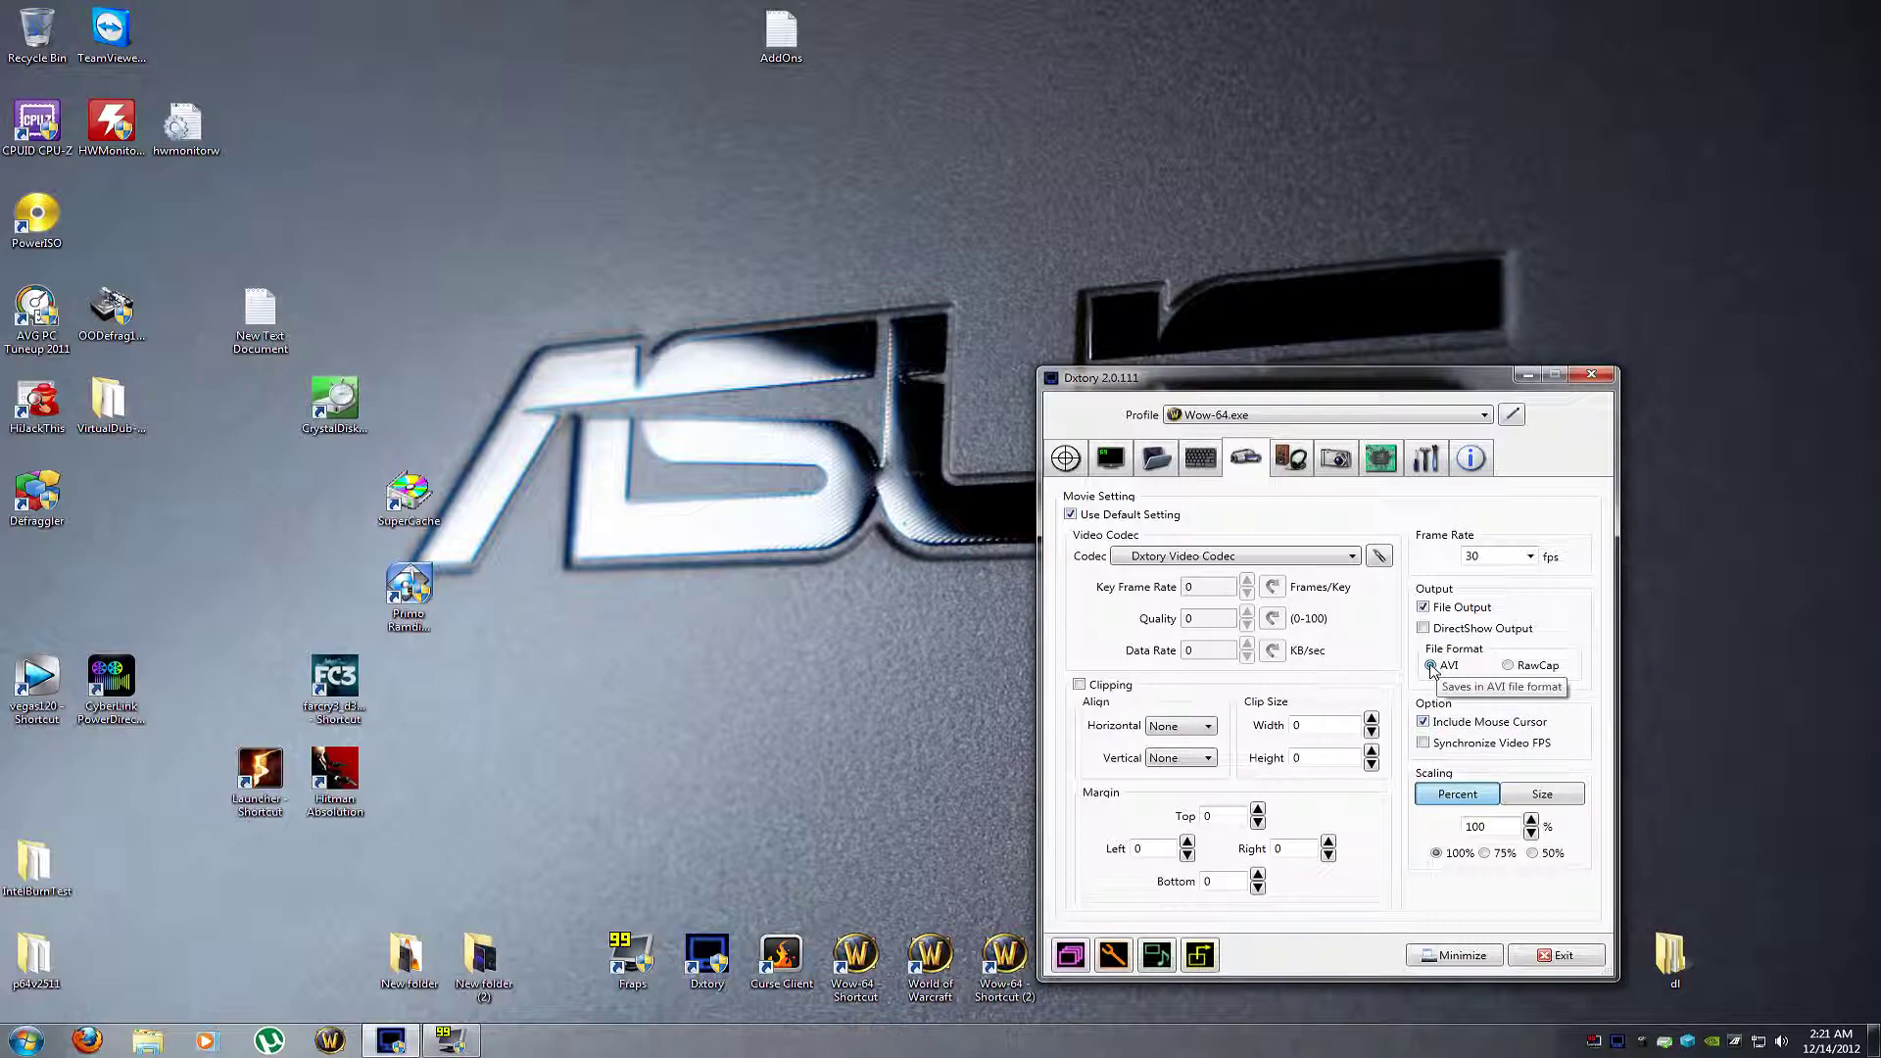
click(1530, 558)
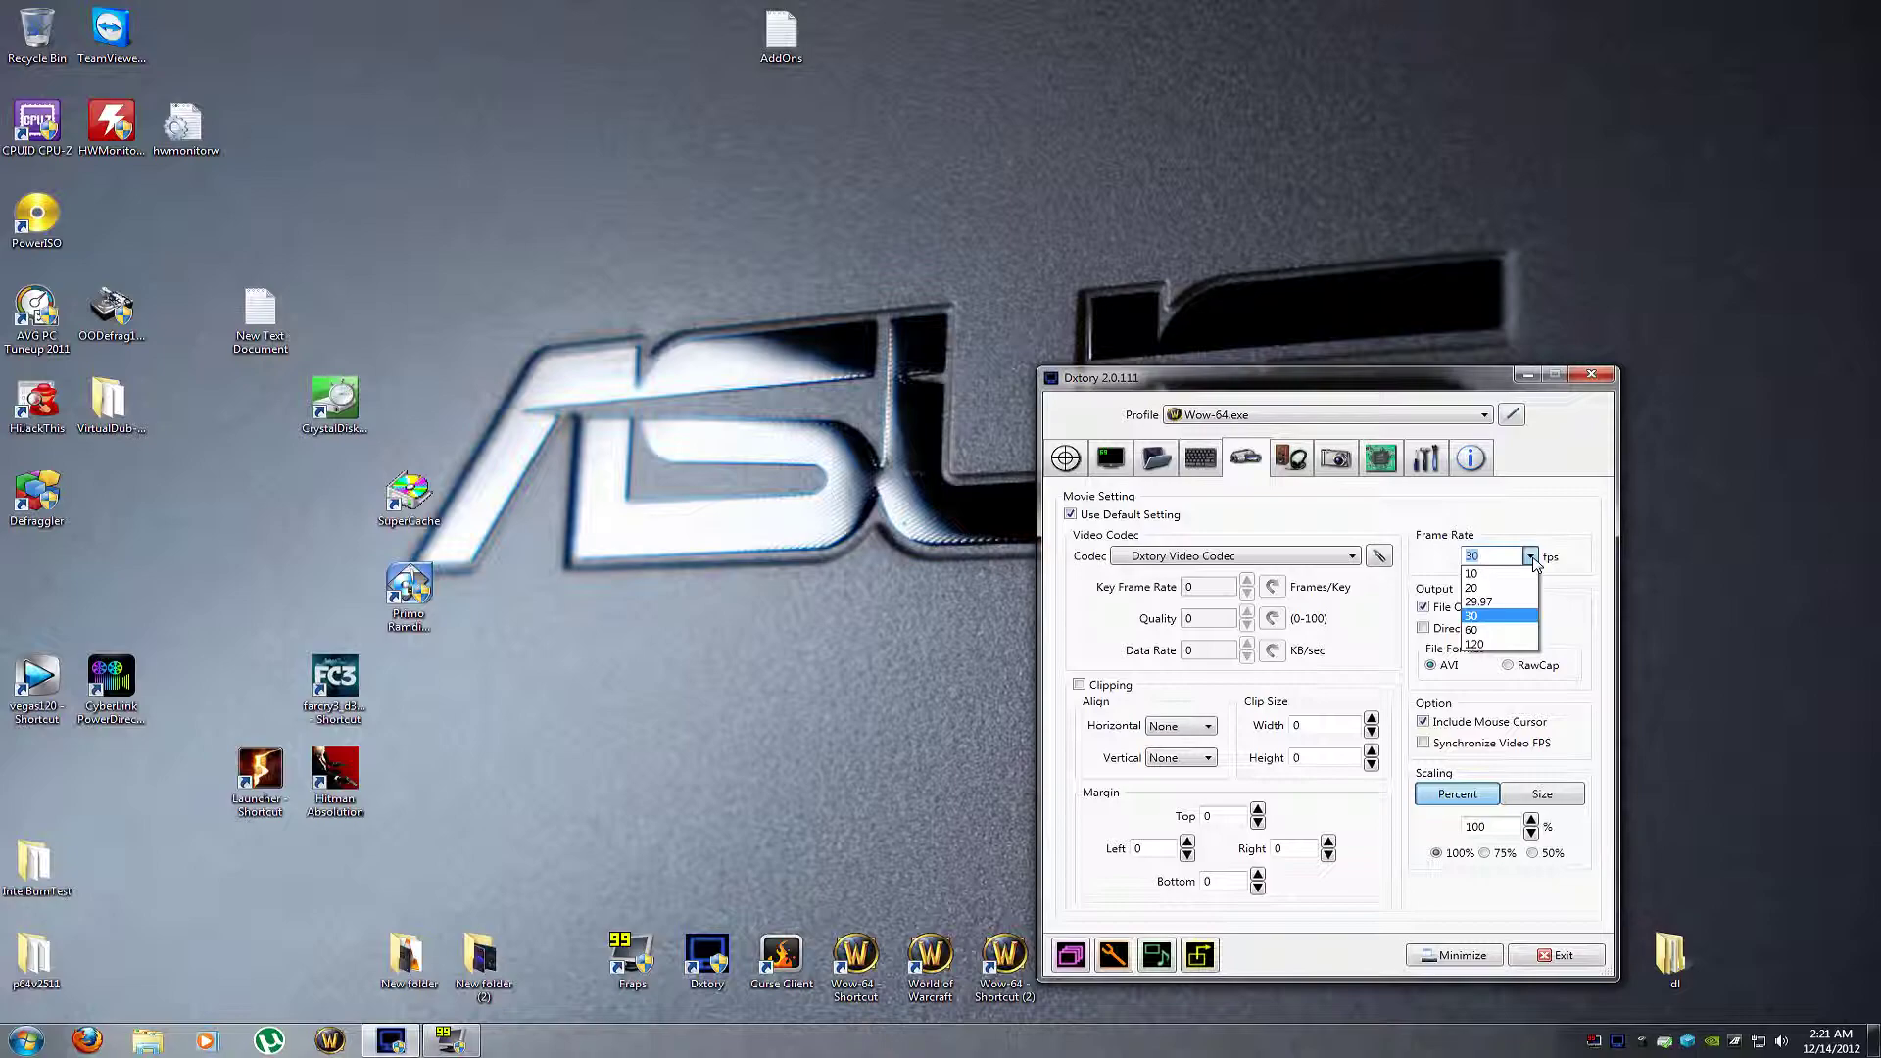
click(1530, 557)
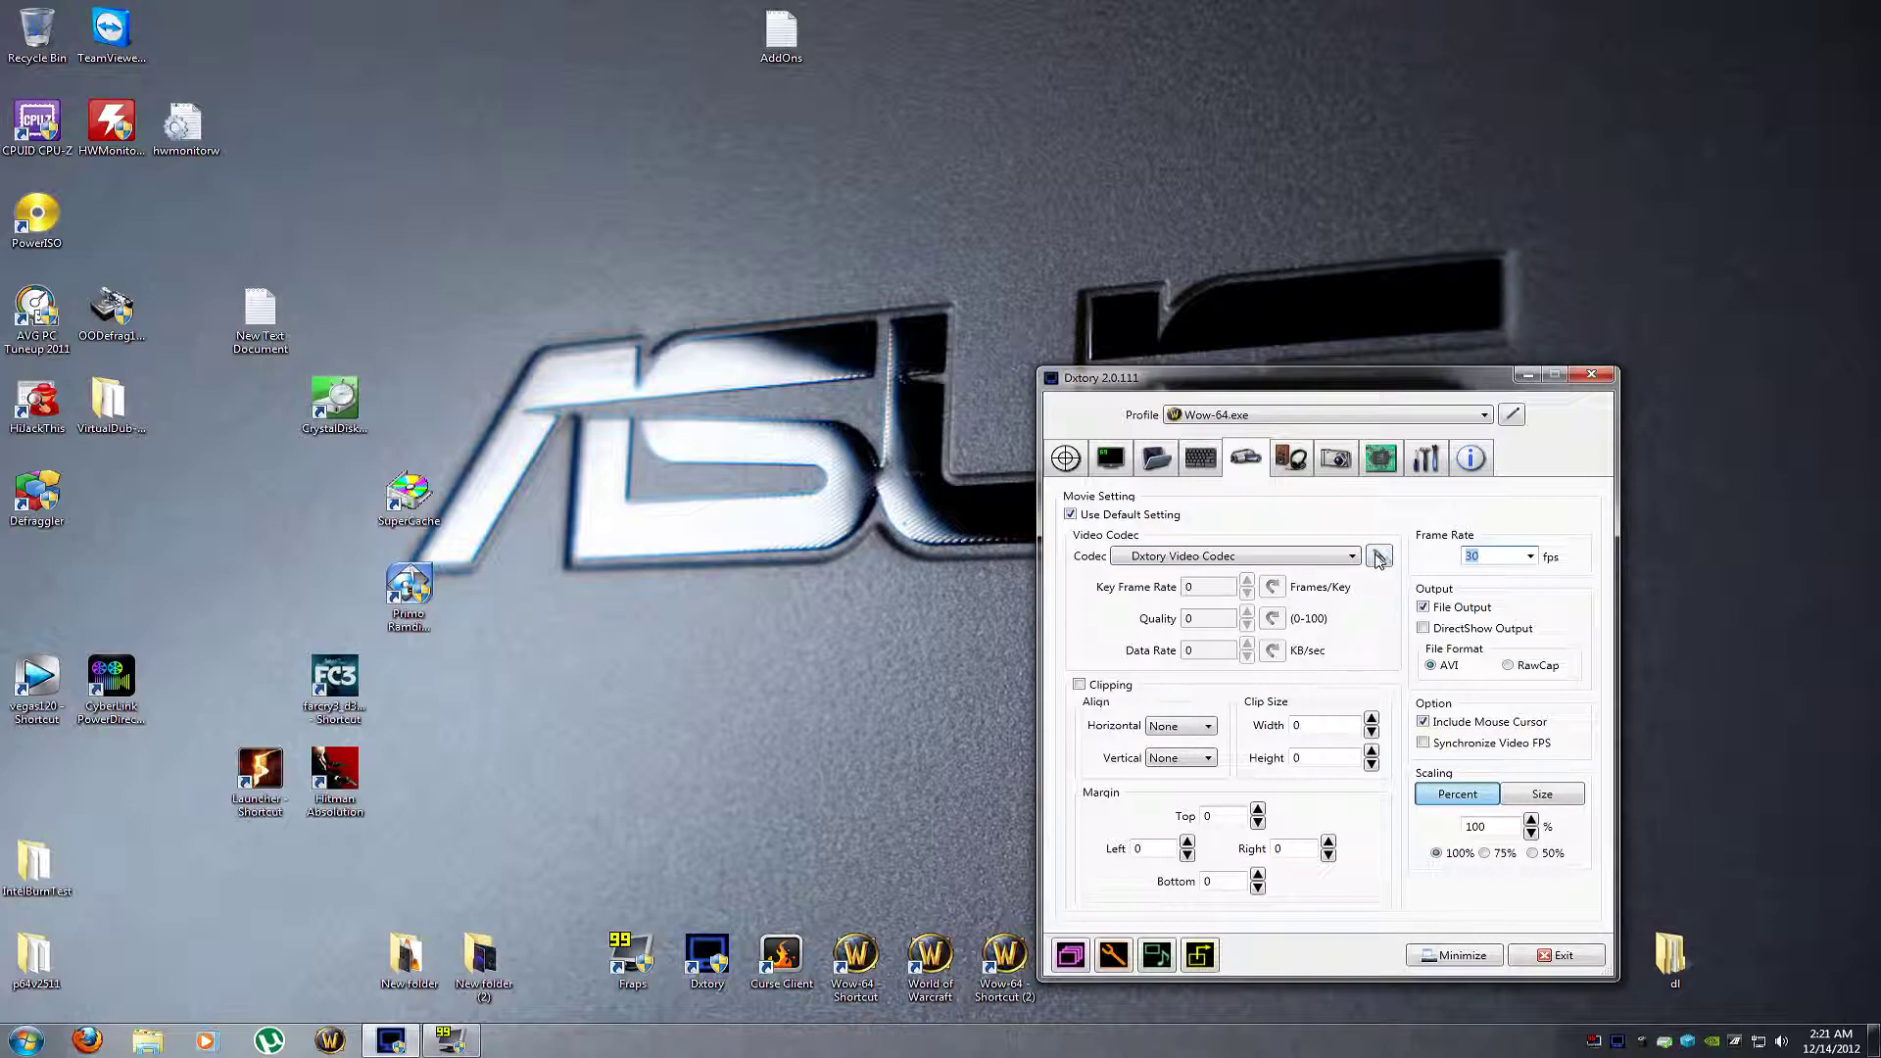
click(1354, 556)
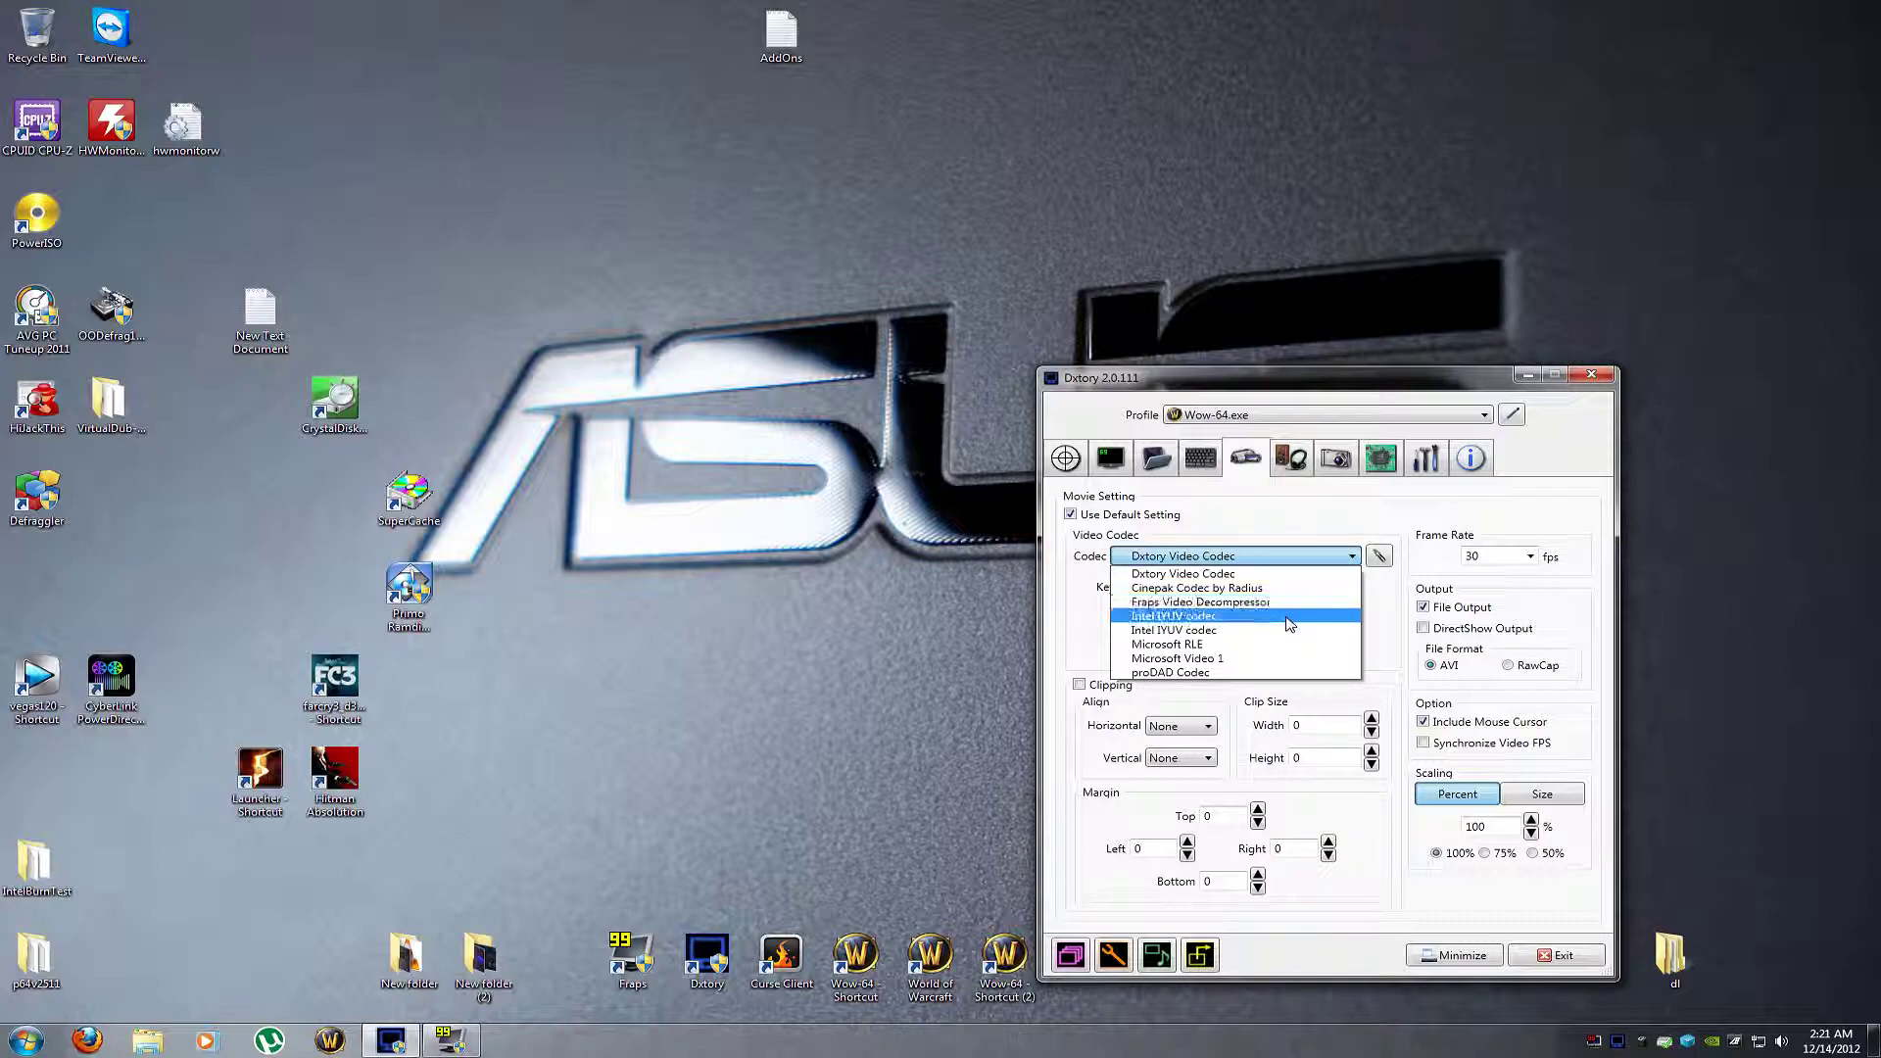
click(1350, 558)
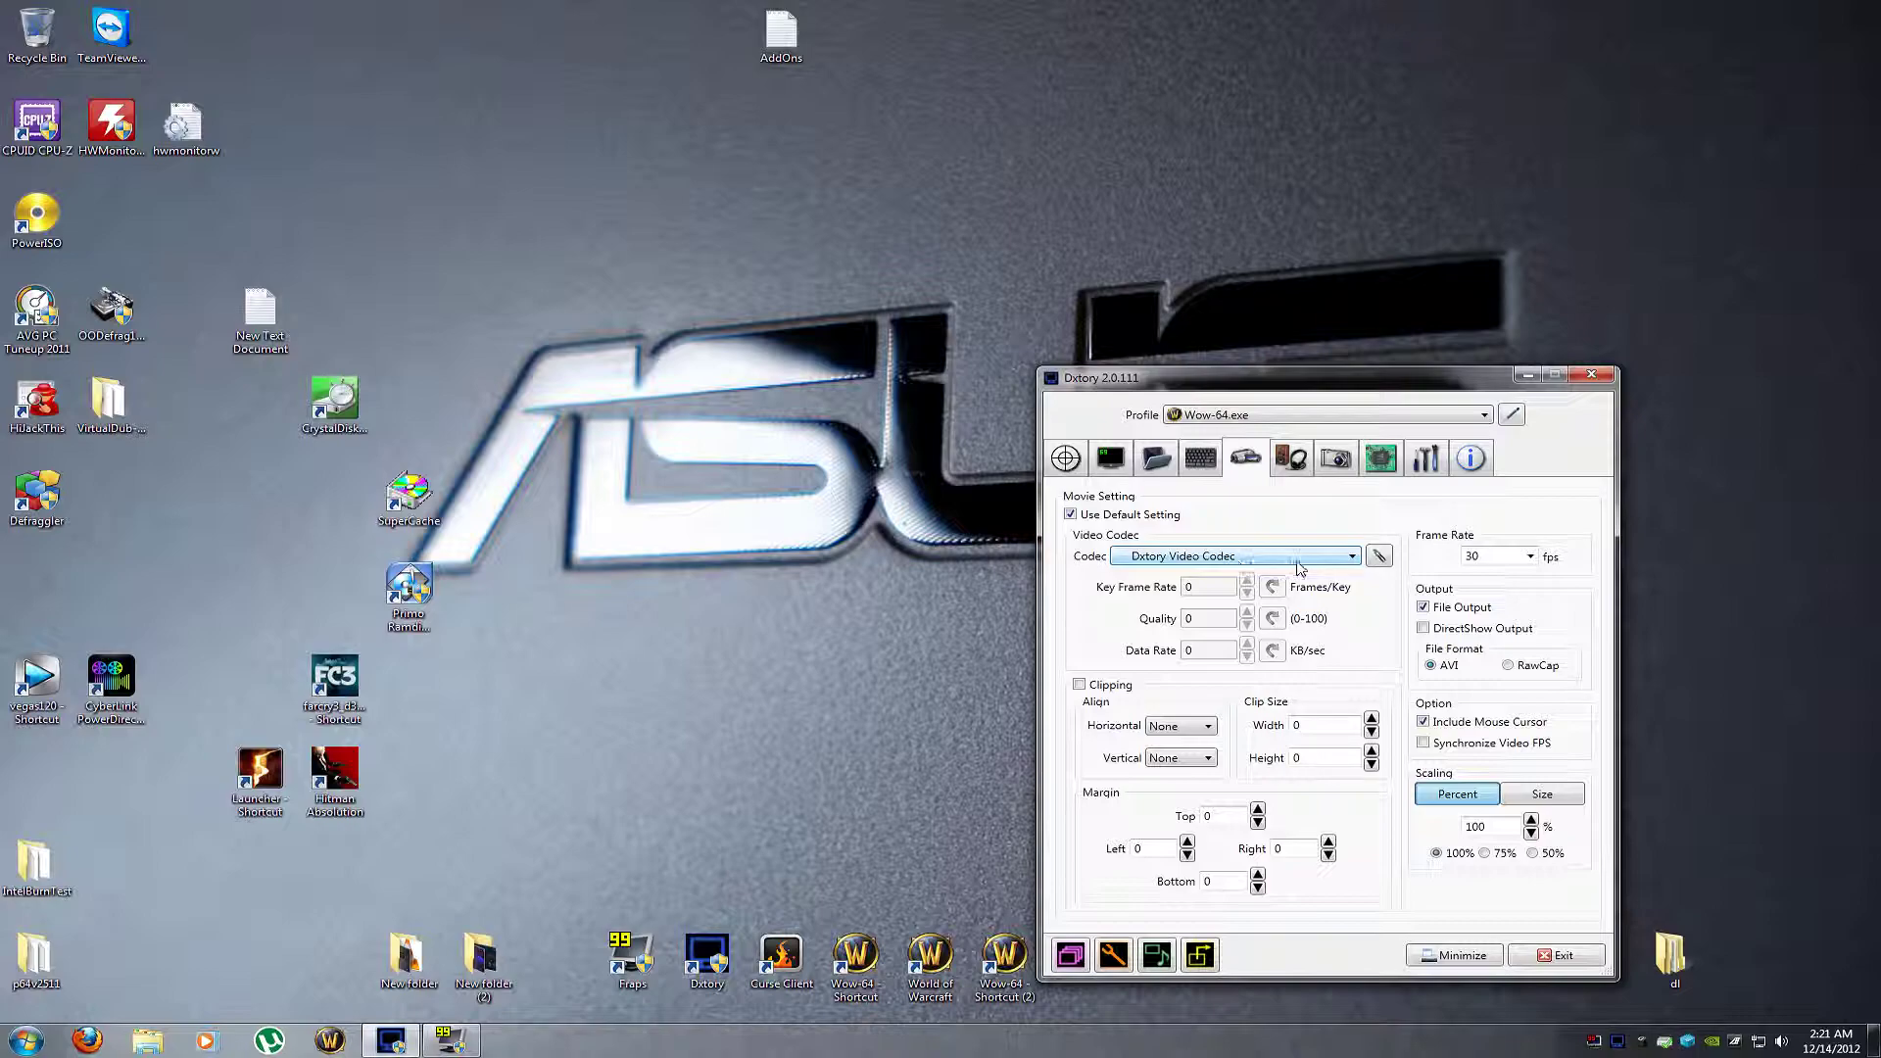
Set the Dxtory Video Codec format to YUV420(2x2) Medium Quality, then show the Audio page.
click(1379, 558)
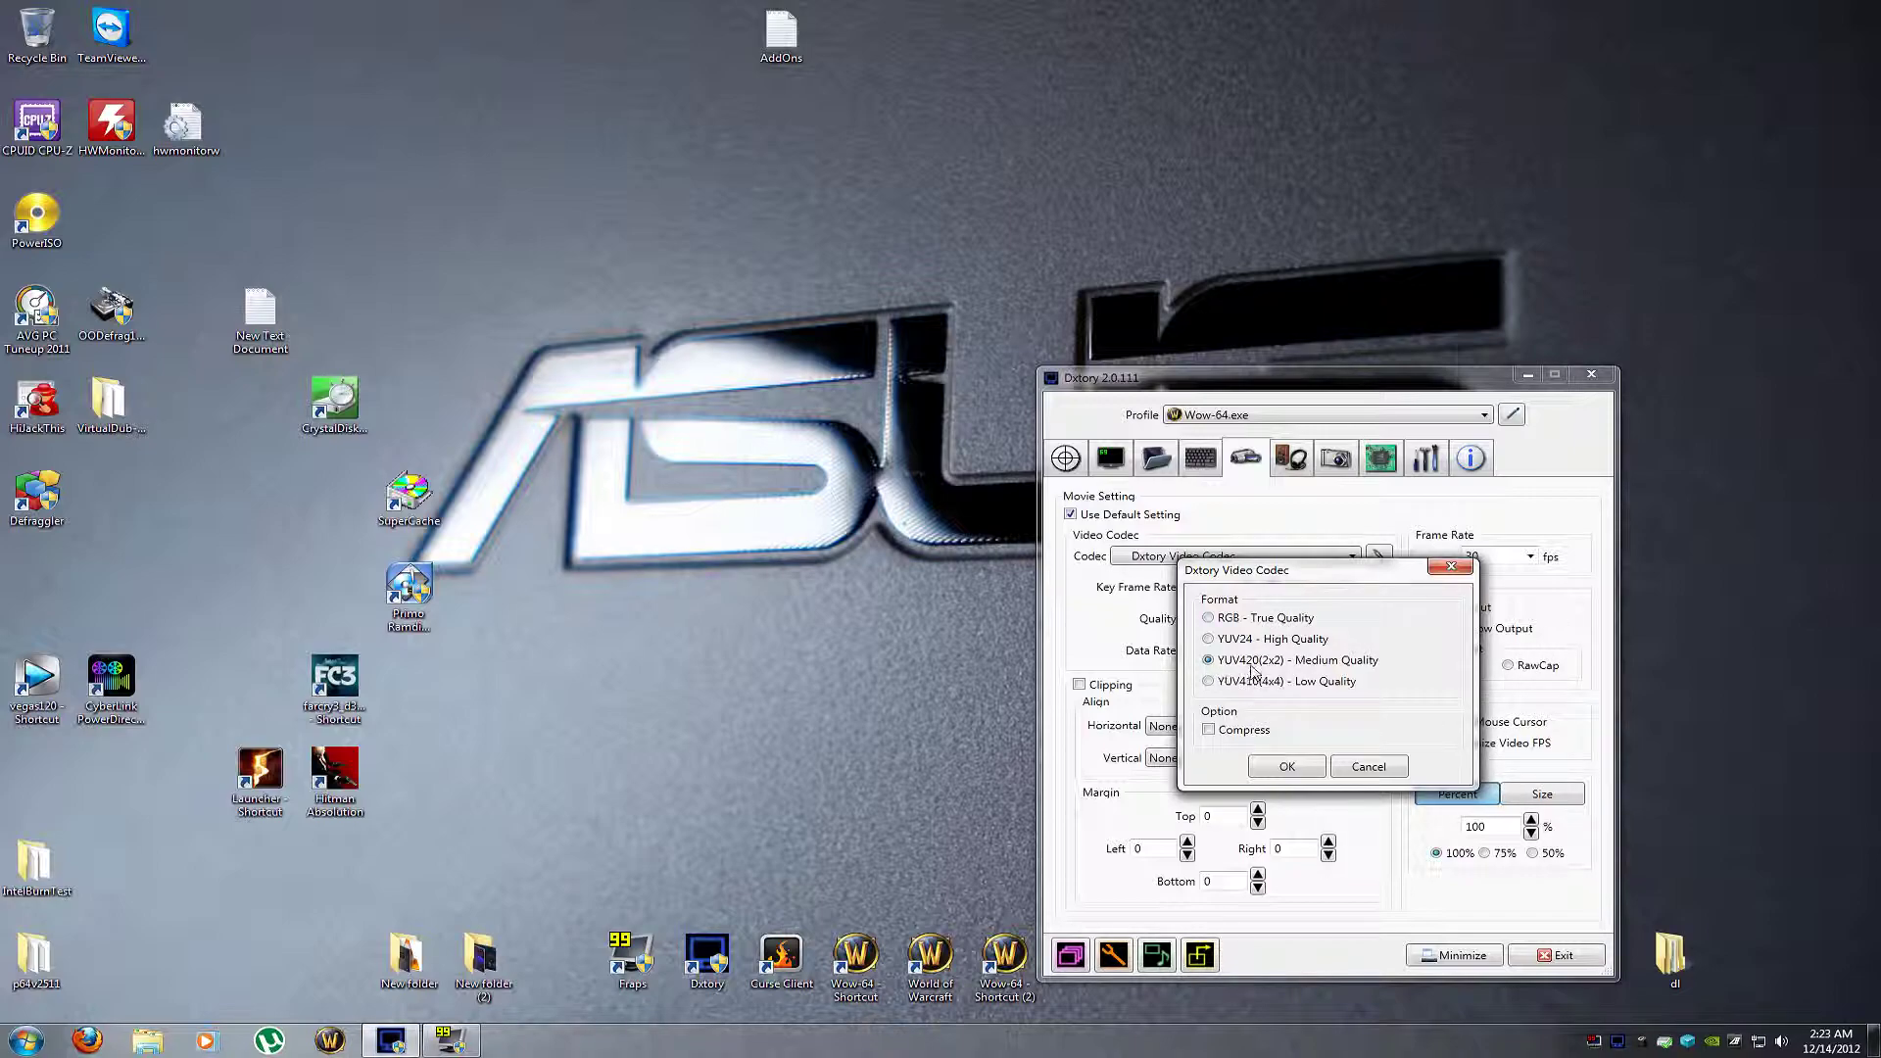
click(1284, 766)
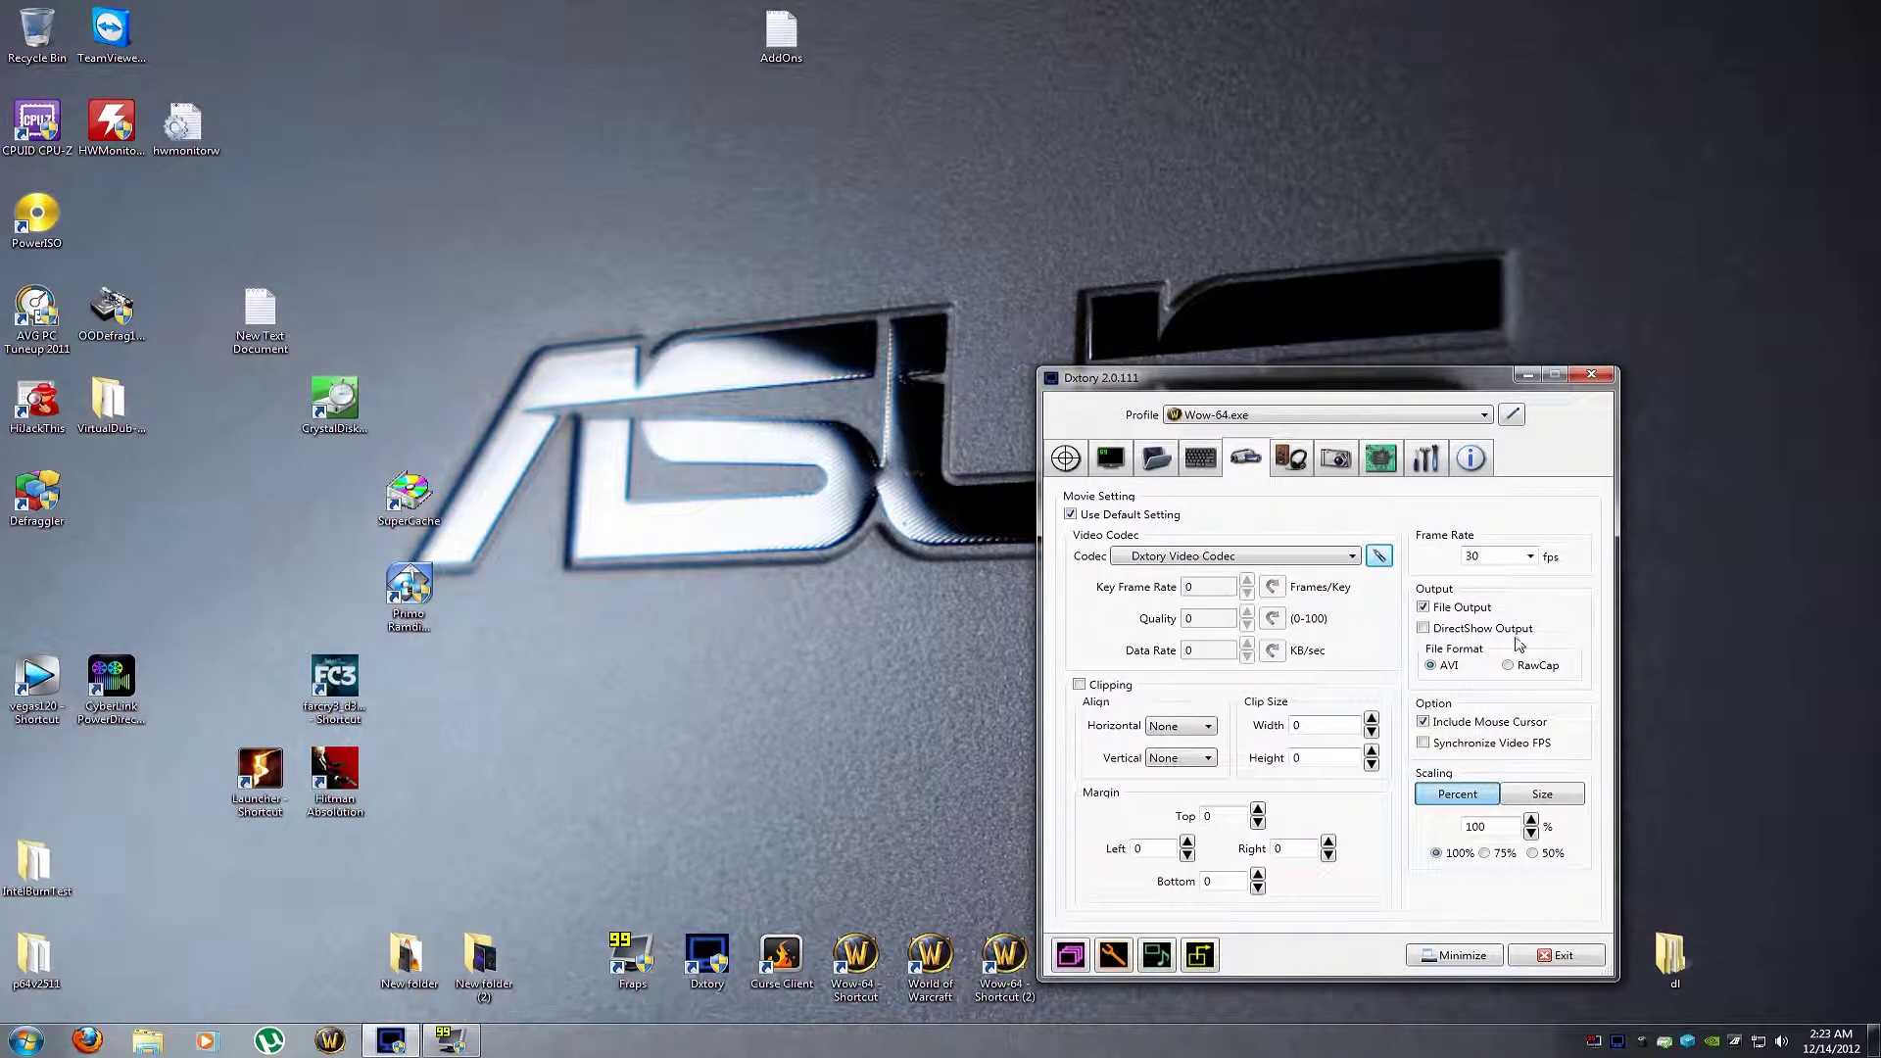
click(1298, 467)
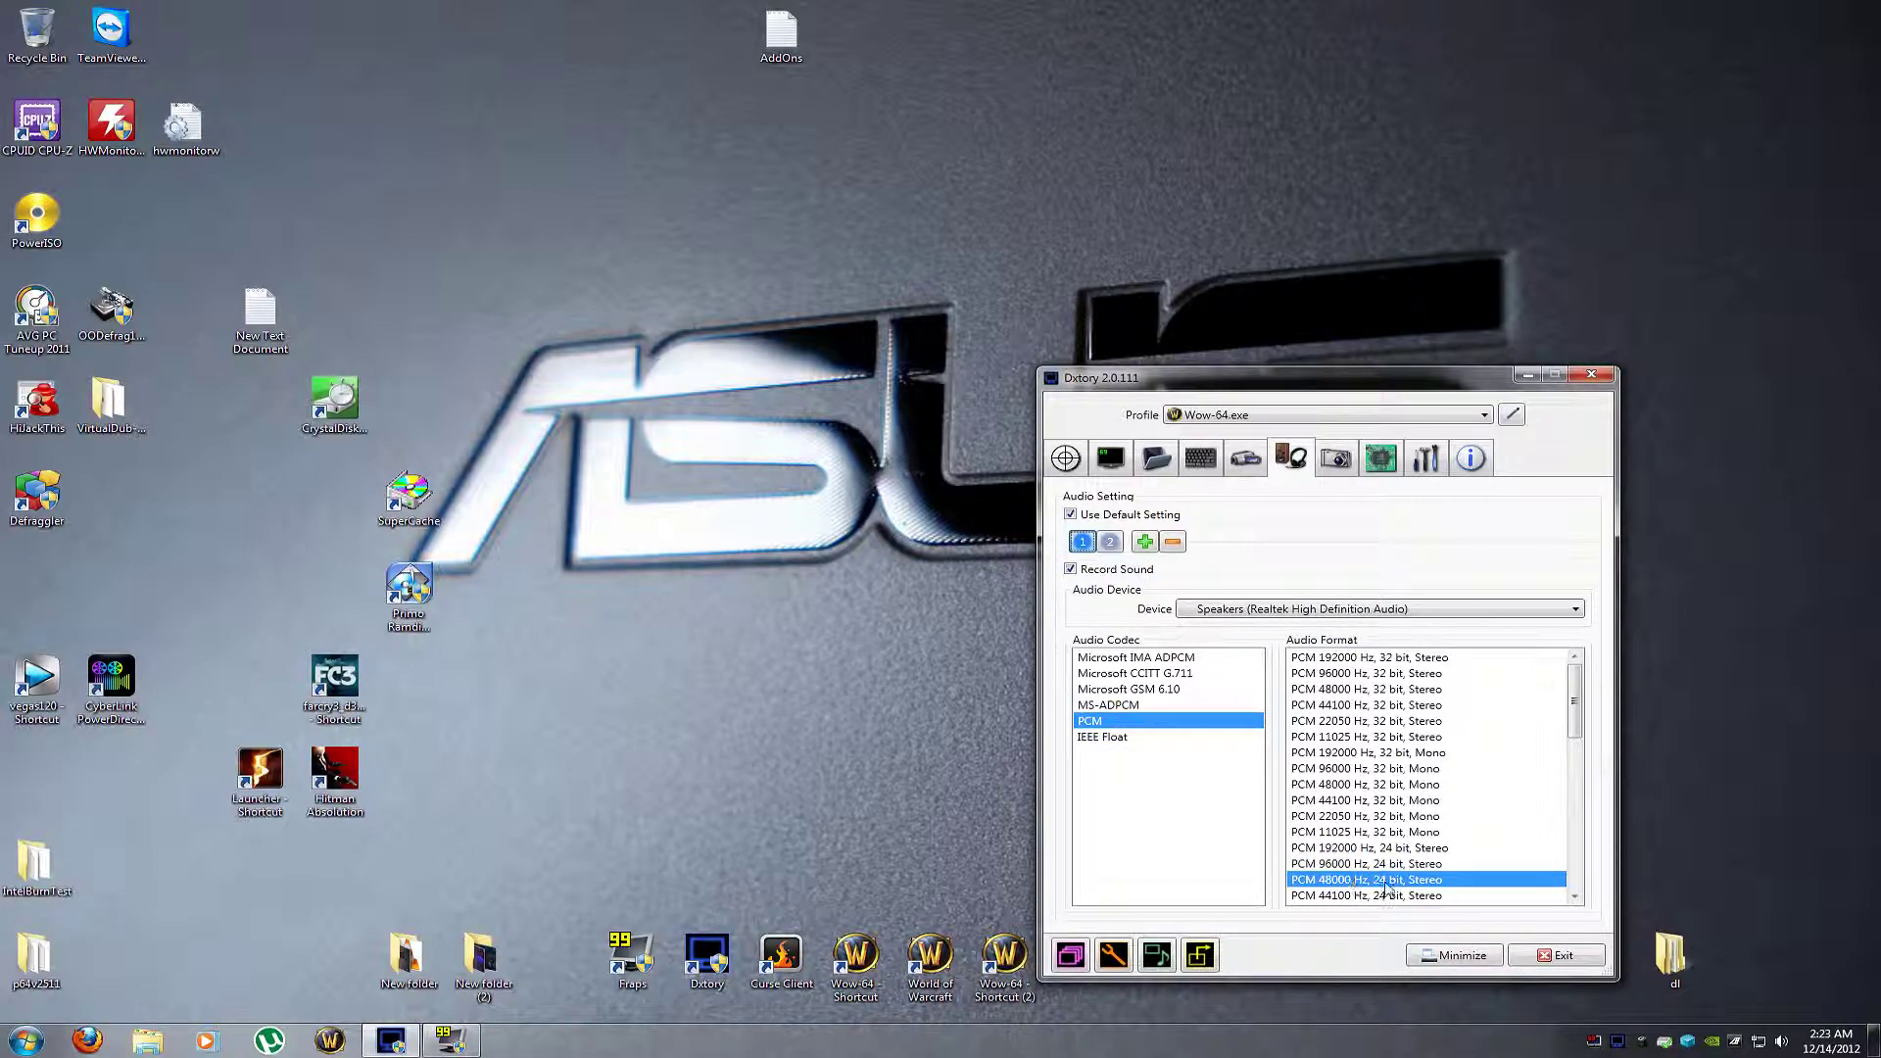
After confirming audio is PCM 48000 Hz 24-bit stereo from the speakers, bring up the tray volume menu.
right_click(1782, 1040)
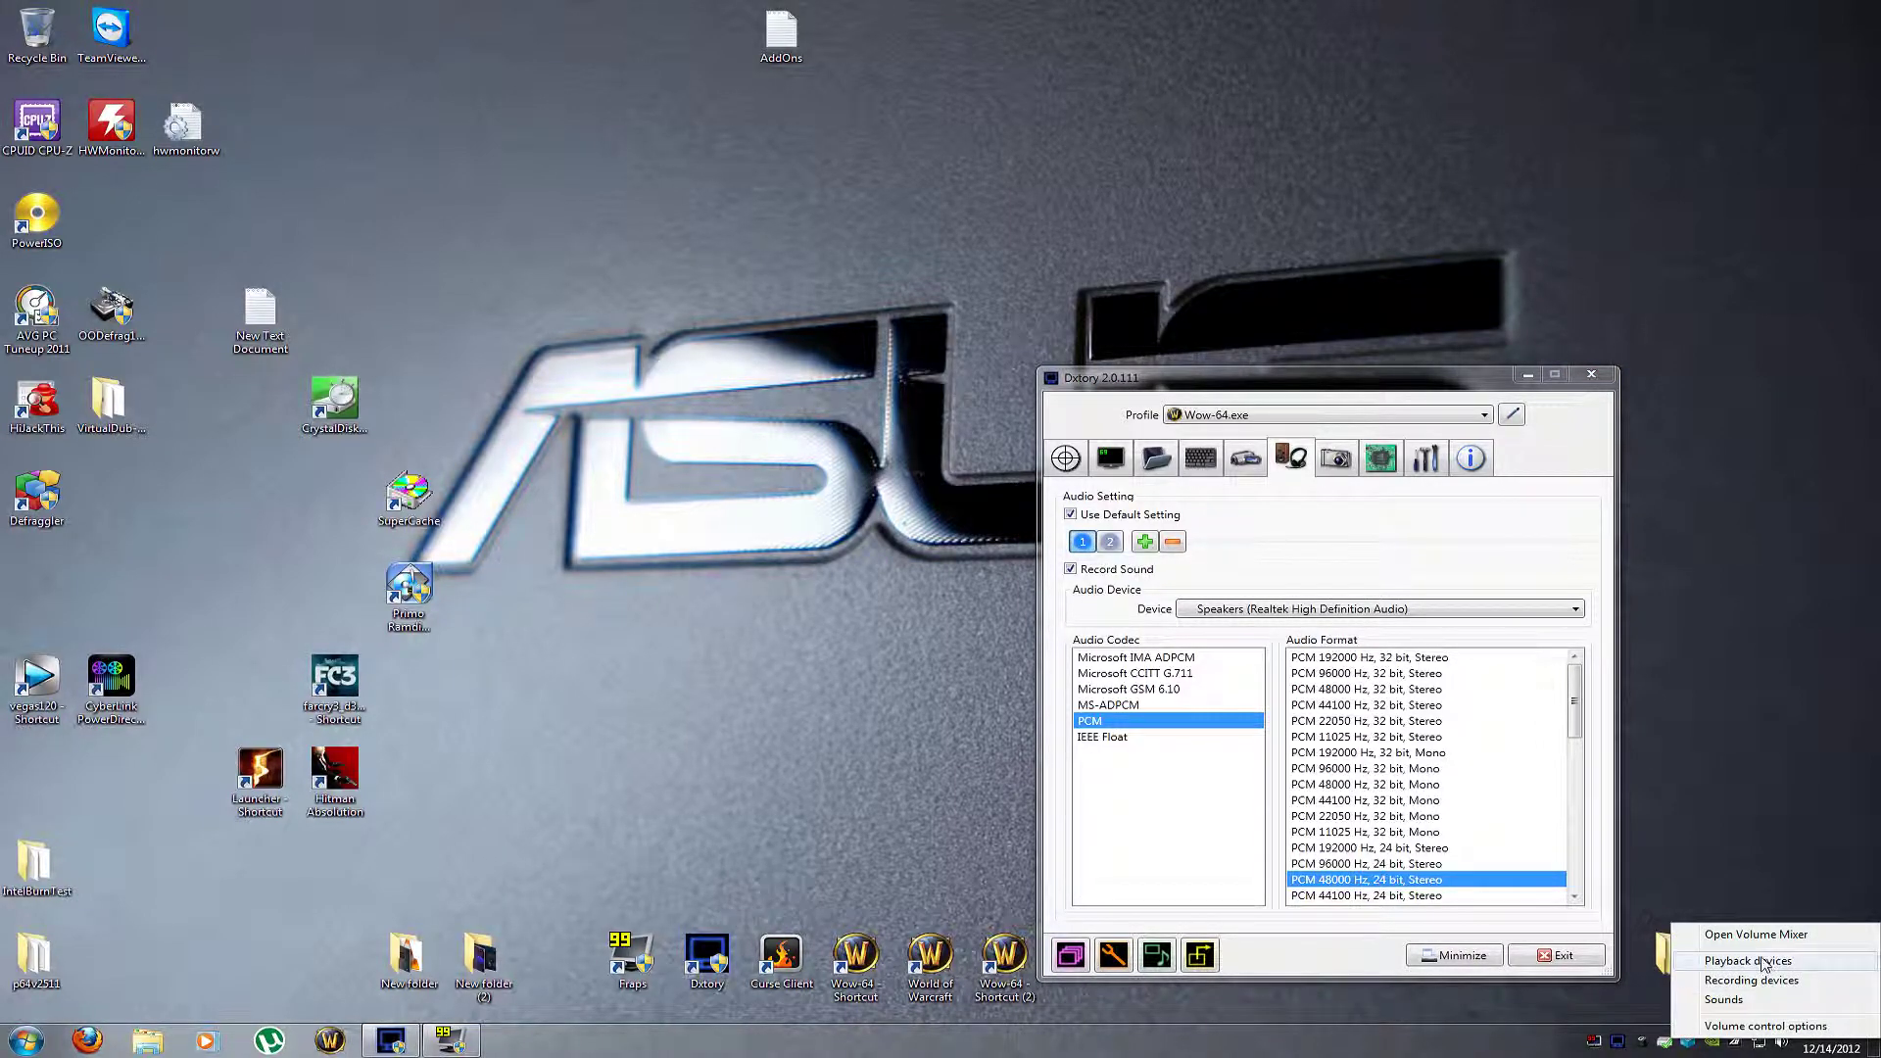
Look up the Speakers' default format (24 bit, 96000 Hz) in the Windows Sound playback devices.
click(1761, 964)
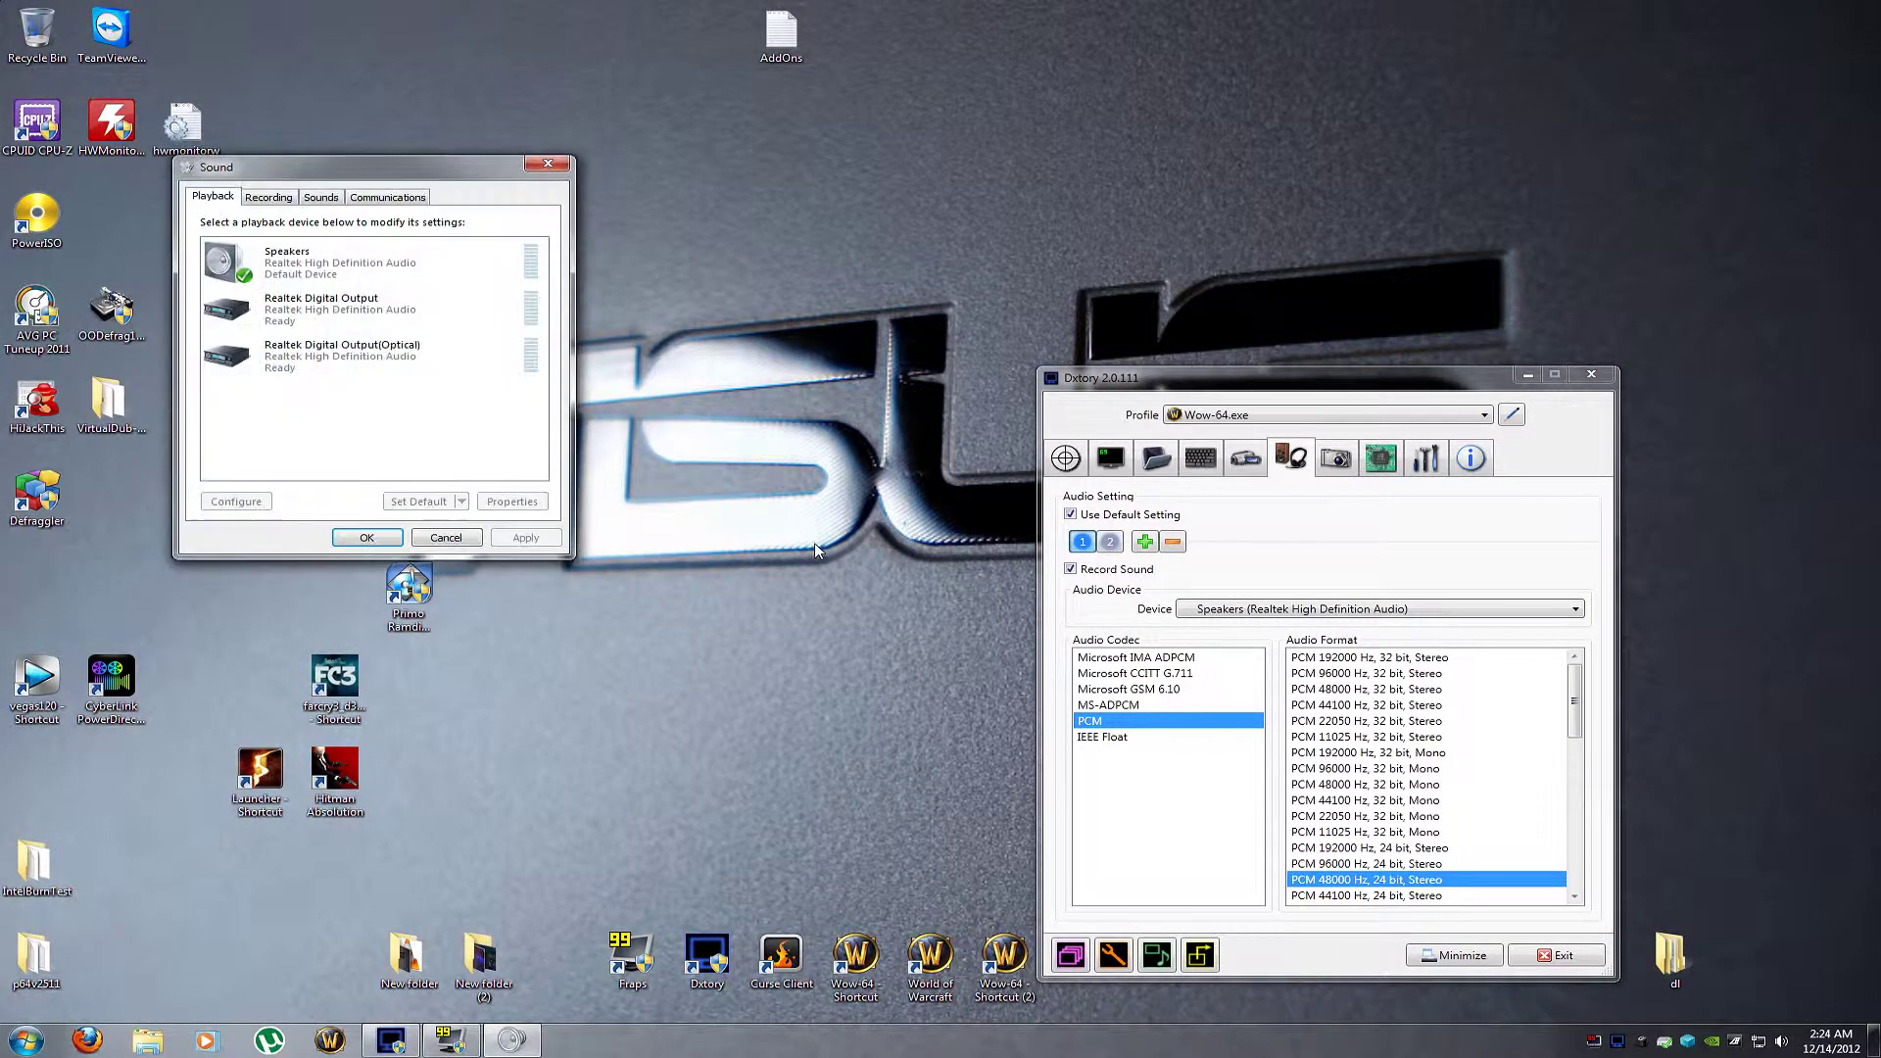
double_click(243, 254)
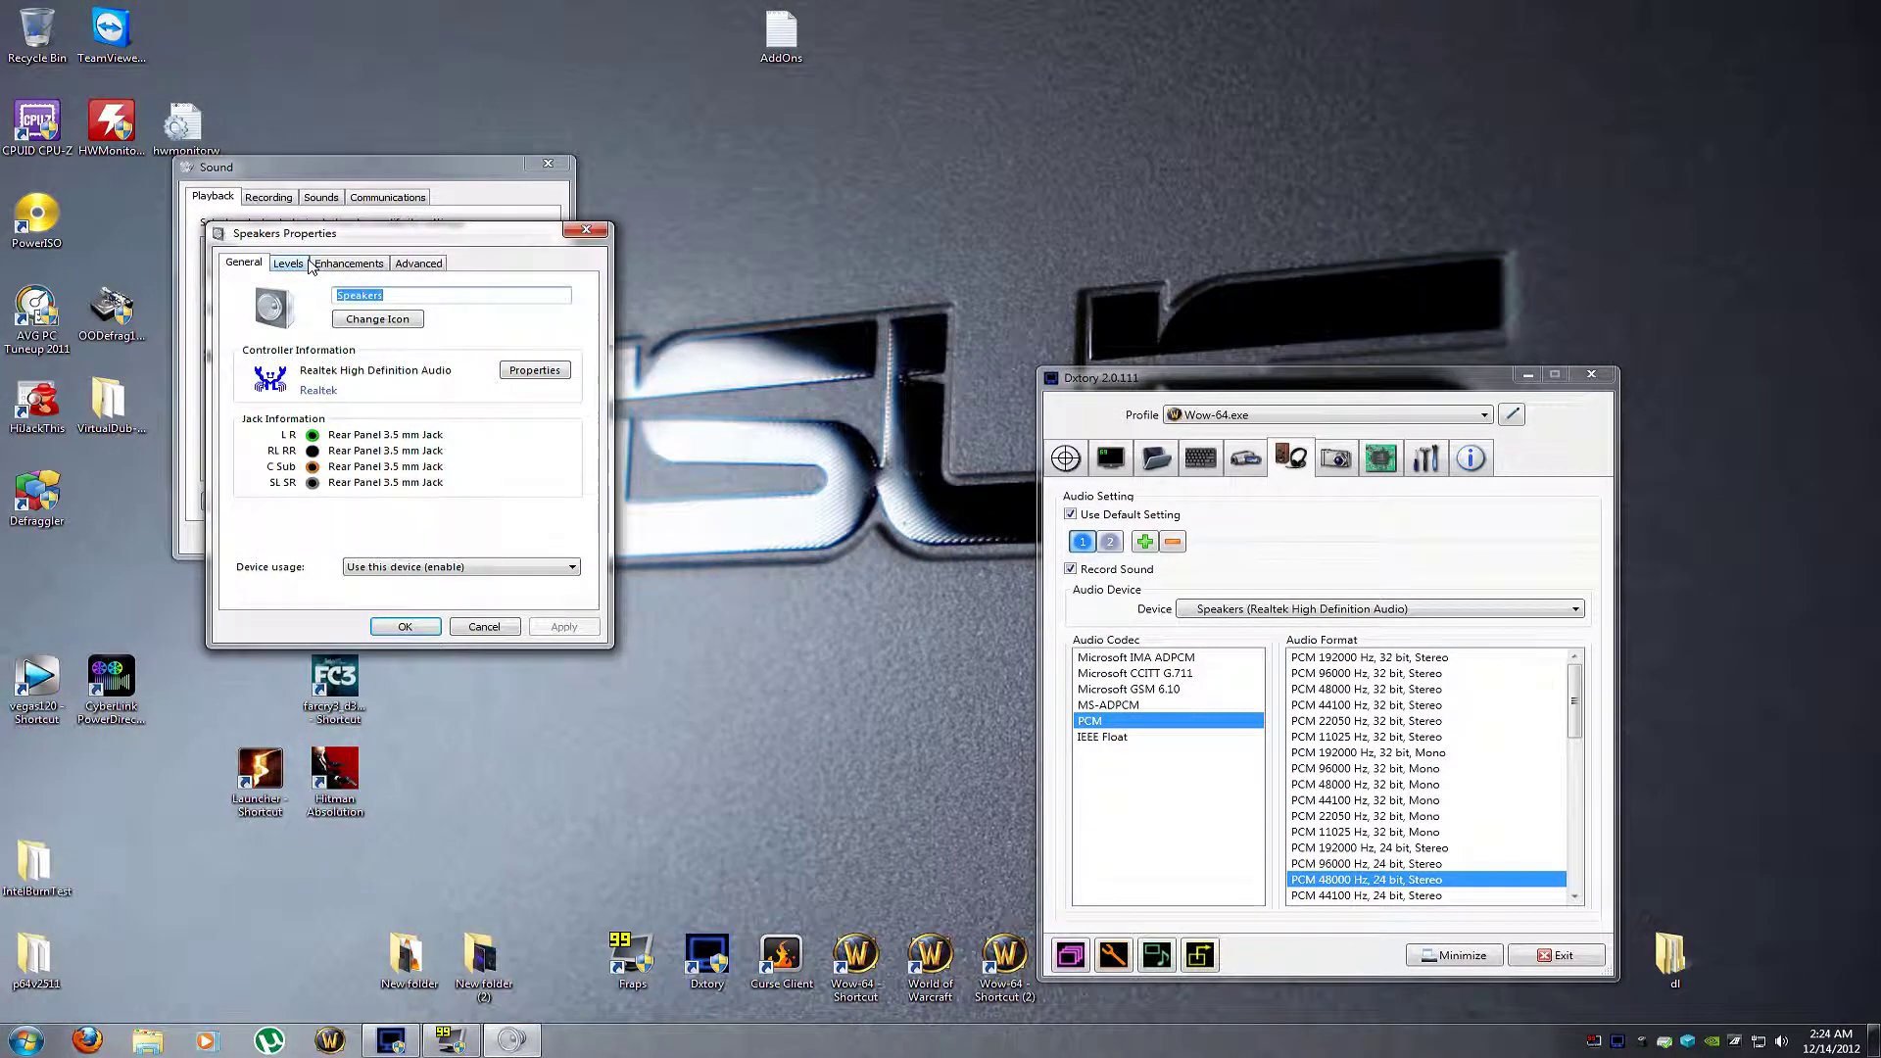
drag(328, 236, 733, 211)
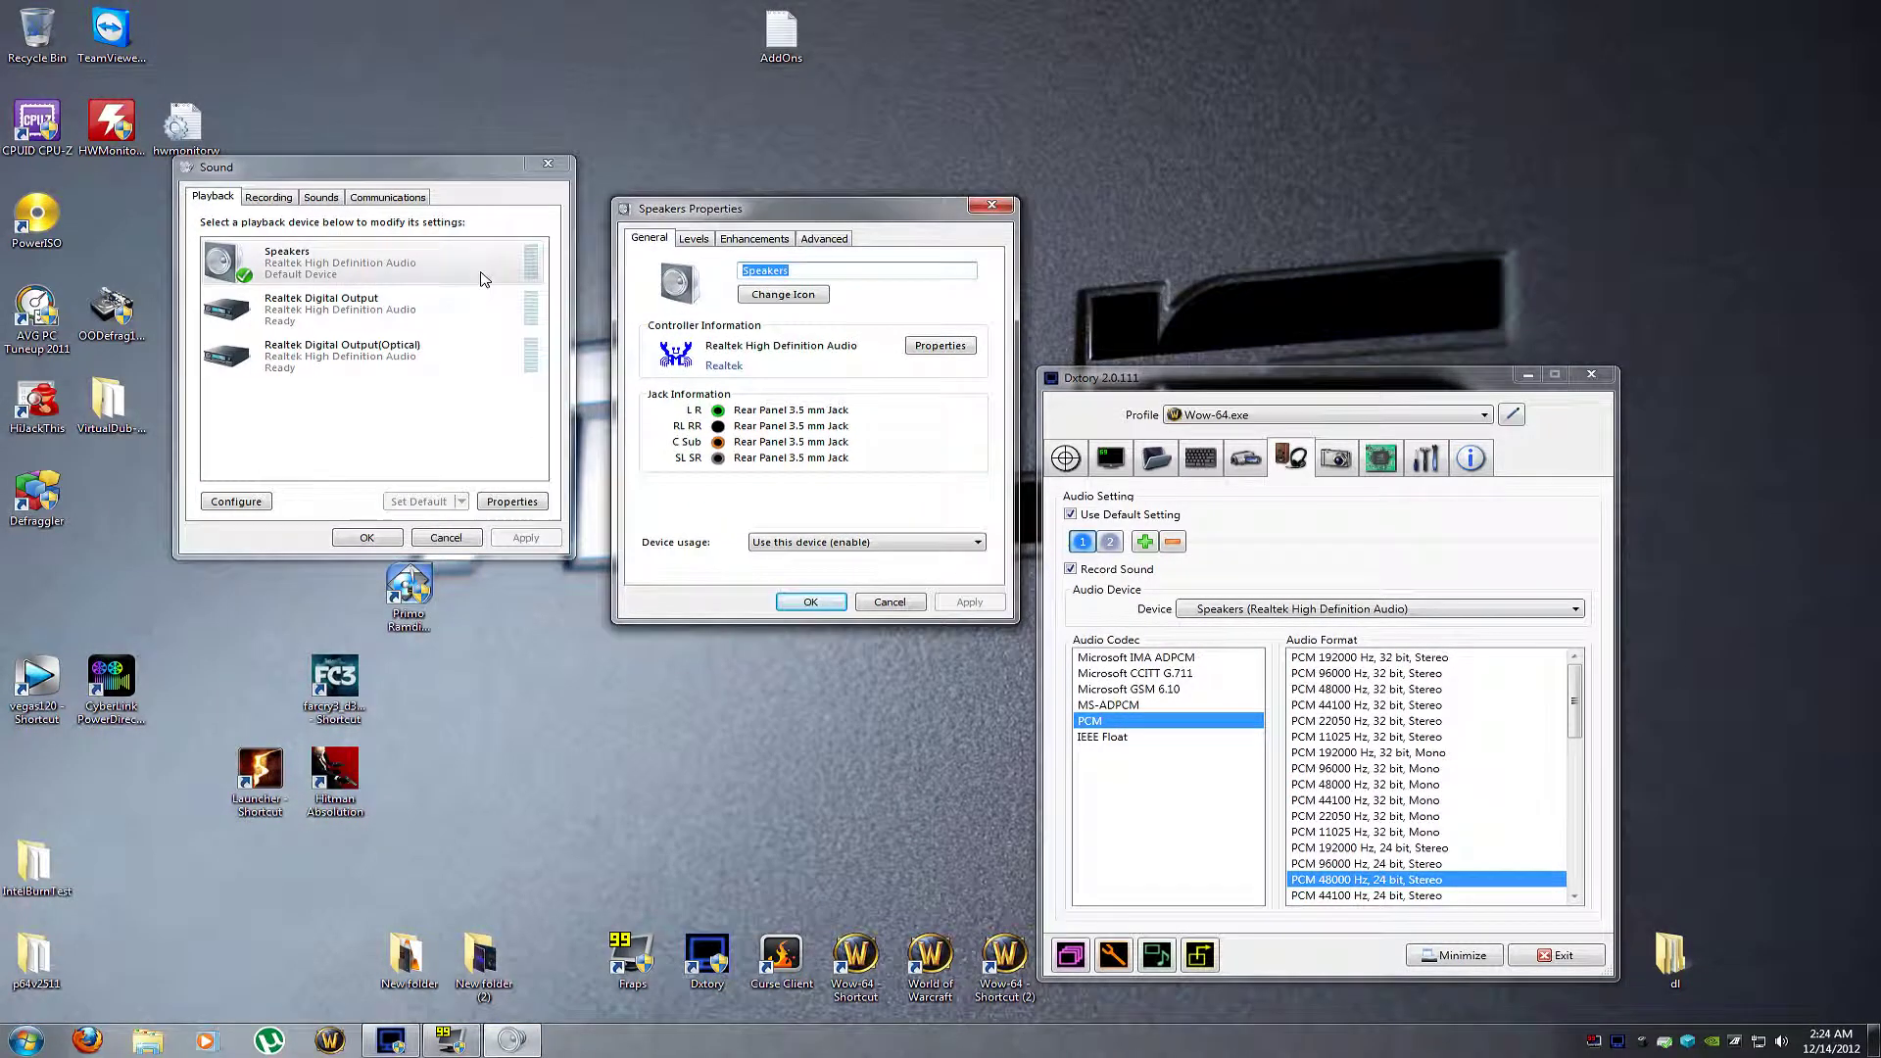
click(823, 239)
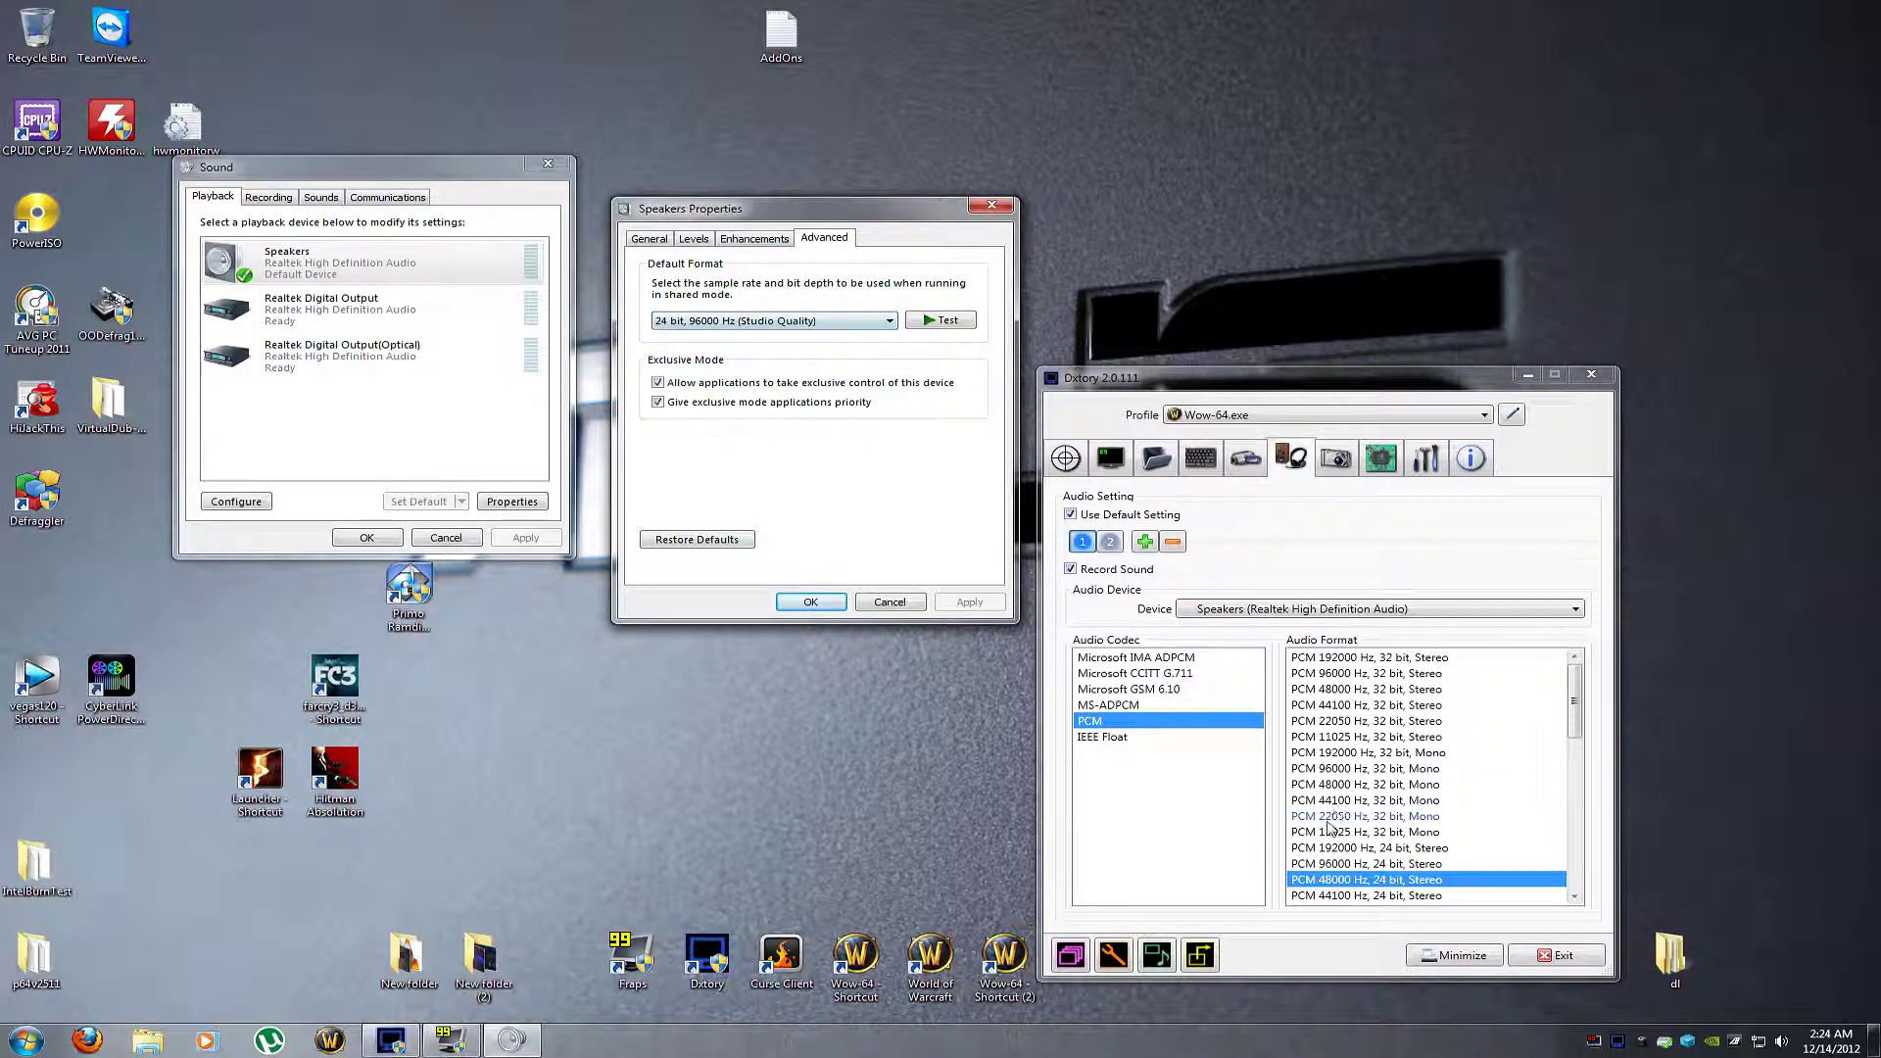
Set Dxtory's speaker audio format to PCM 96000 Hz, 24 bit, Stereo and select audio source 2.
click(1357, 863)
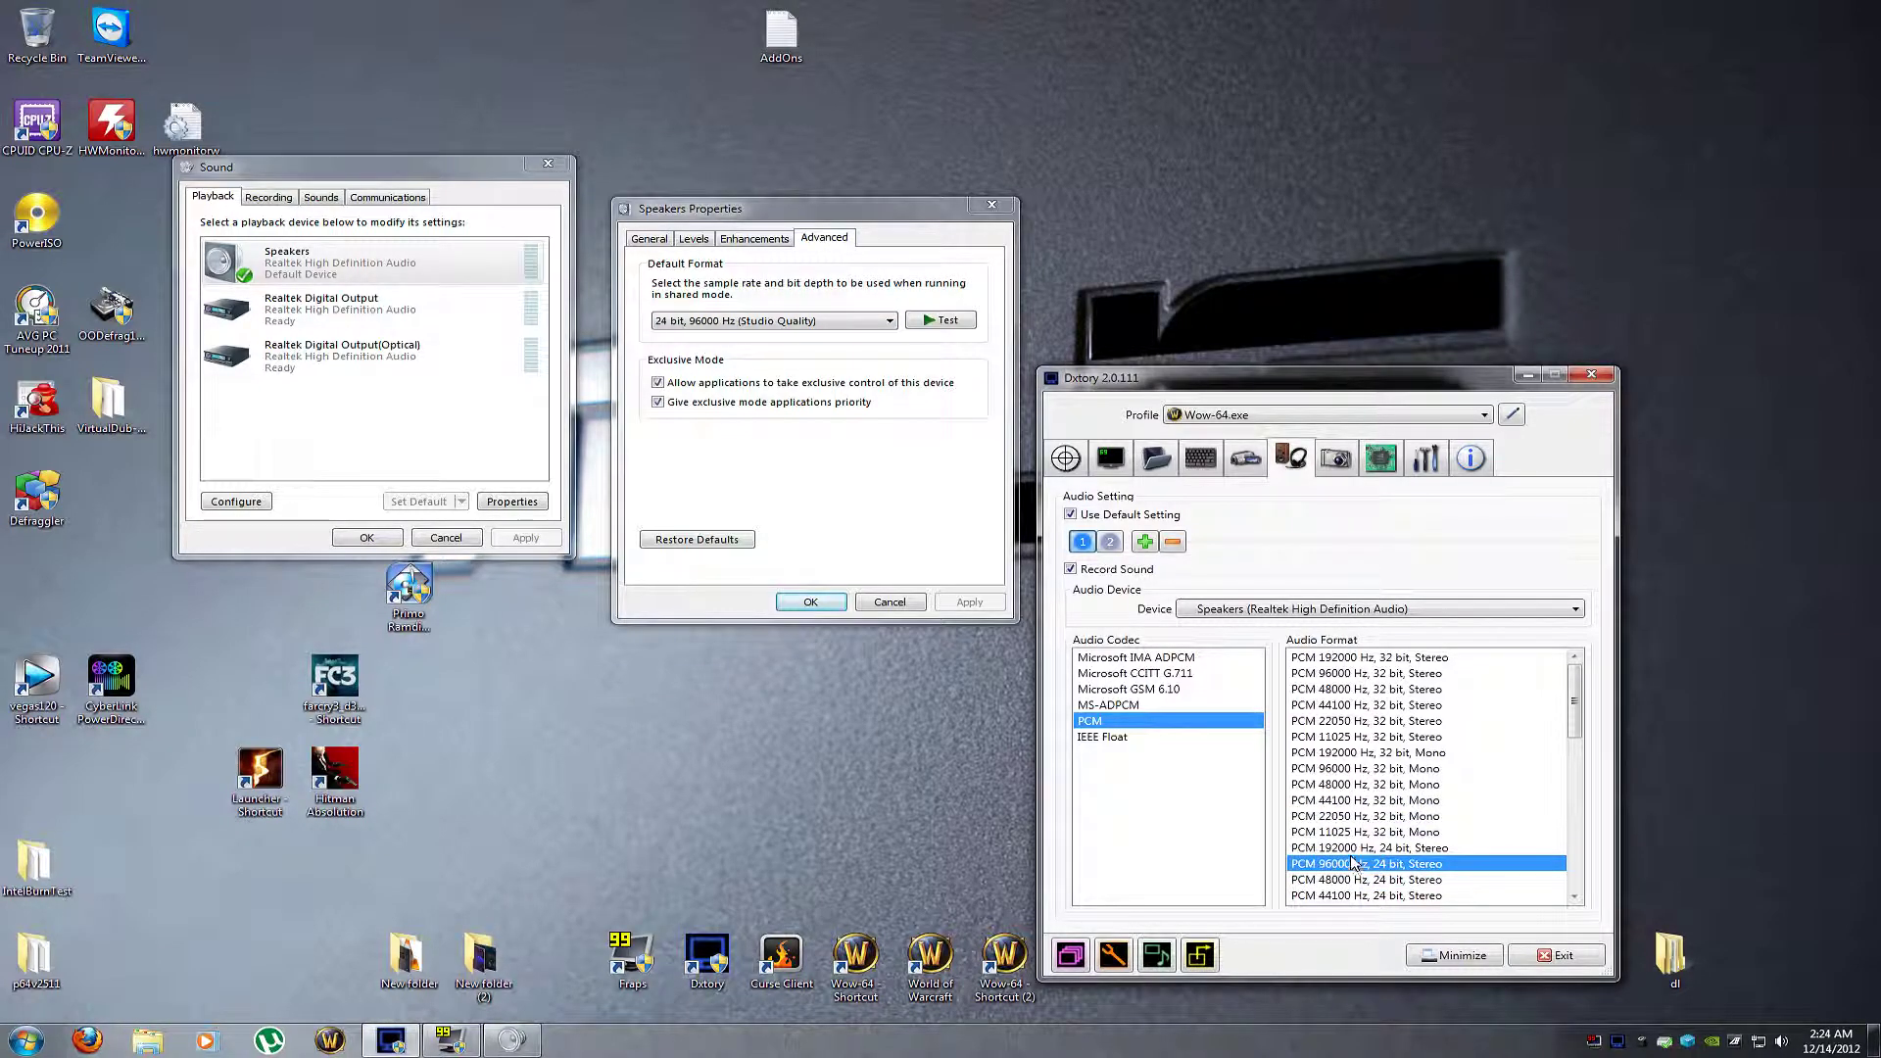
drag(755, 212, 727, 168)
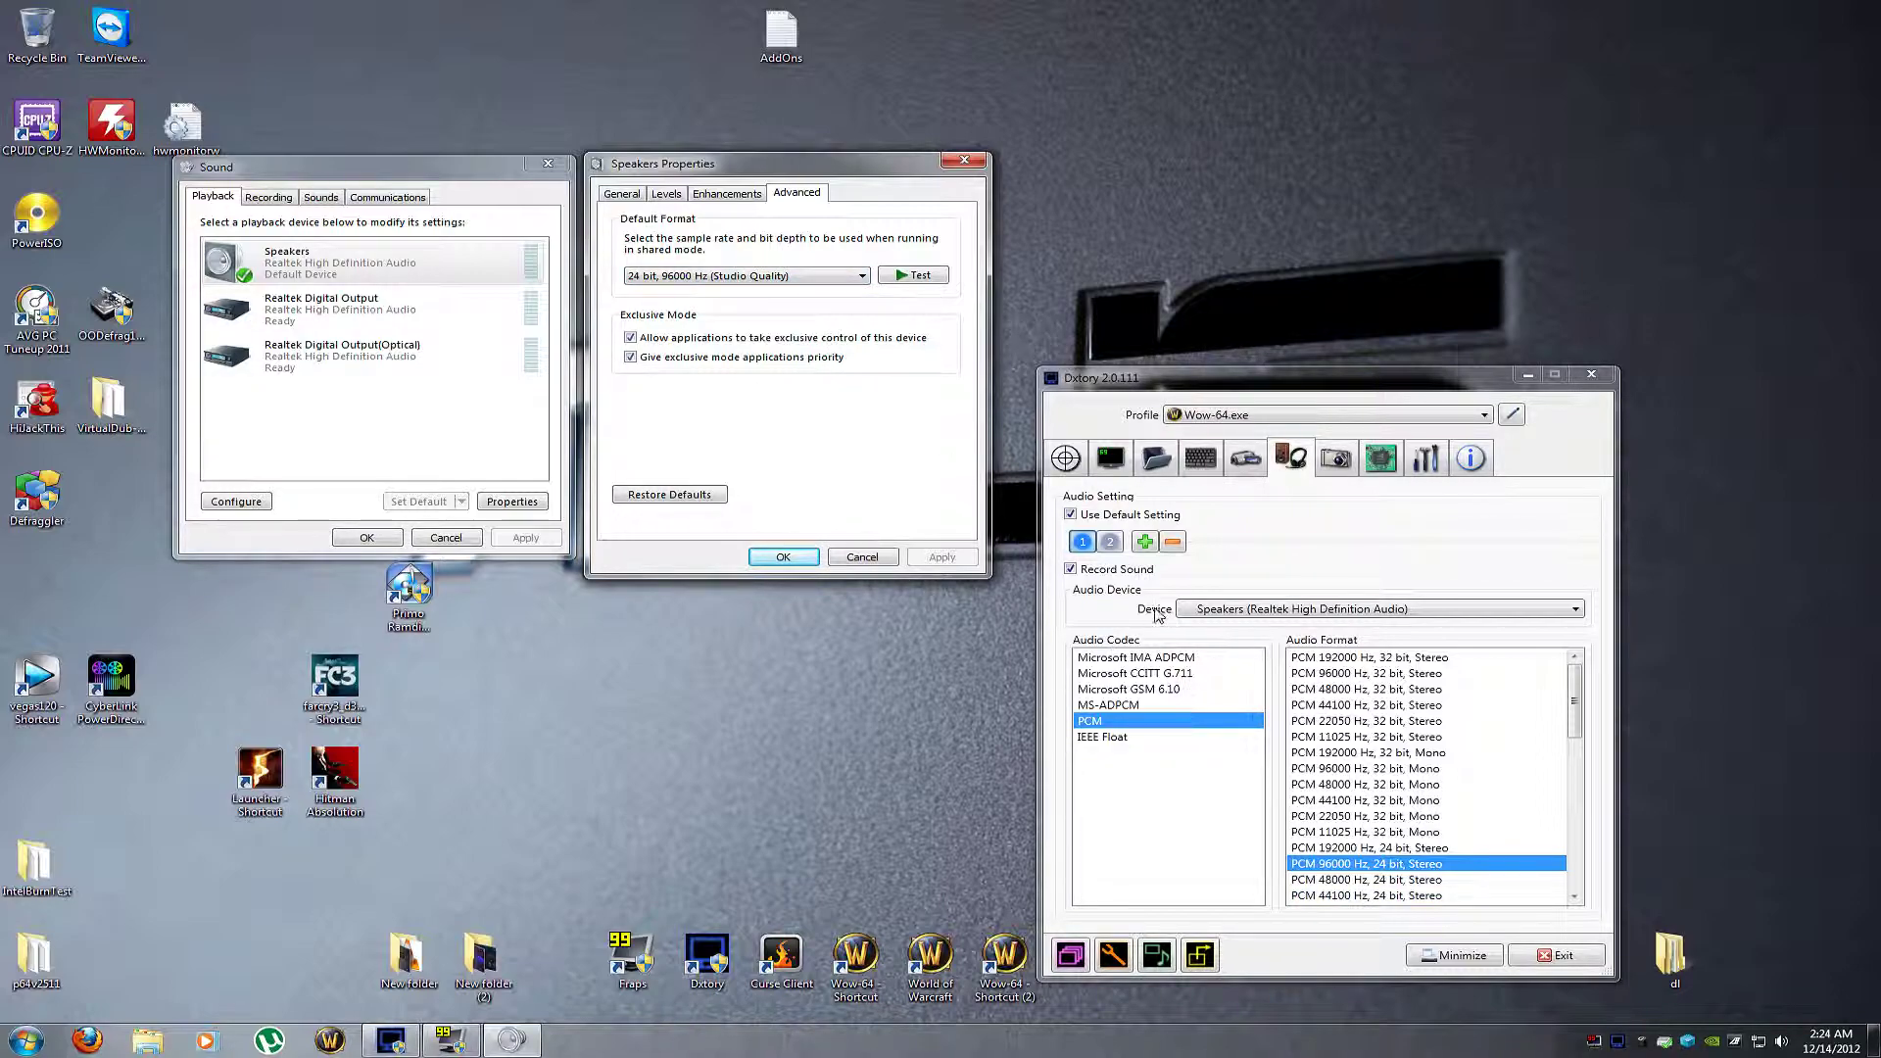
click(1112, 544)
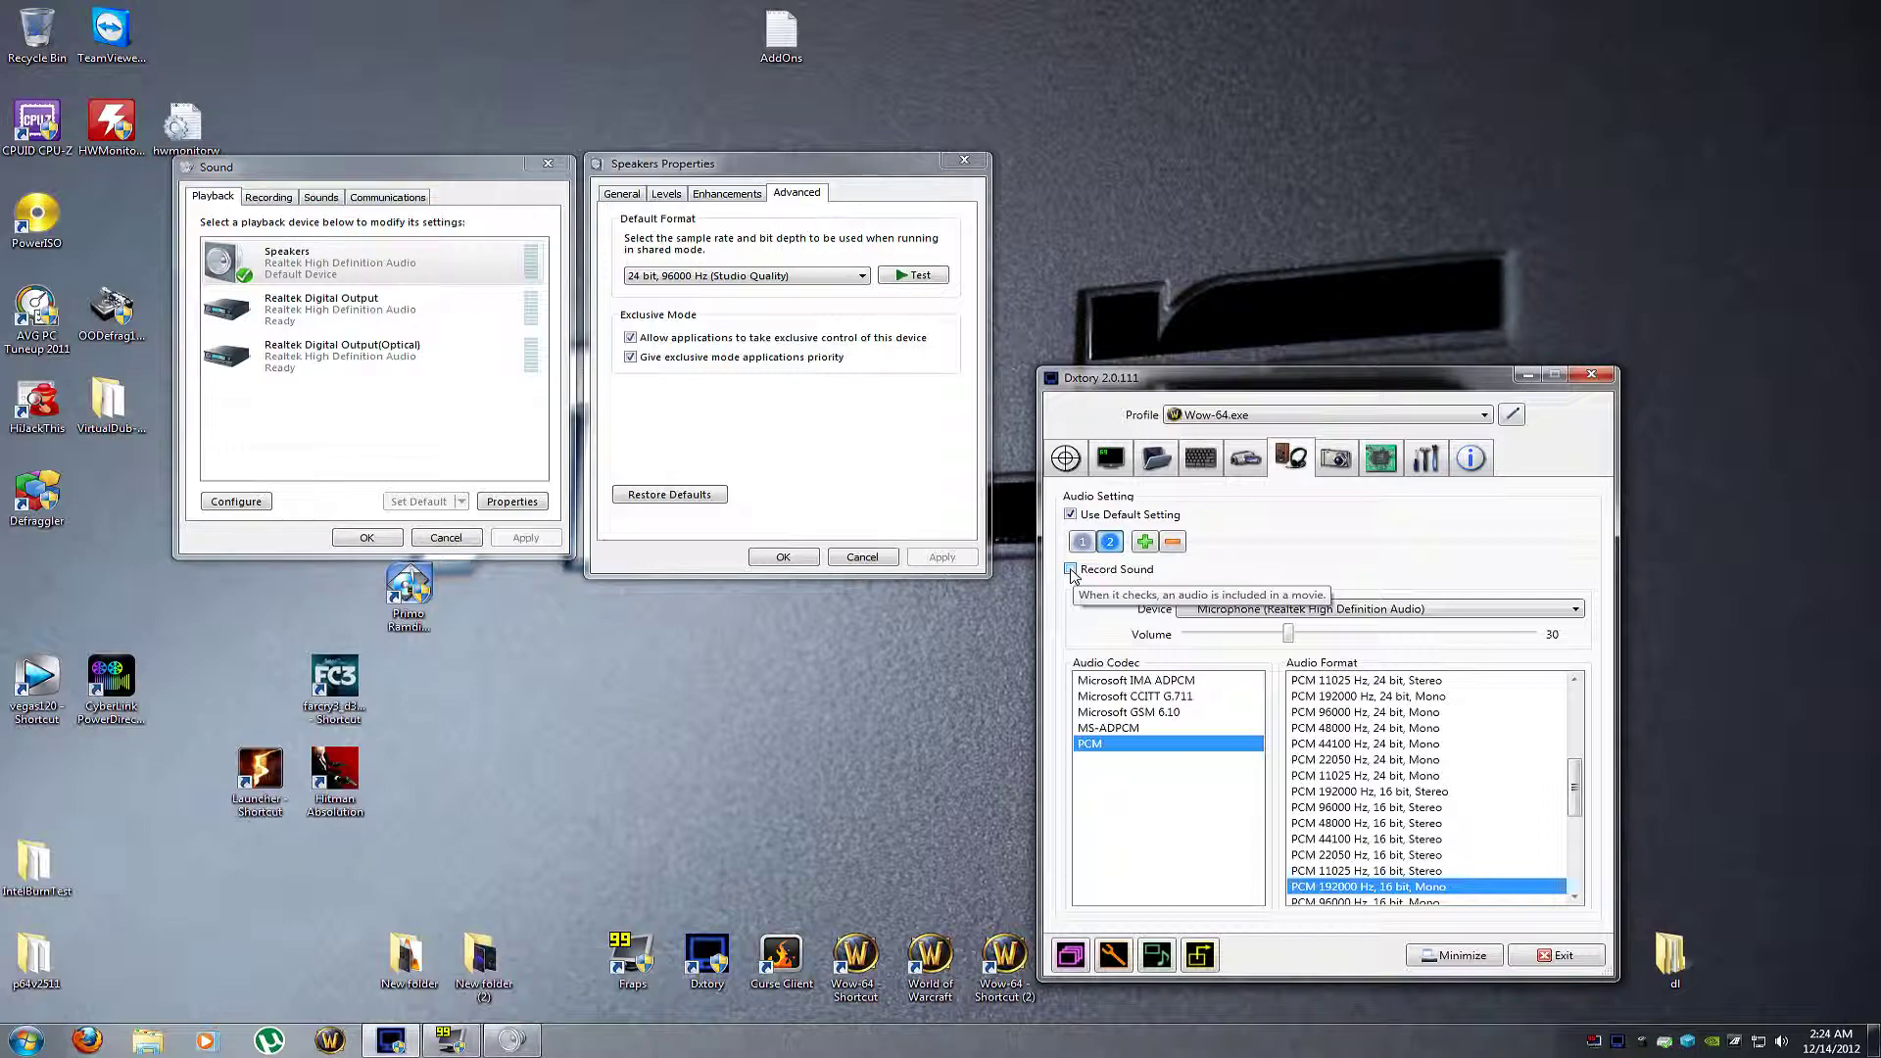
Set the Microphone's default format to 2 channel, 16 bit, 192000 Hz (Studio Quality).
click(862, 557)
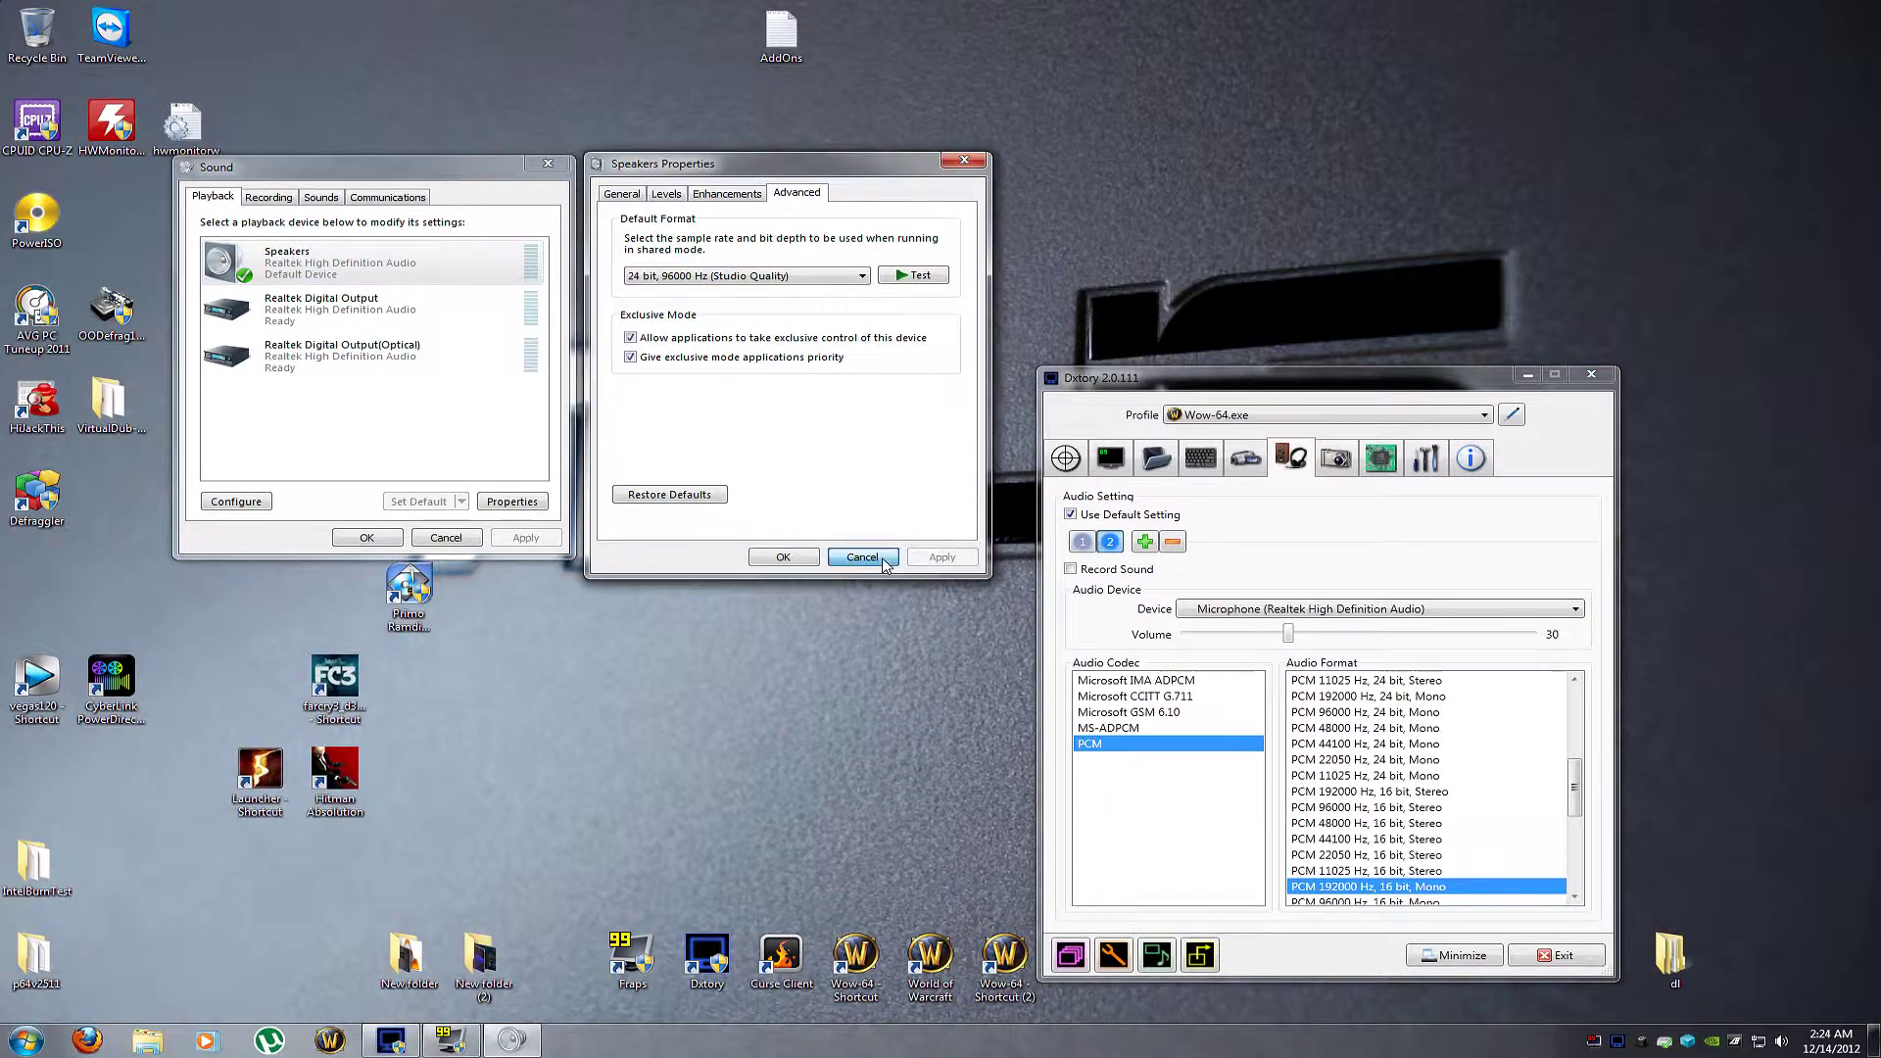
key(ctrl+Tab)
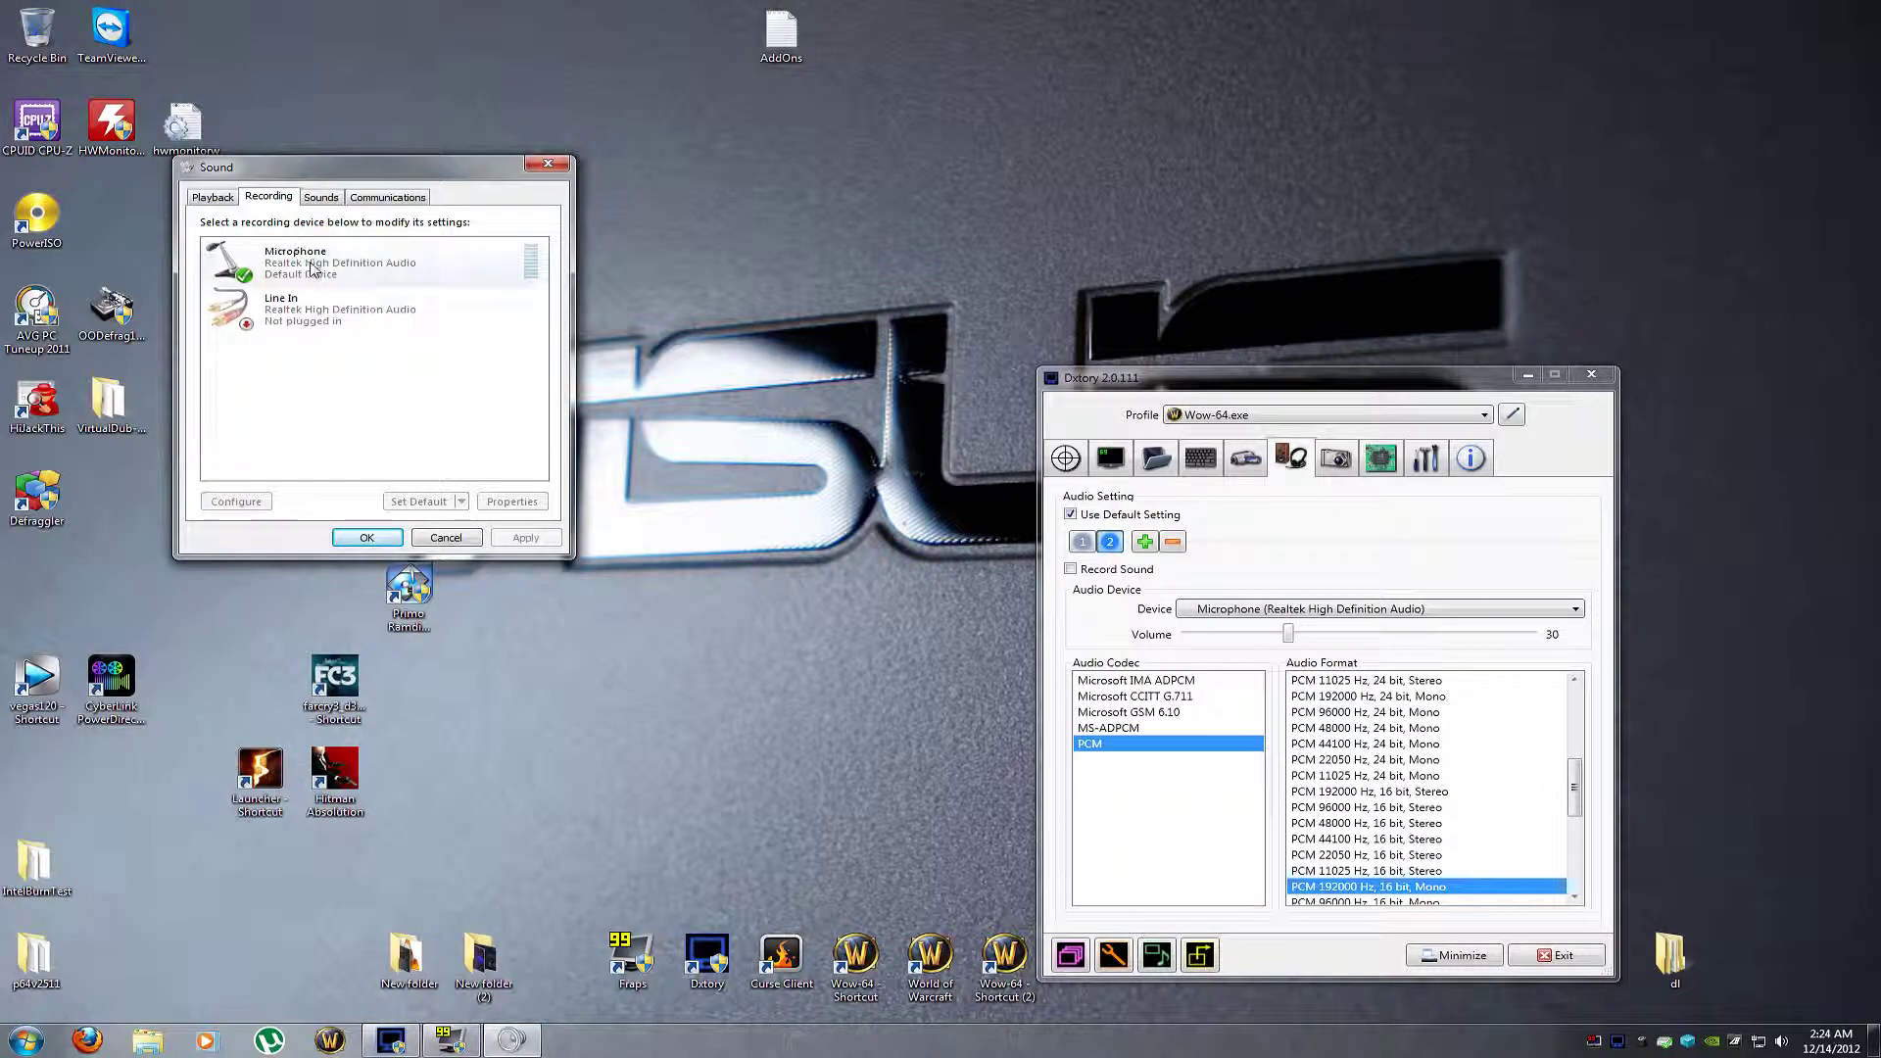
double_click(312, 269)
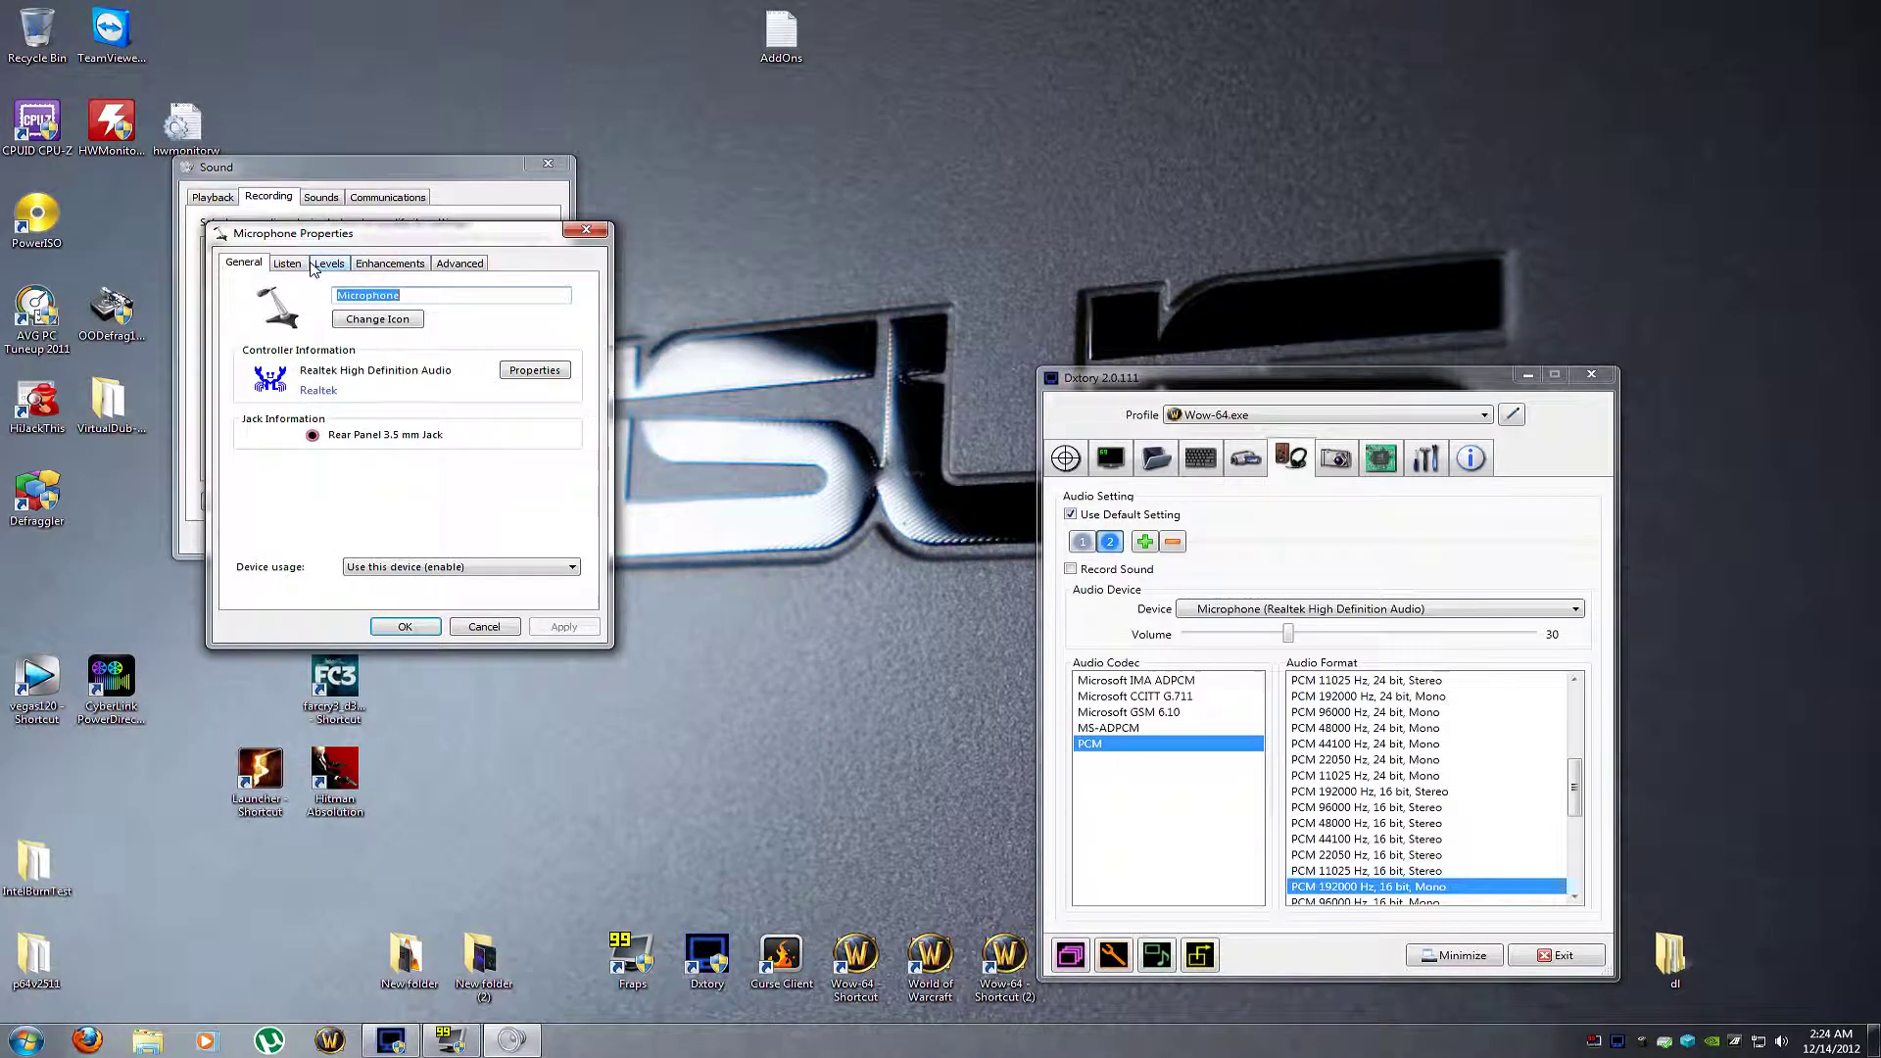
click(459, 262)
click(436, 345)
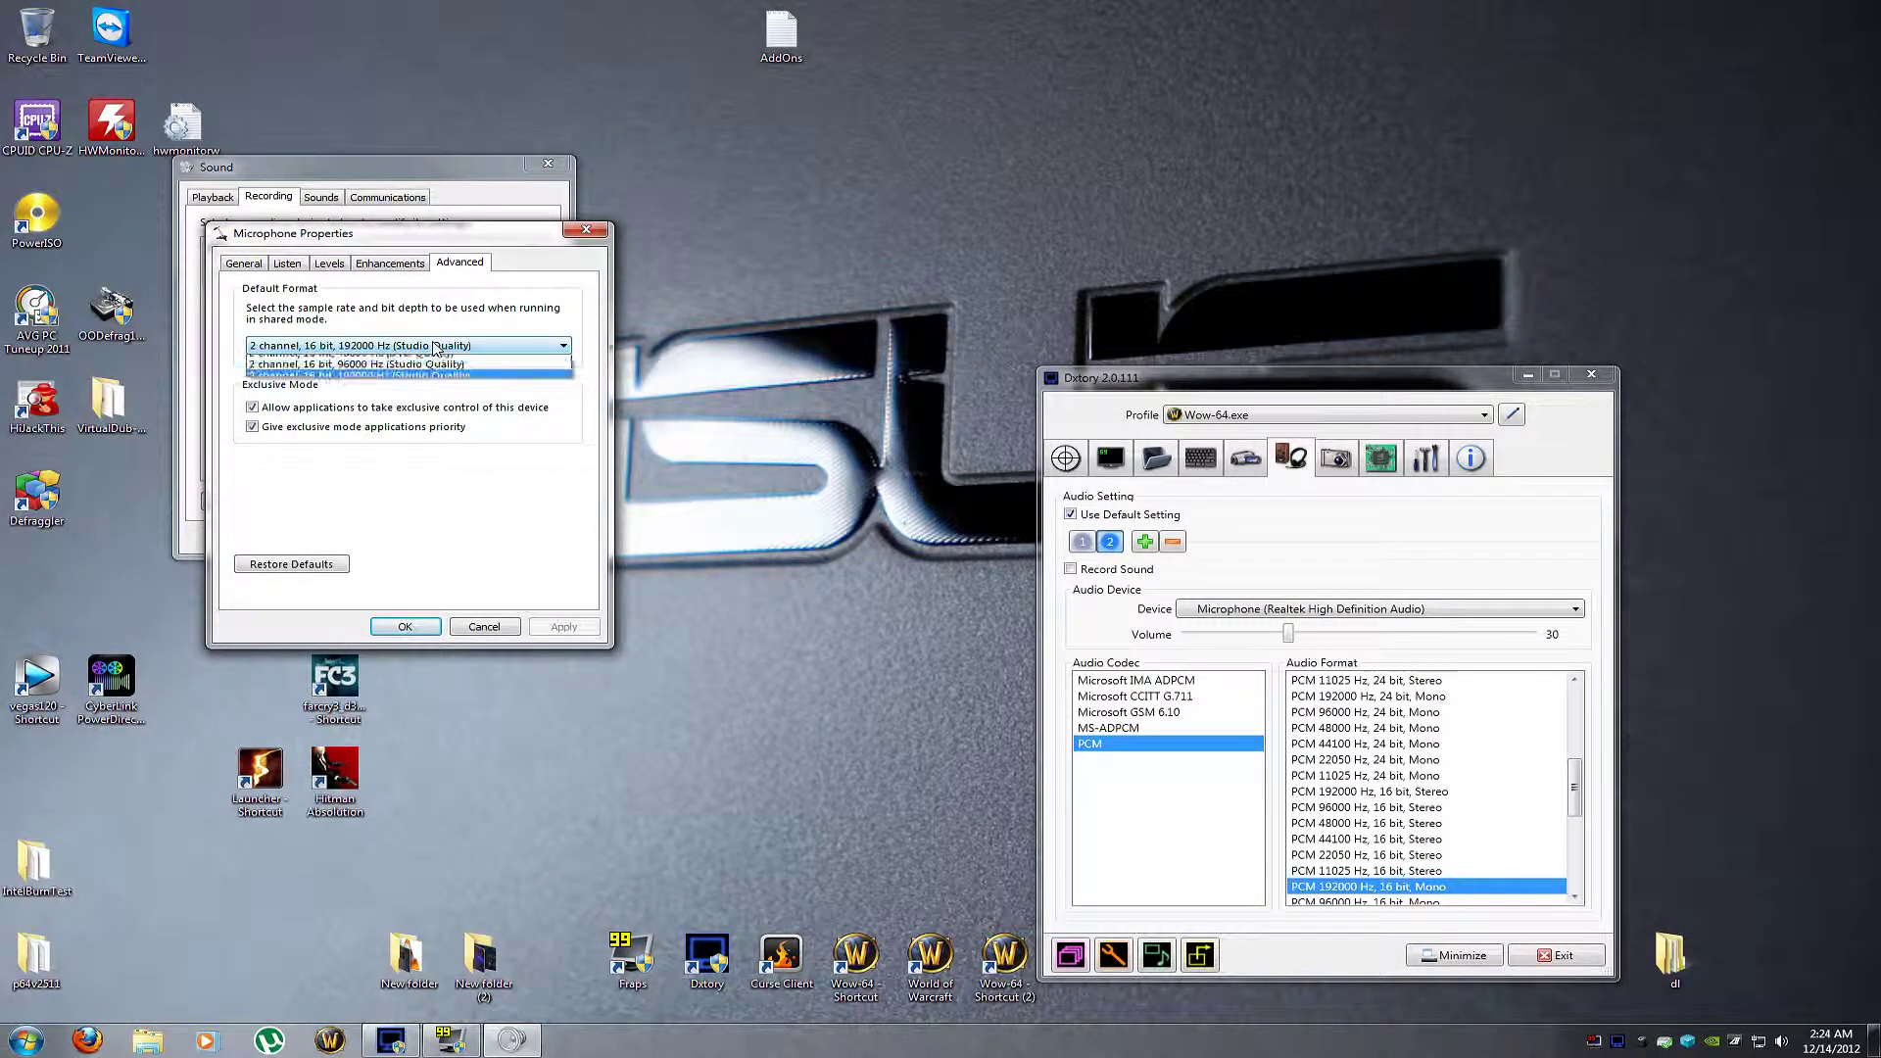
click(422, 396)
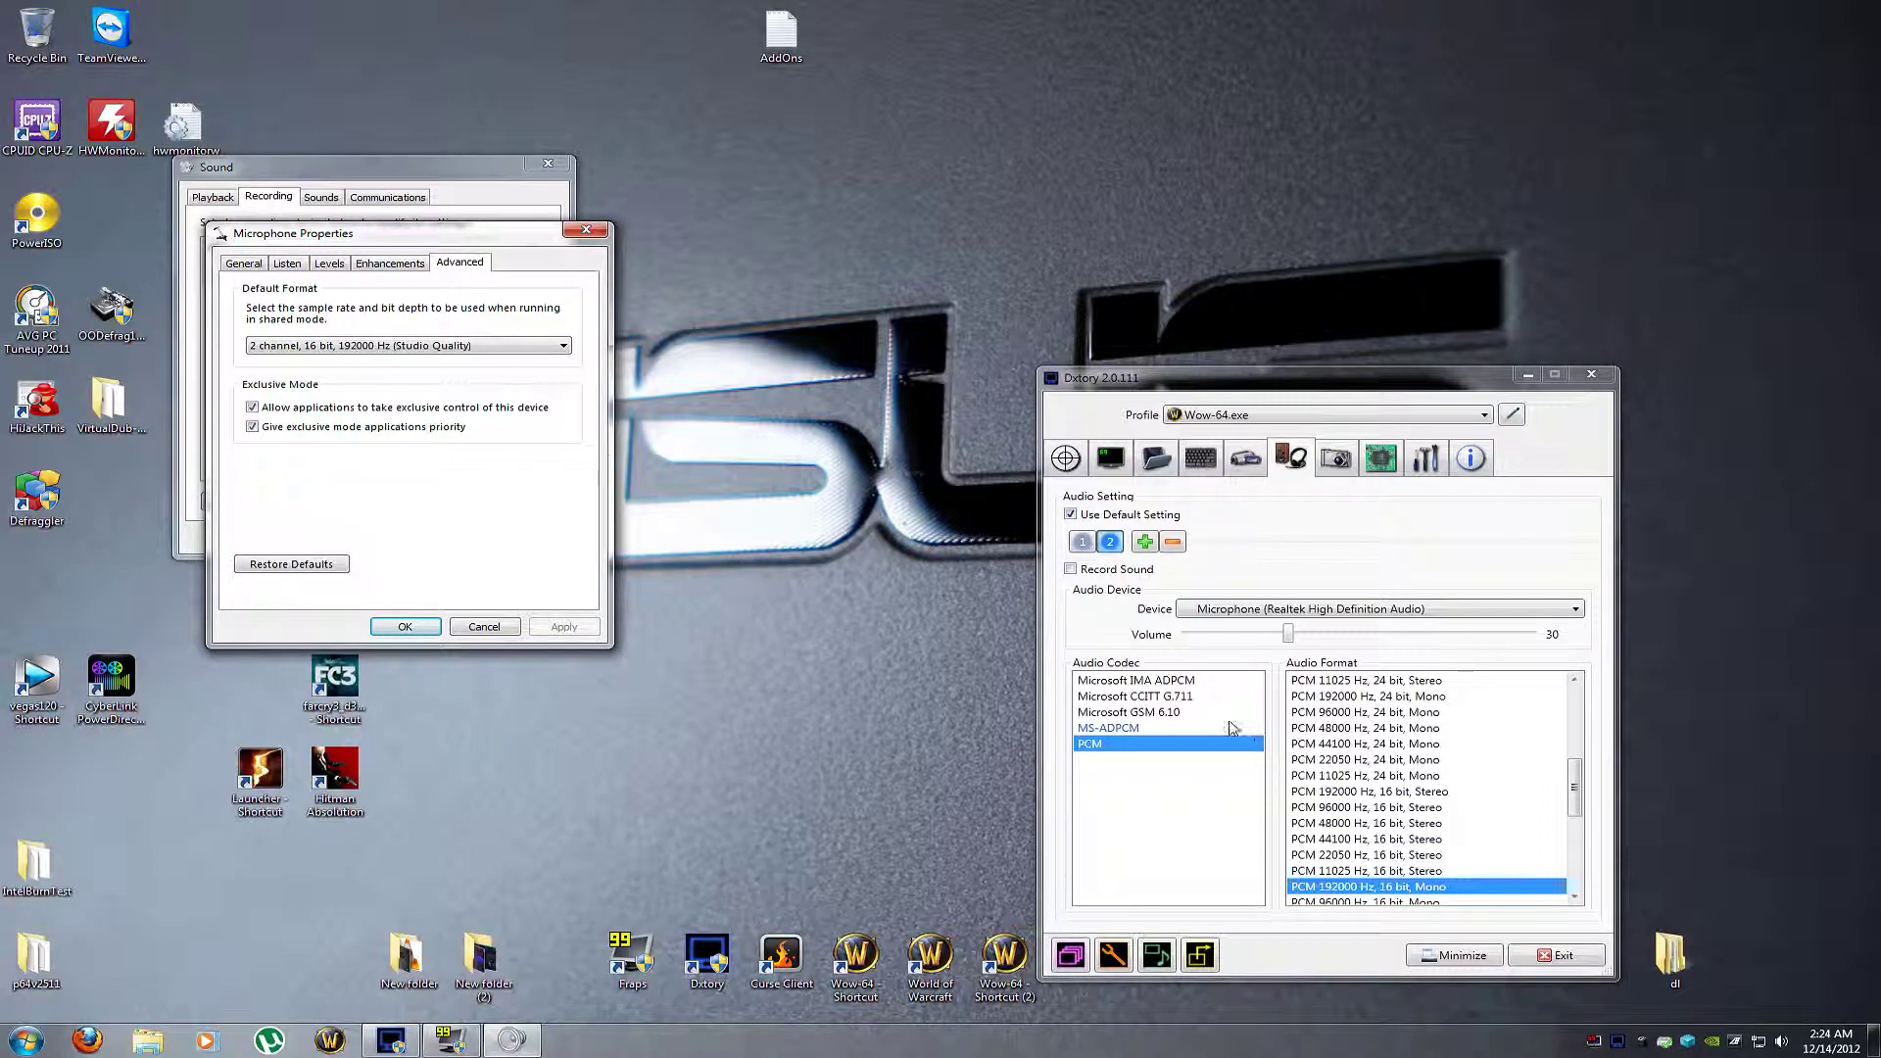
Check the ScreenShot page, then keep Processing Threads at 12 on the Advanced page.
click(1346, 466)
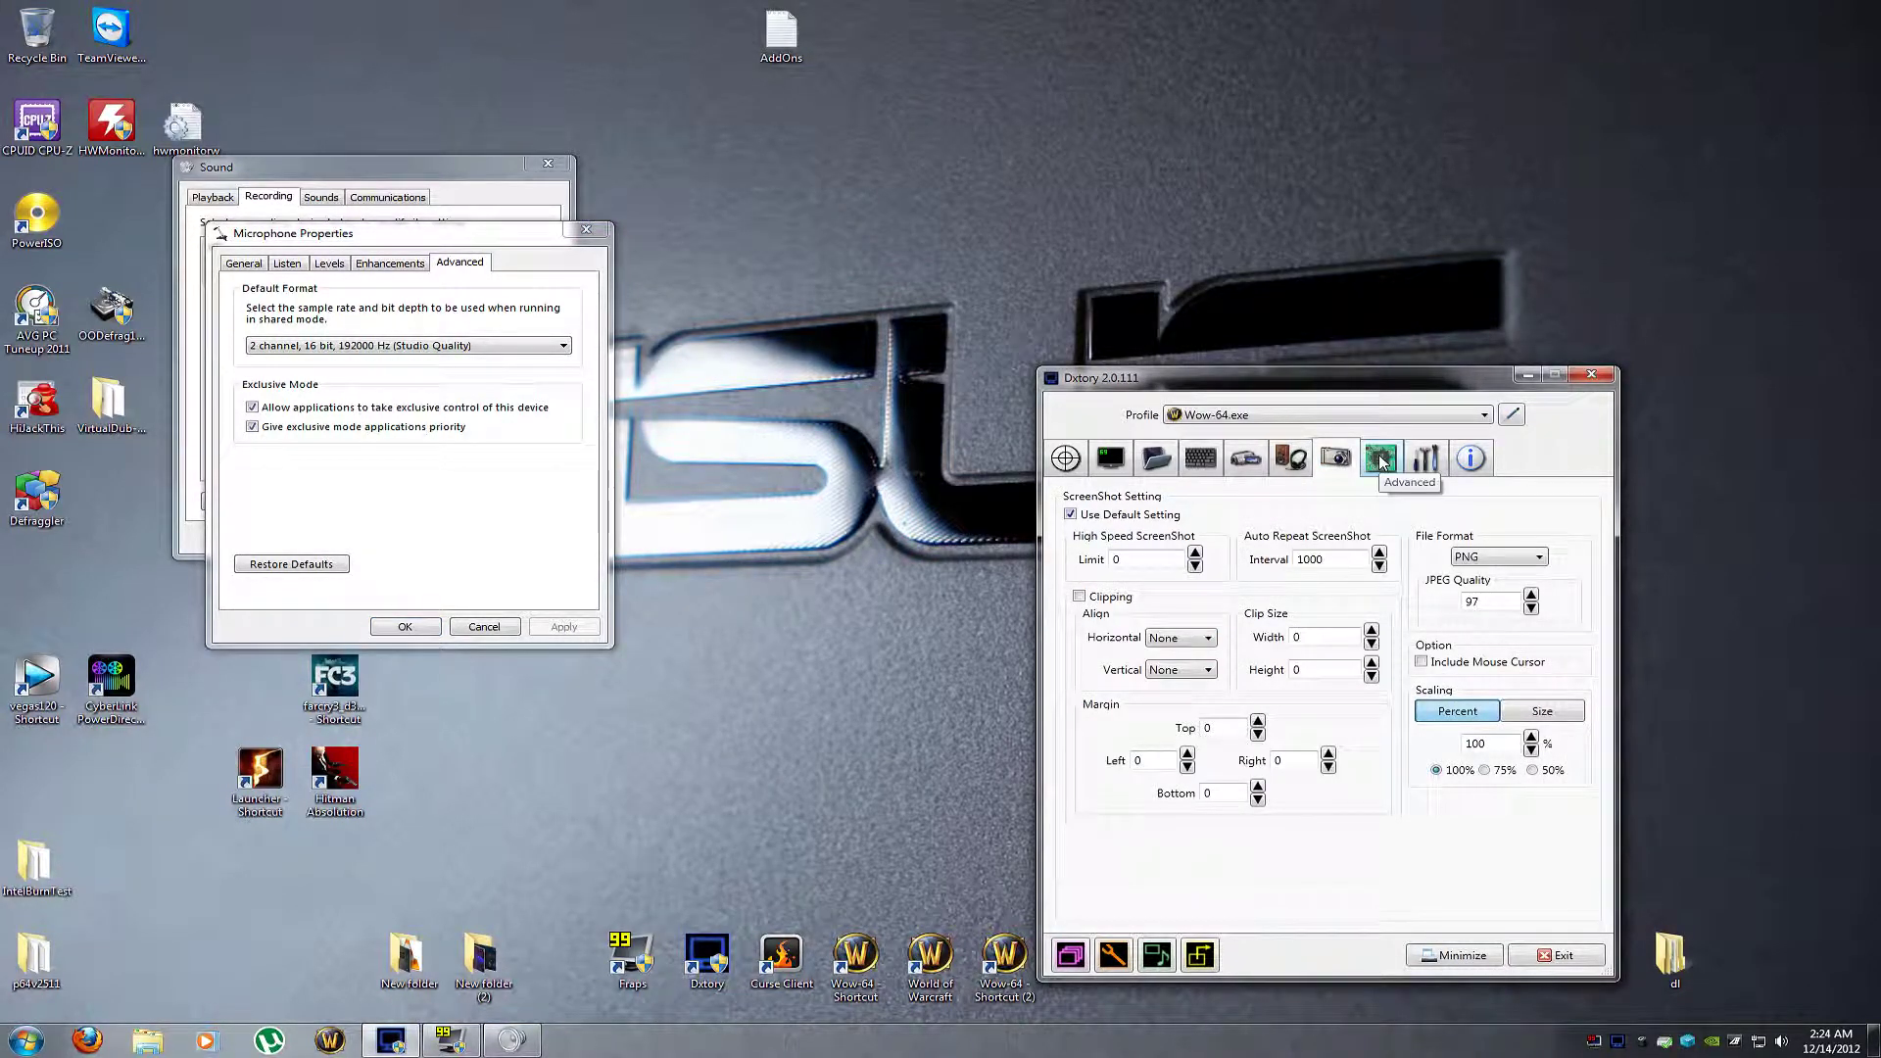
click(1382, 460)
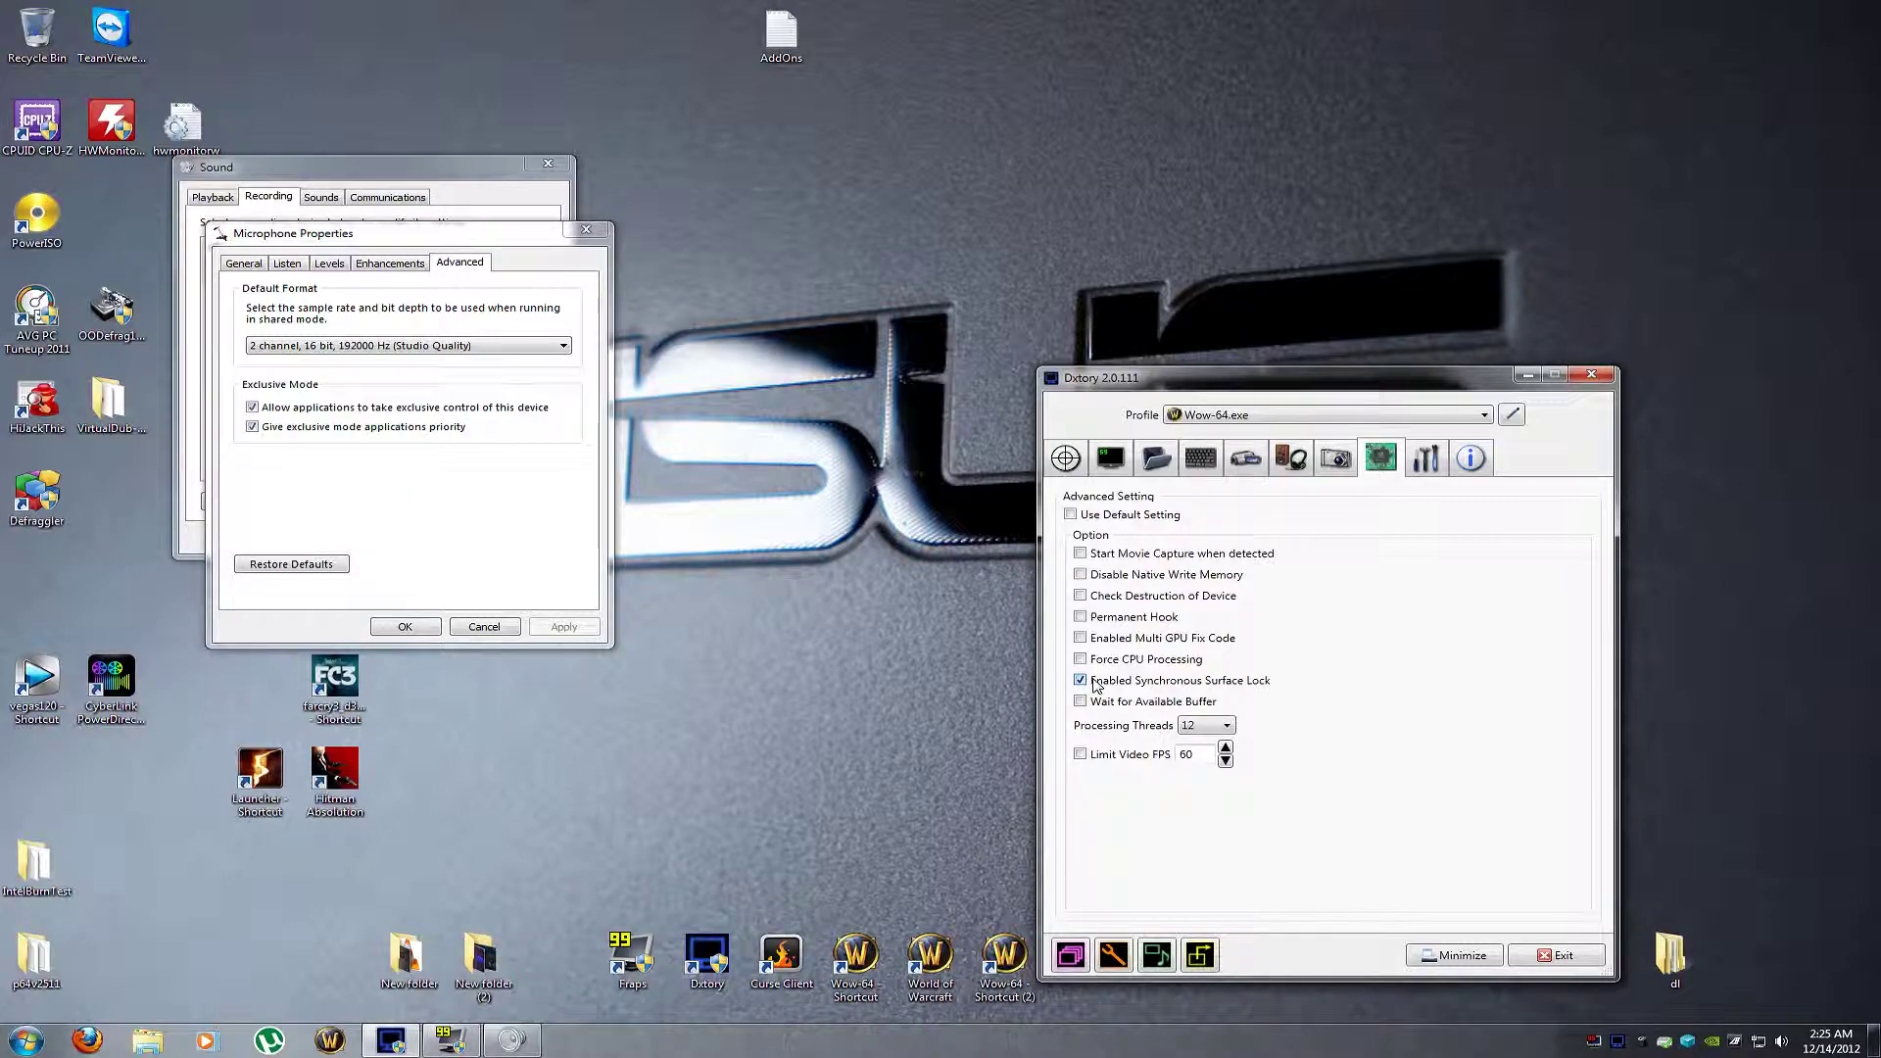
click(1227, 726)
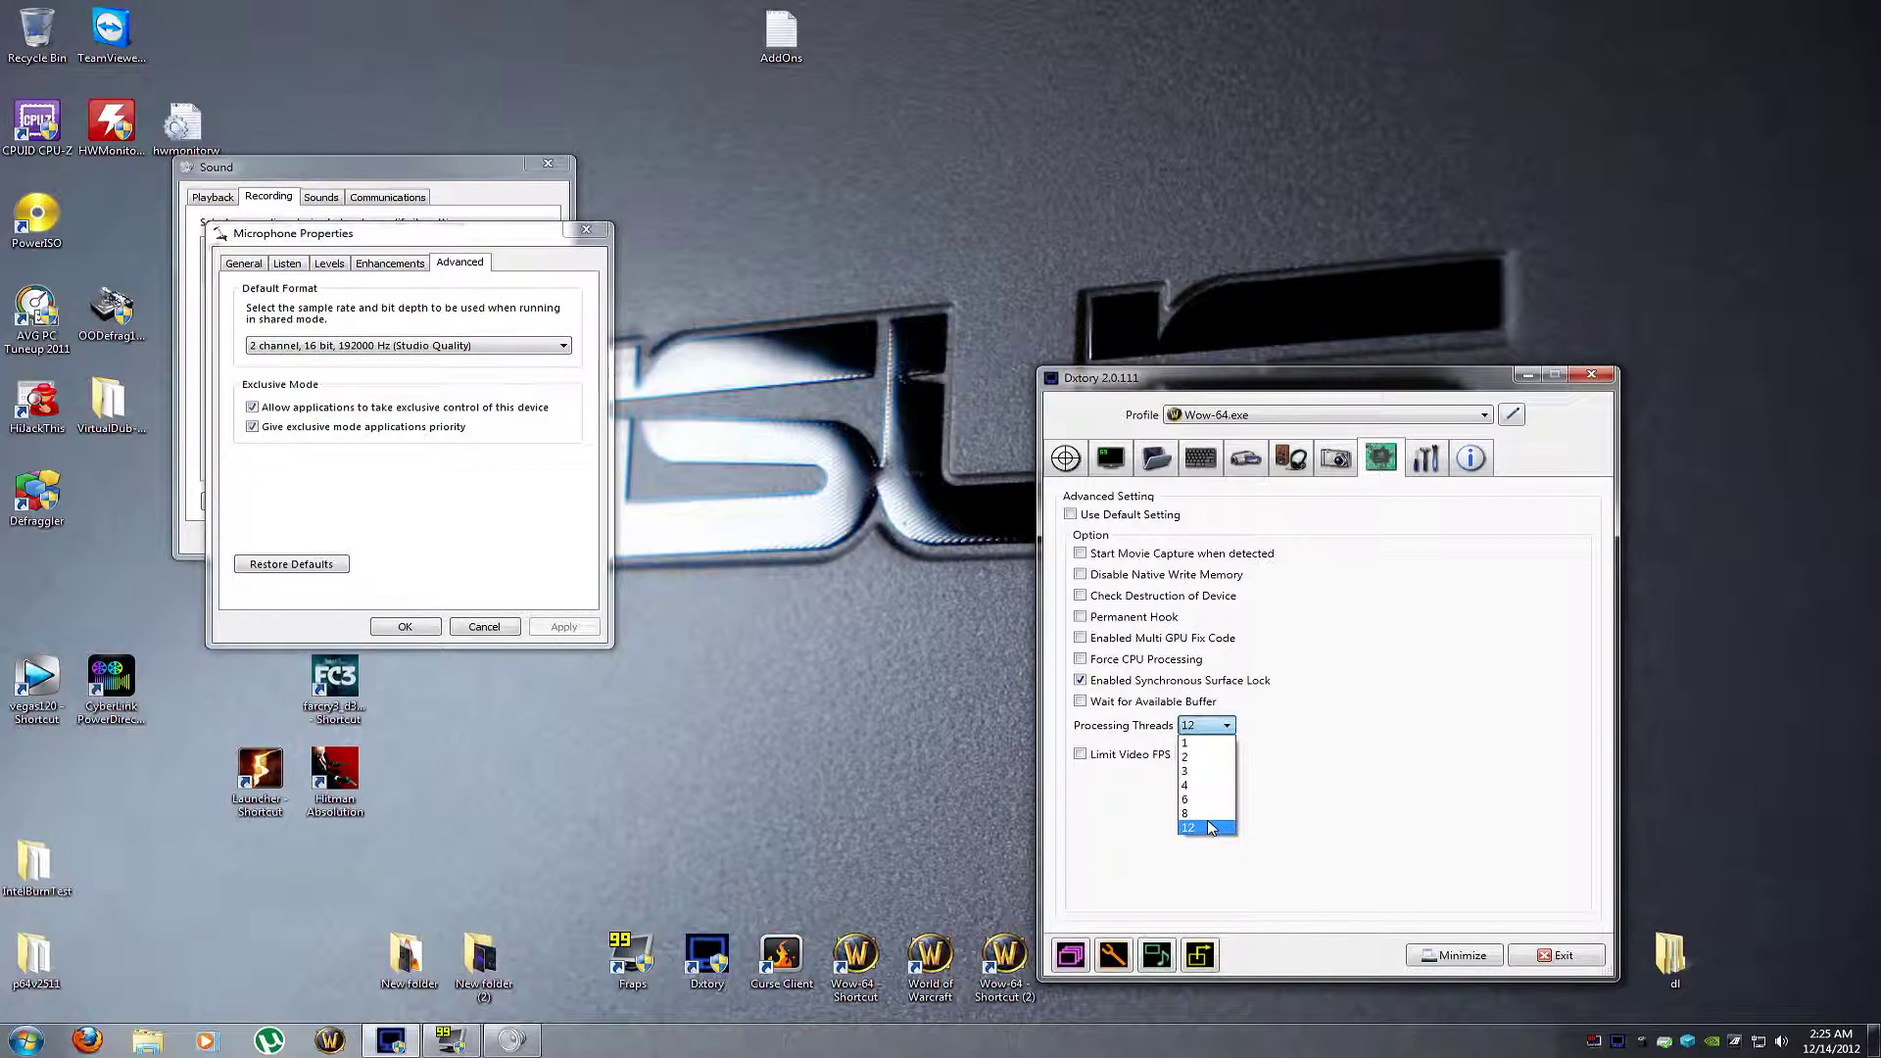
click(1230, 731)
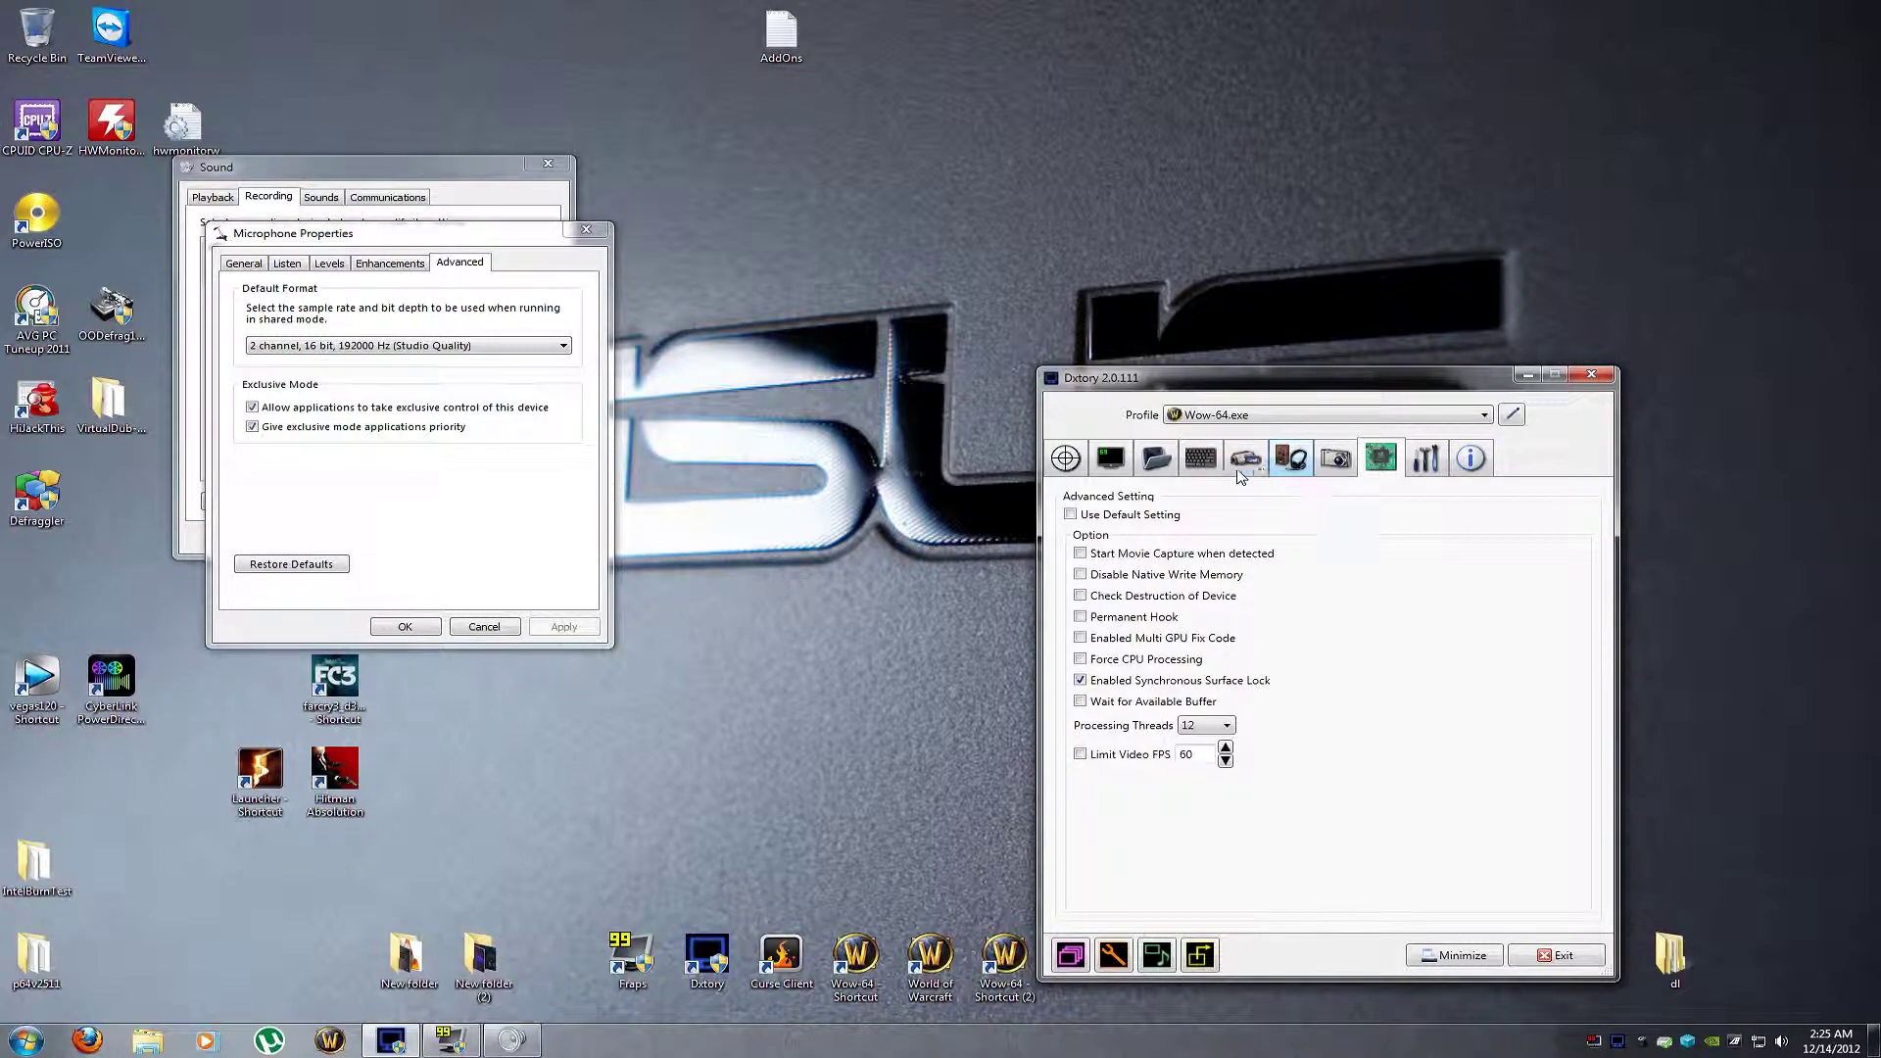
click(1208, 468)
Revisit the Folder and Movie pages, leaving the frame rate at 30 fps, then view Global settings.
click(1159, 461)
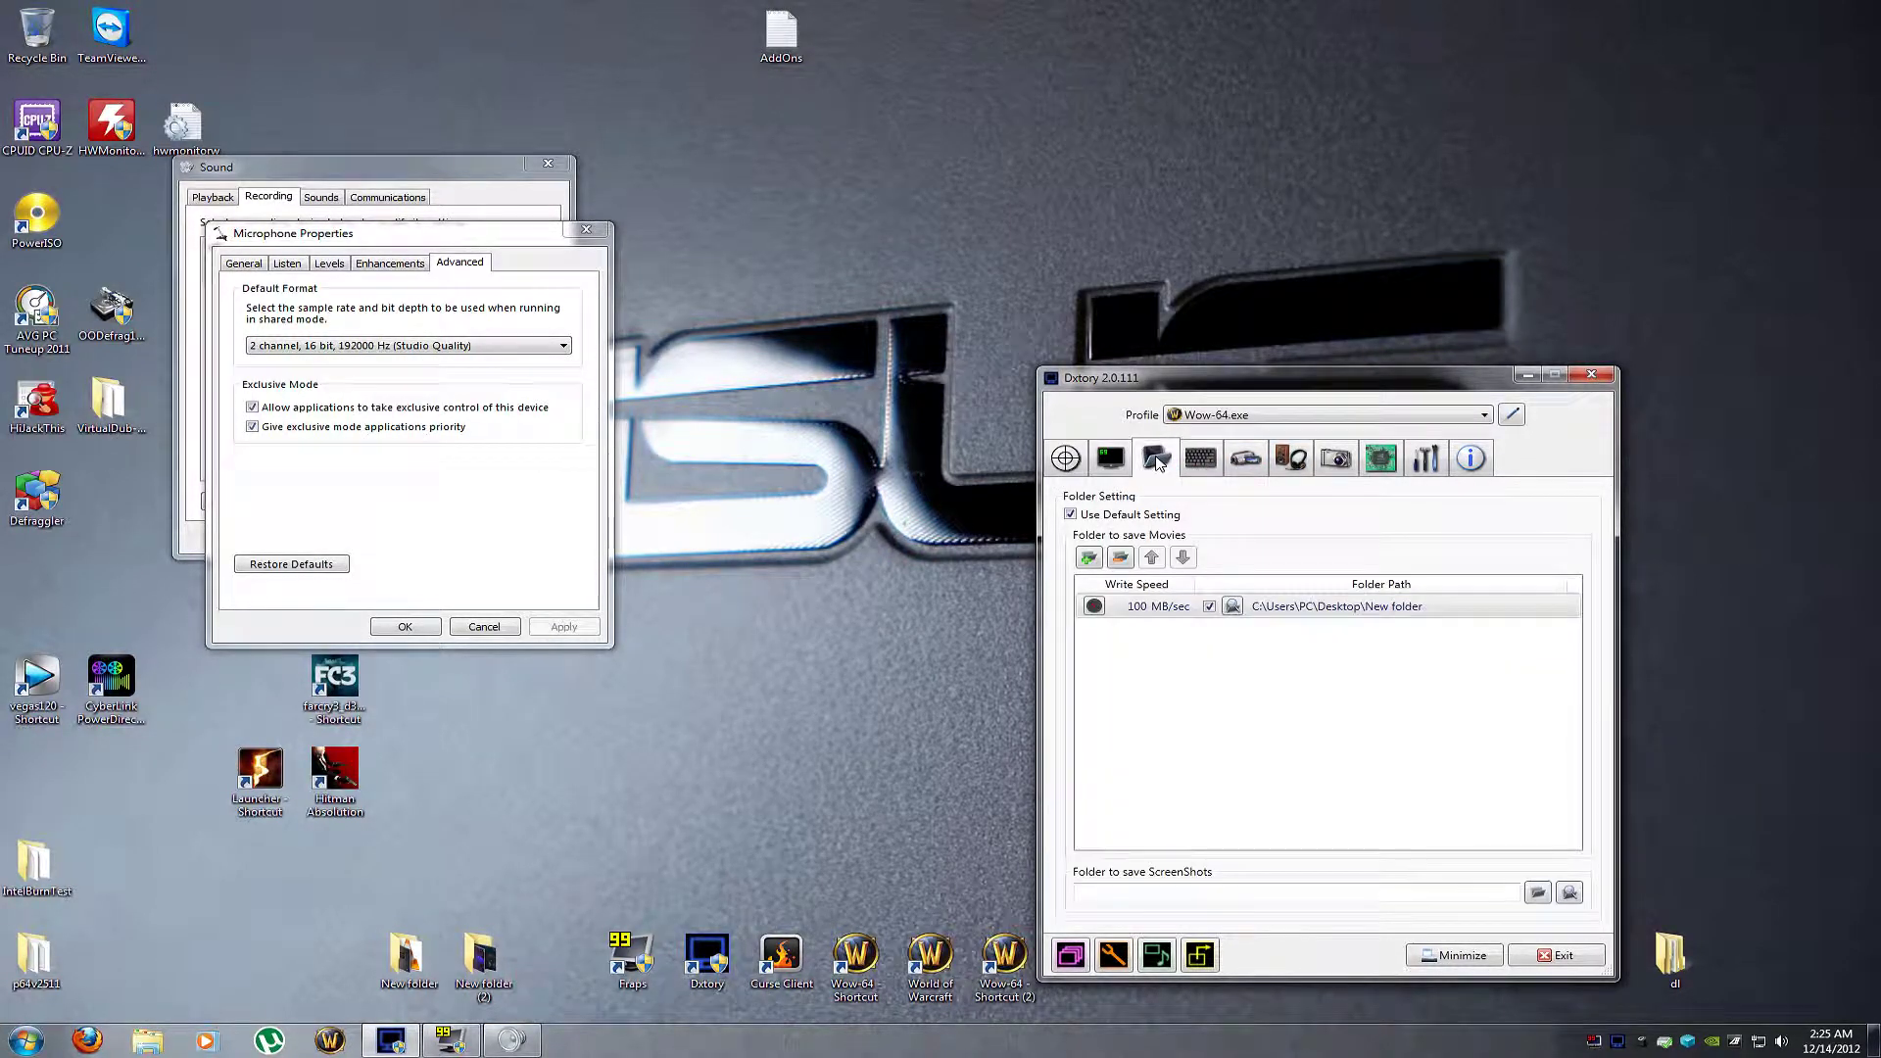
click(1262, 460)
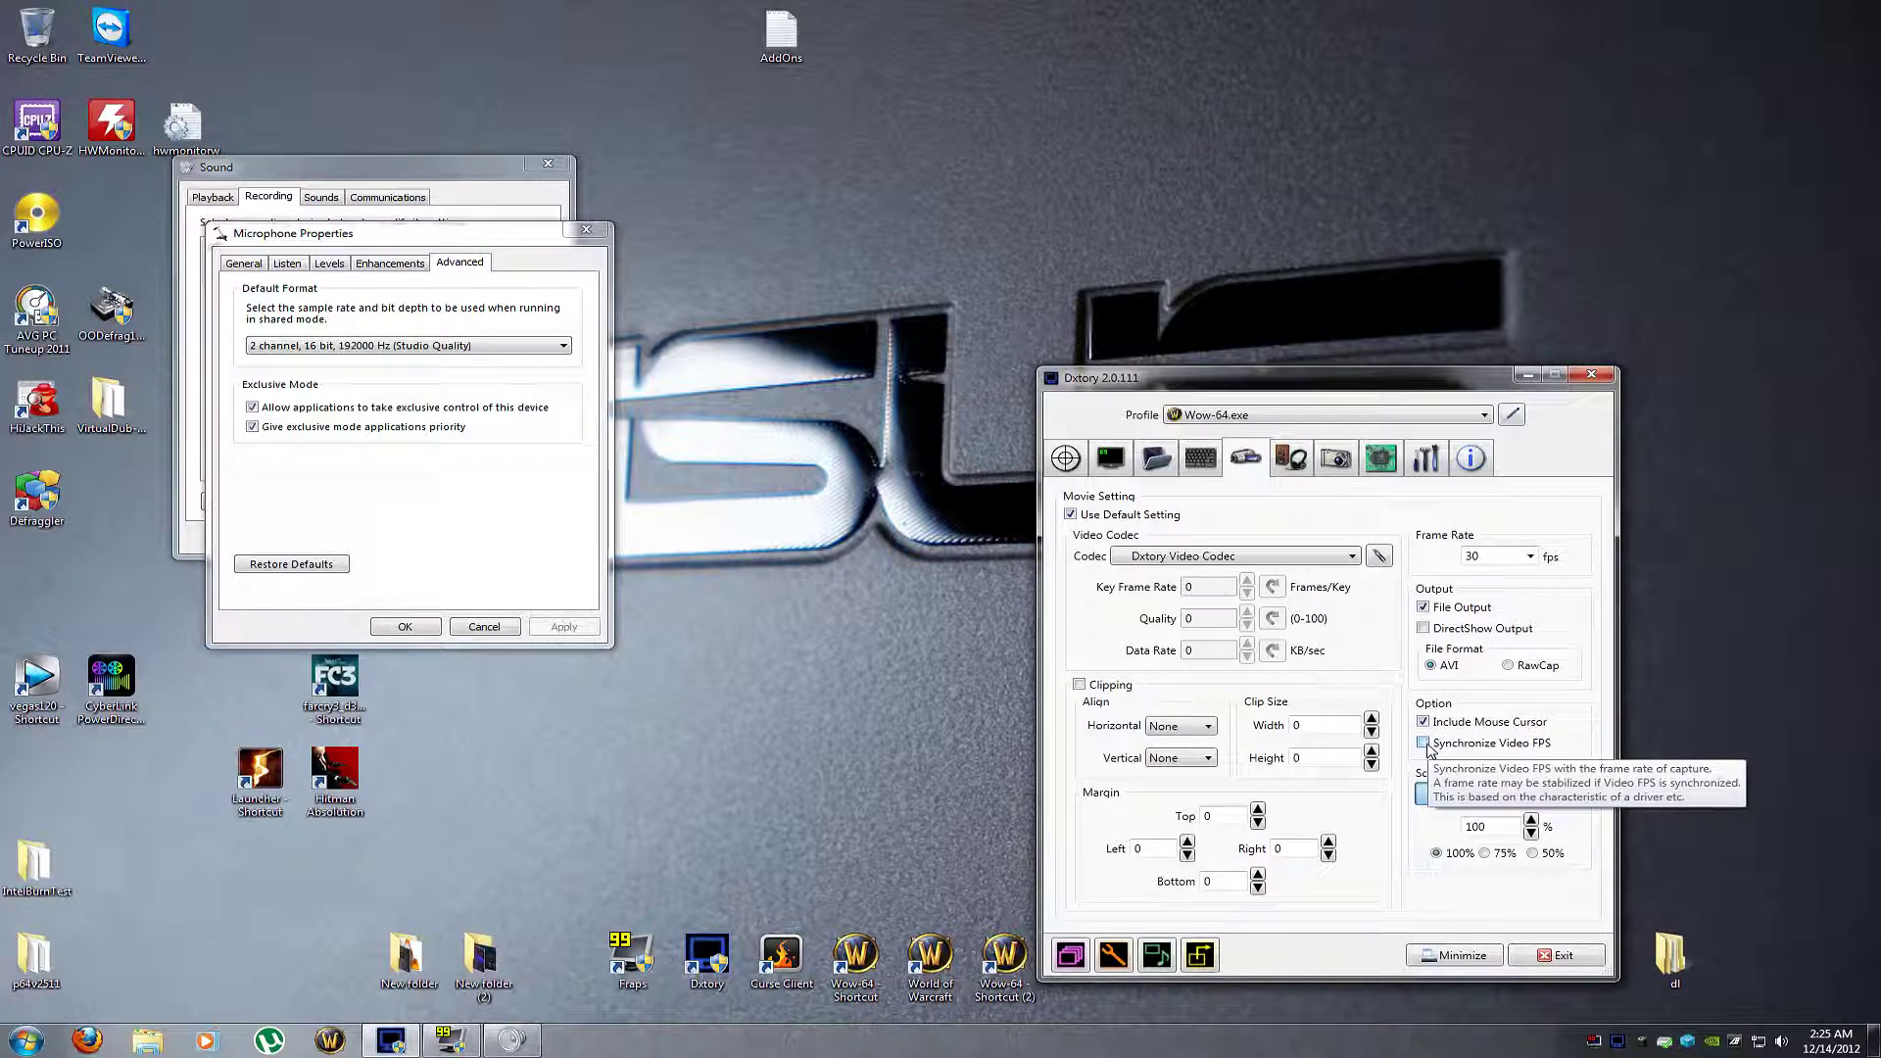
click(1530, 557)
click(1531, 558)
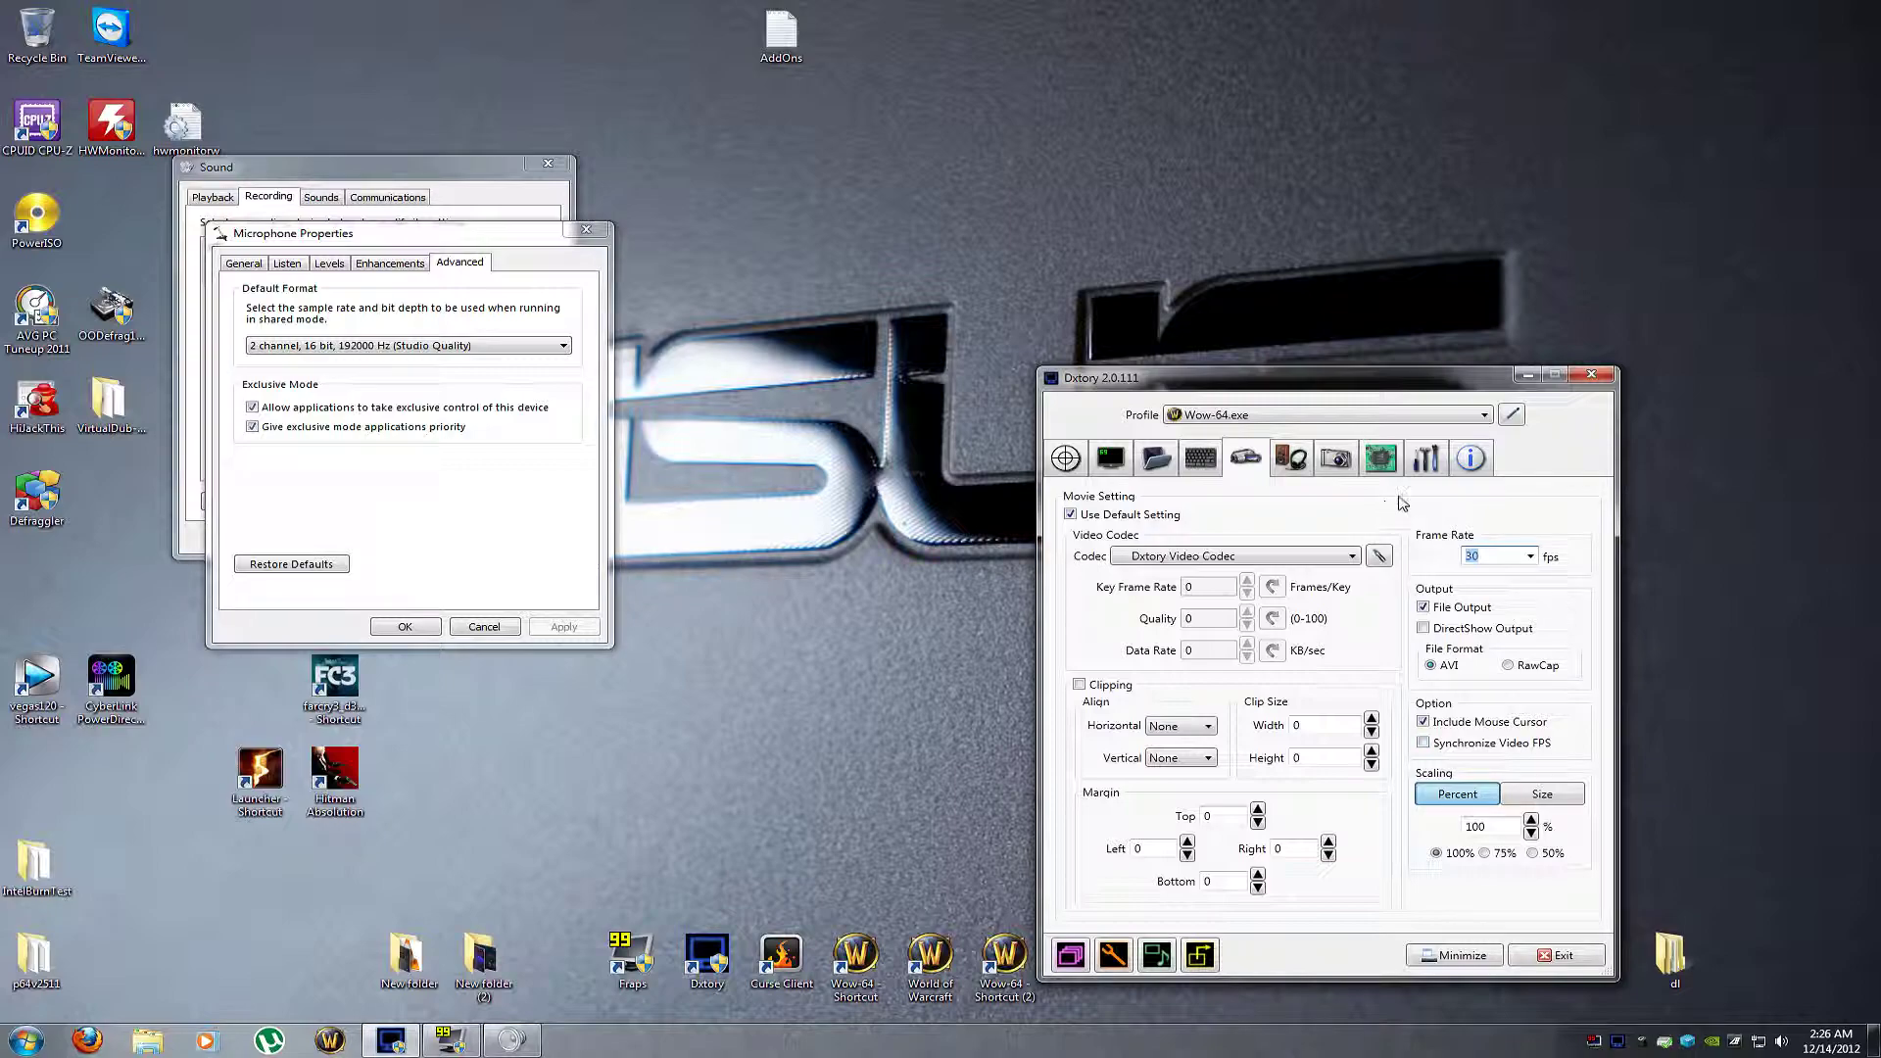
click(1428, 460)
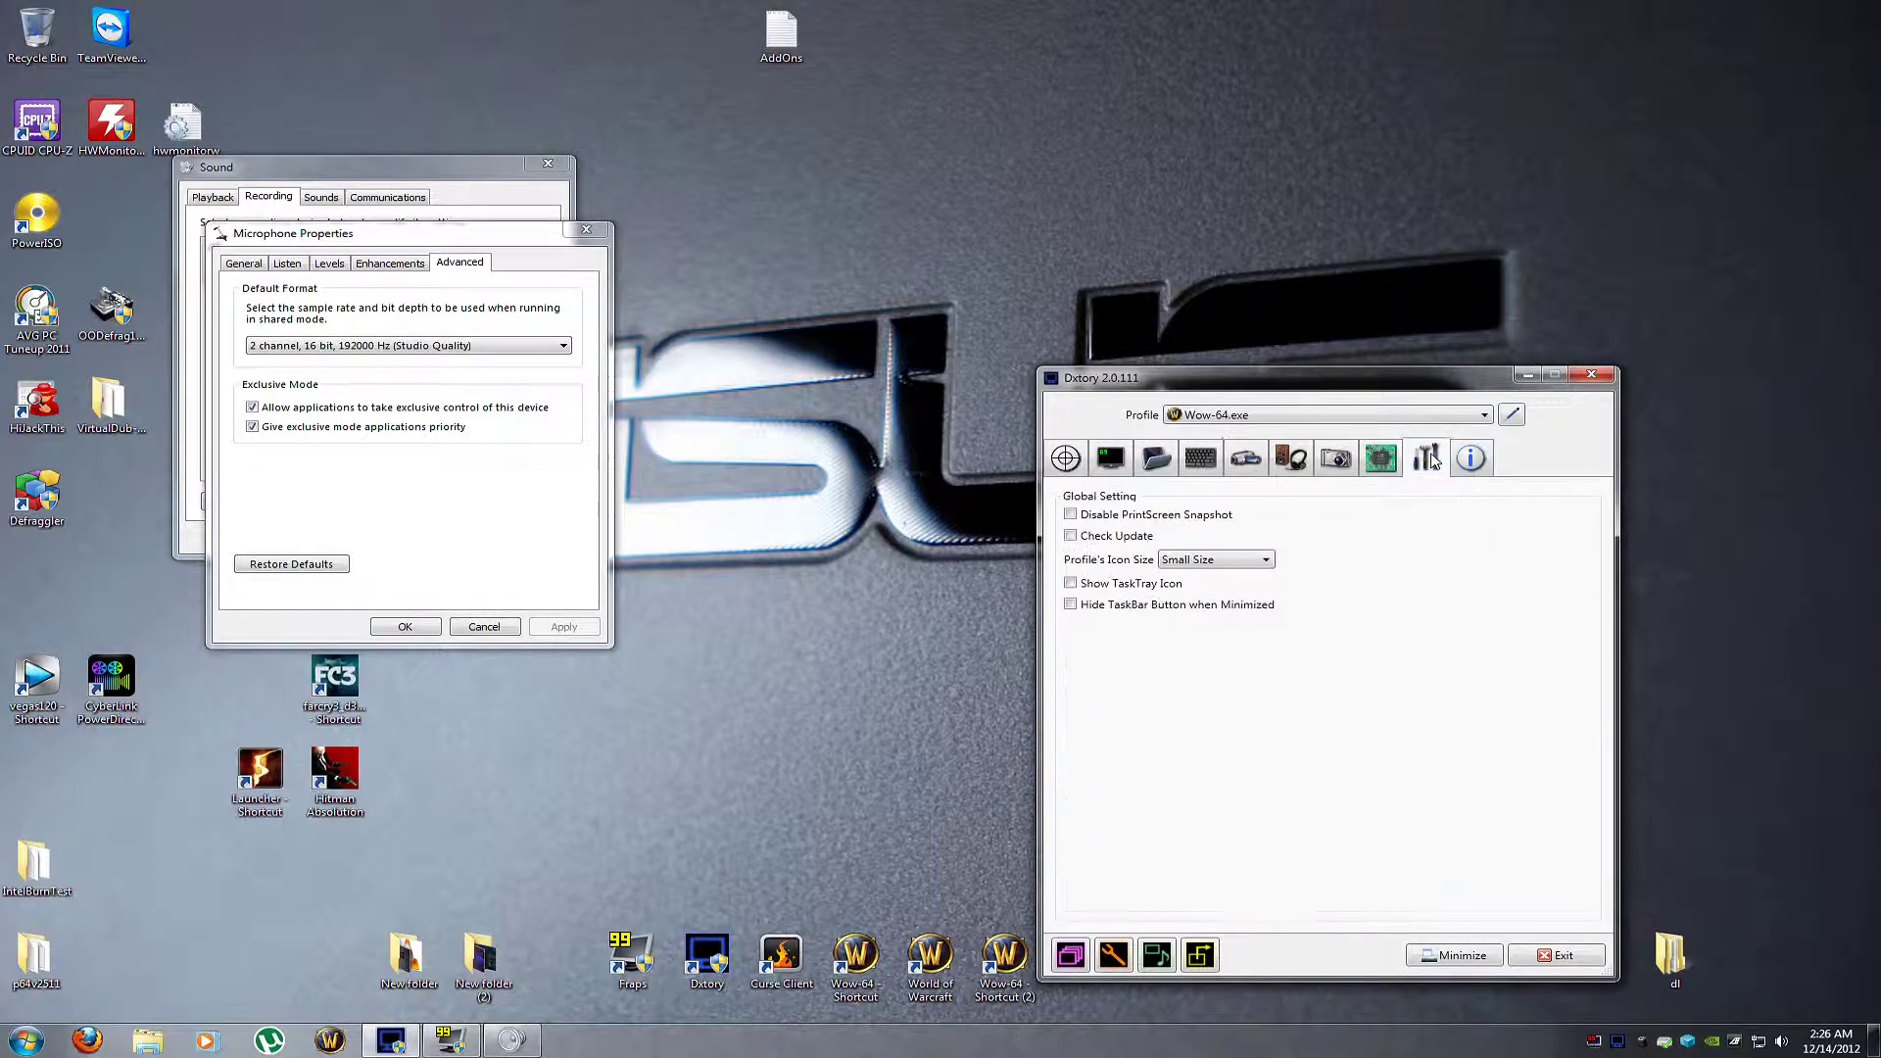
Close Microphone Properties and the Sound dialog, returning to Dxtory's Movie page.
click(1382, 459)
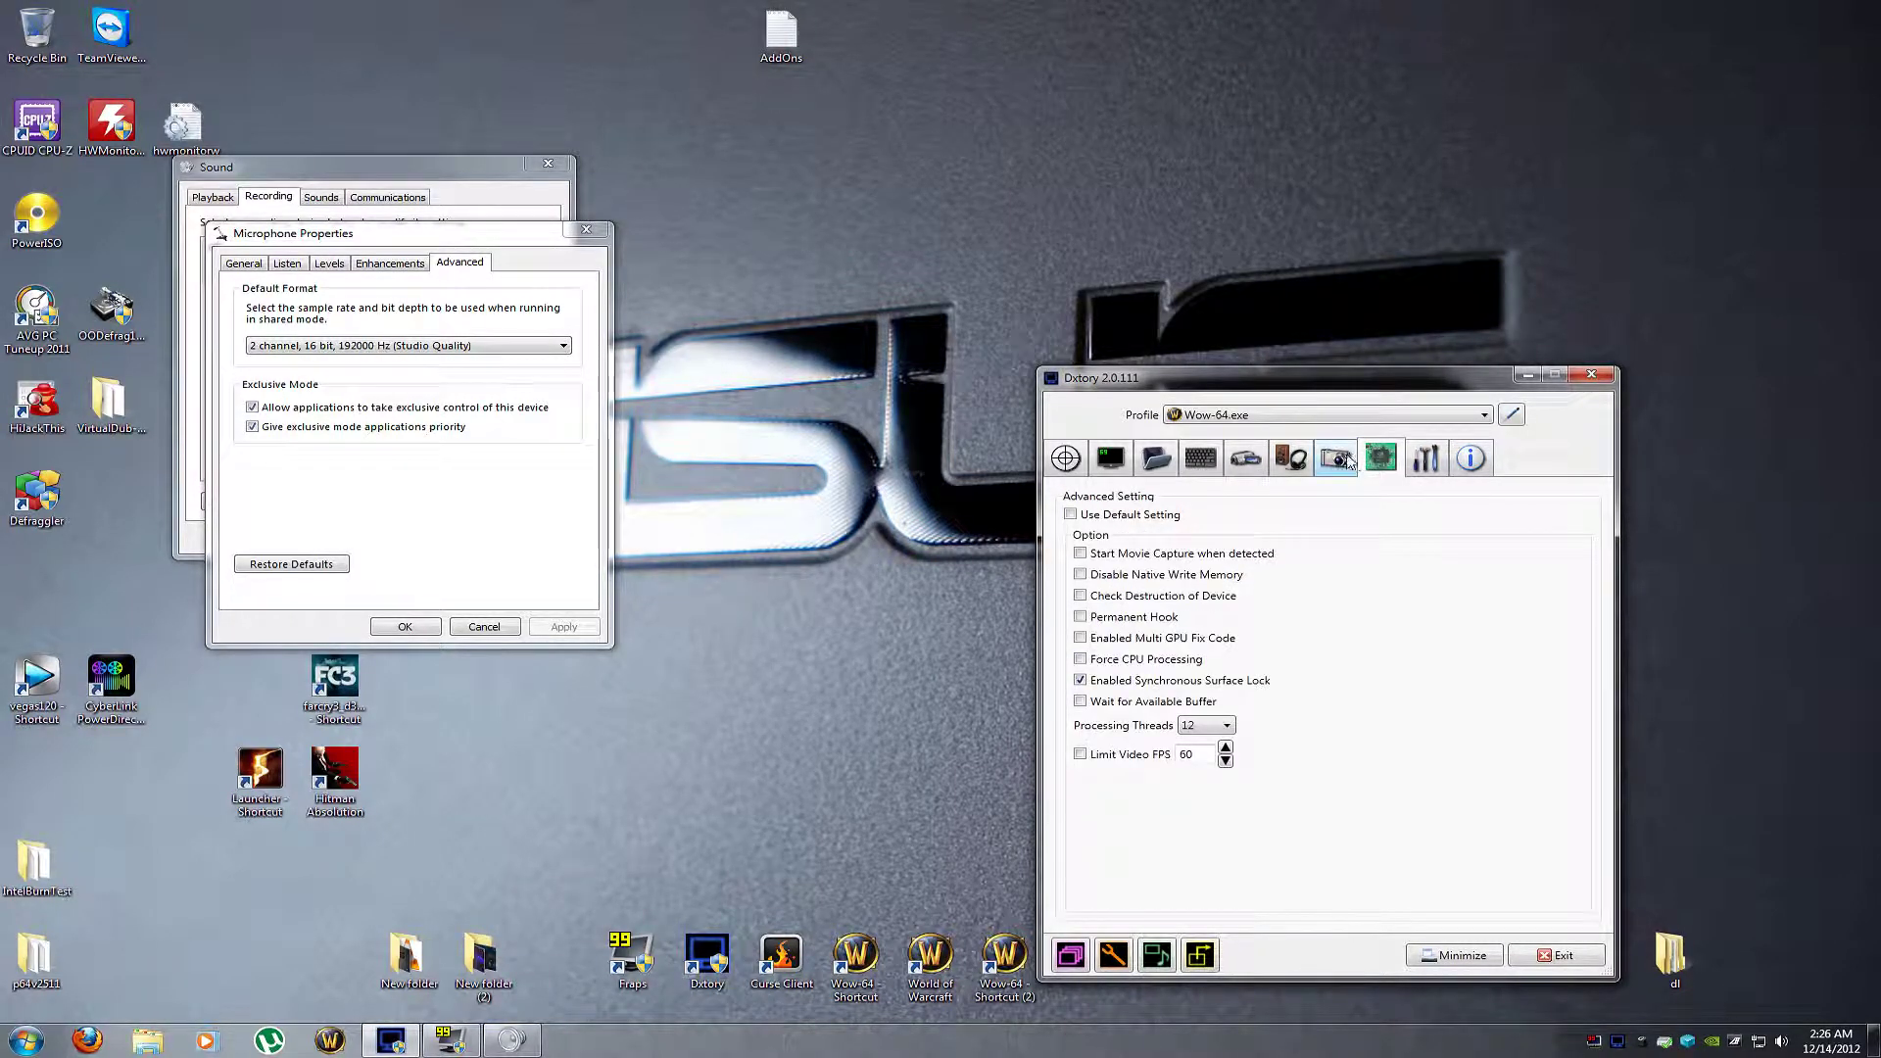
click(1157, 467)
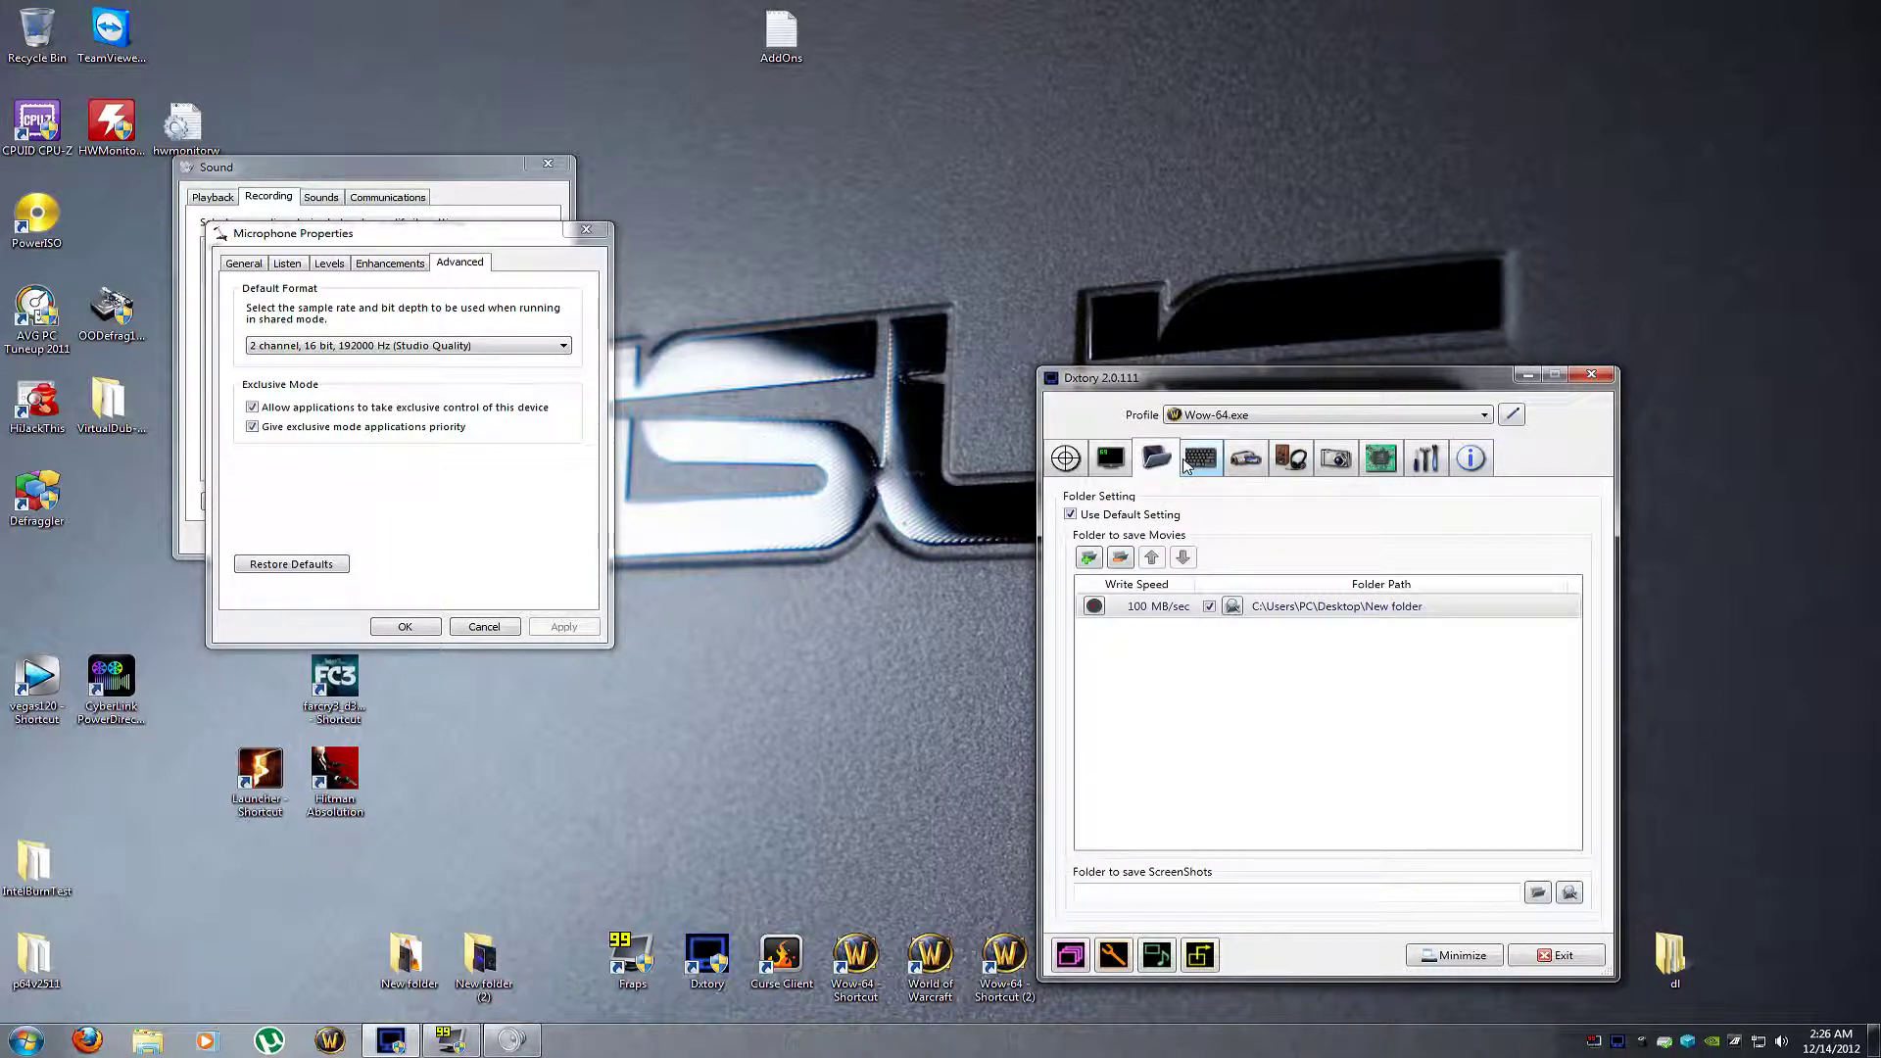
key(Escape)
key(Escape)
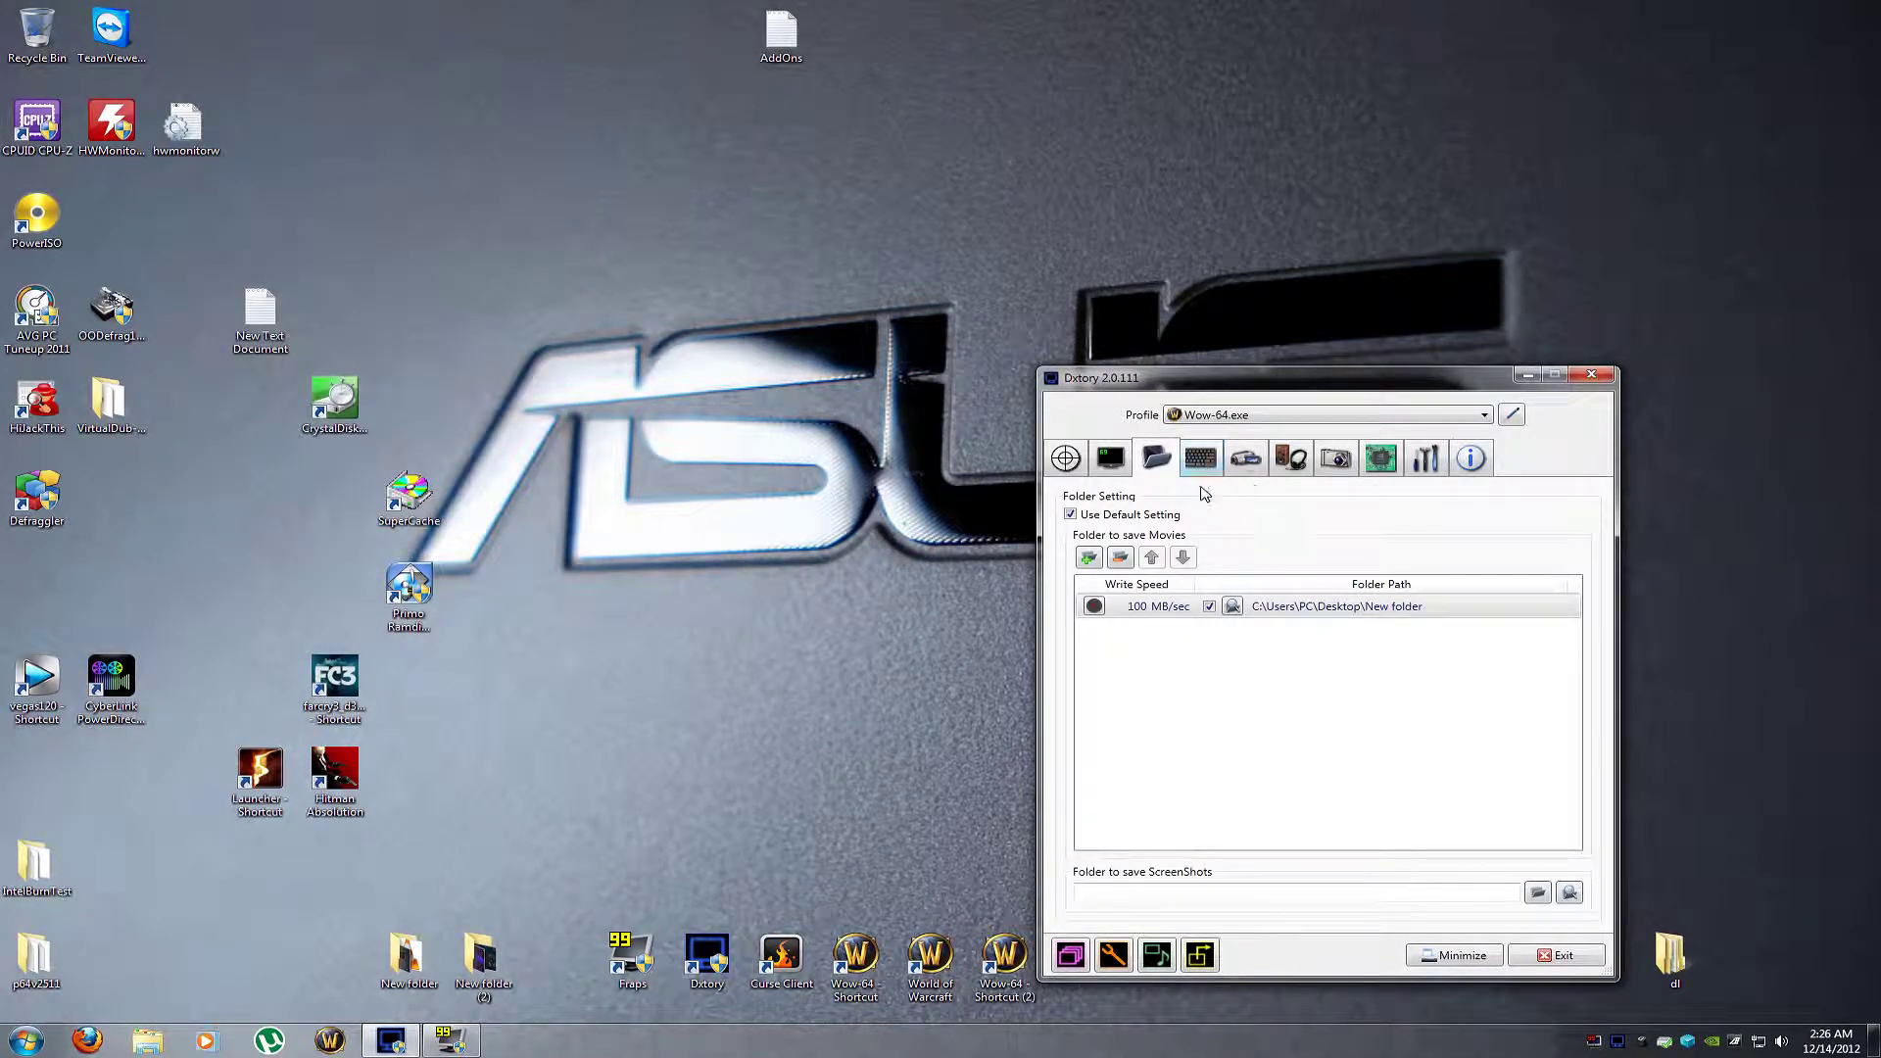
click(1242, 462)
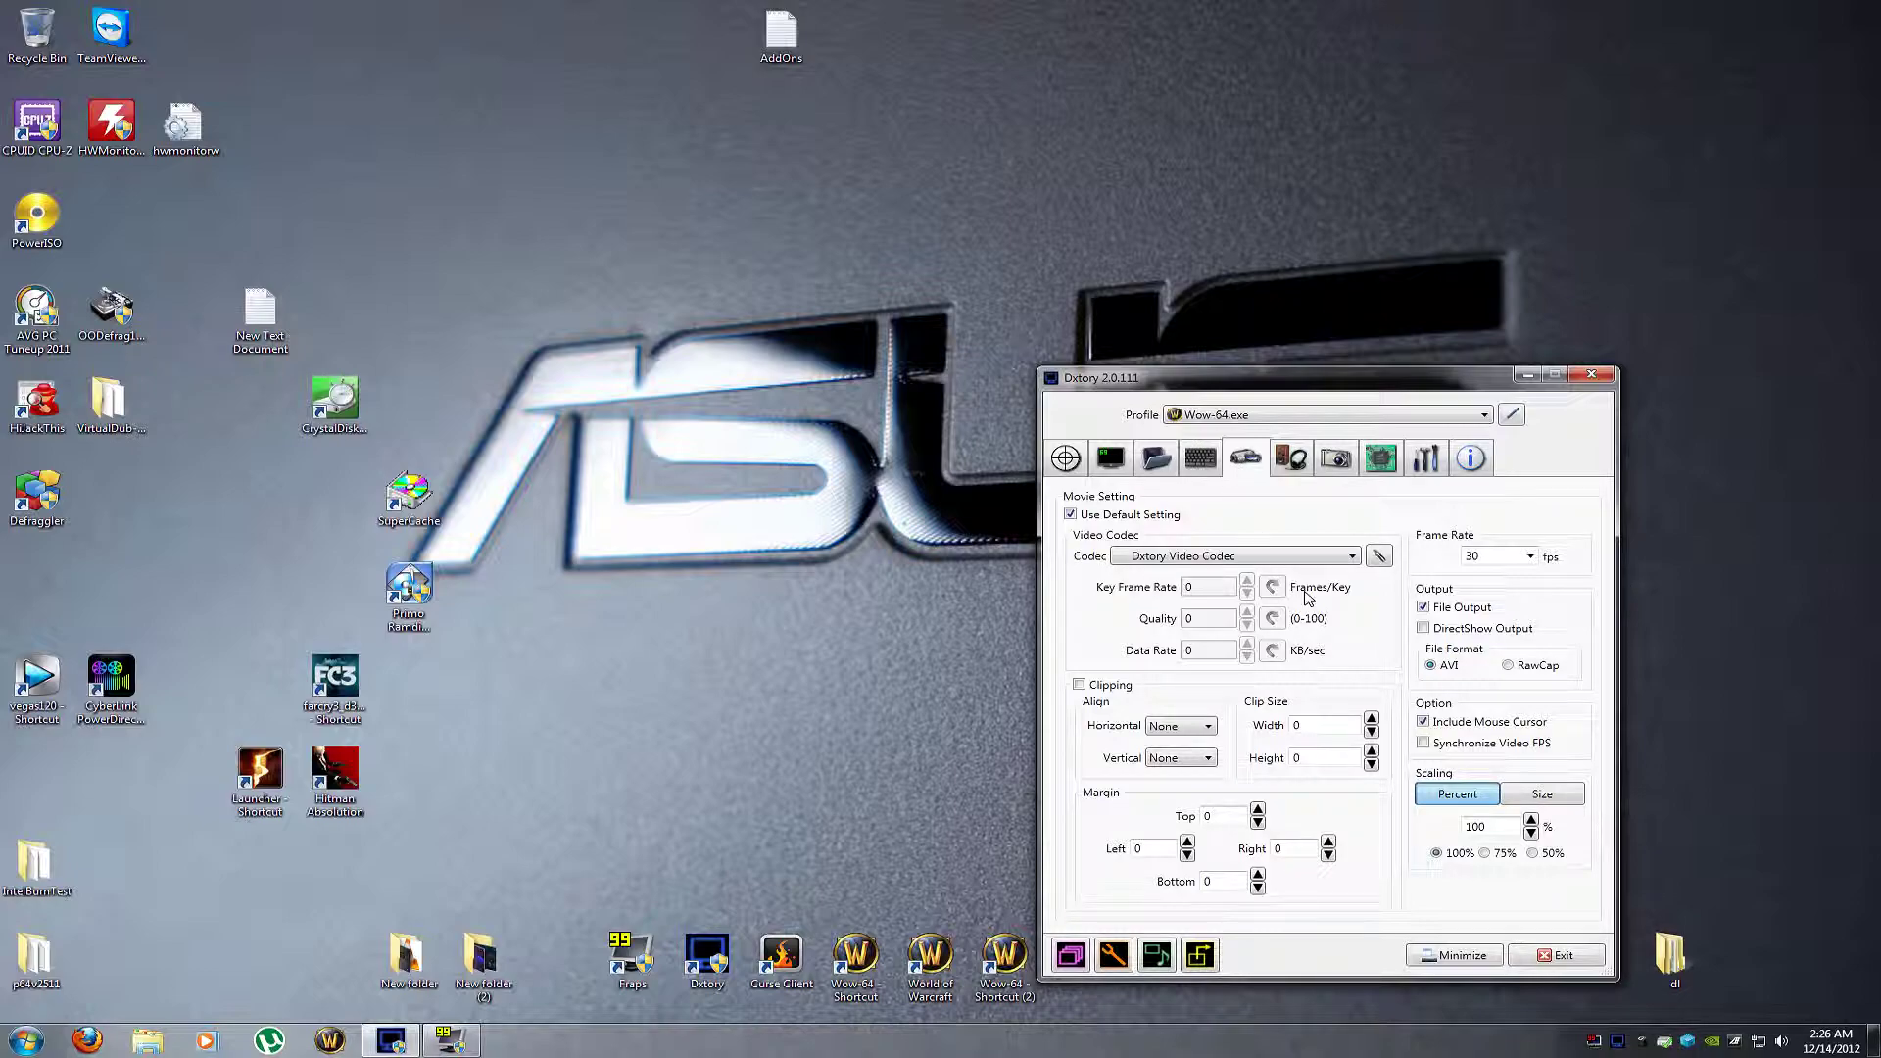
click(1380, 558)
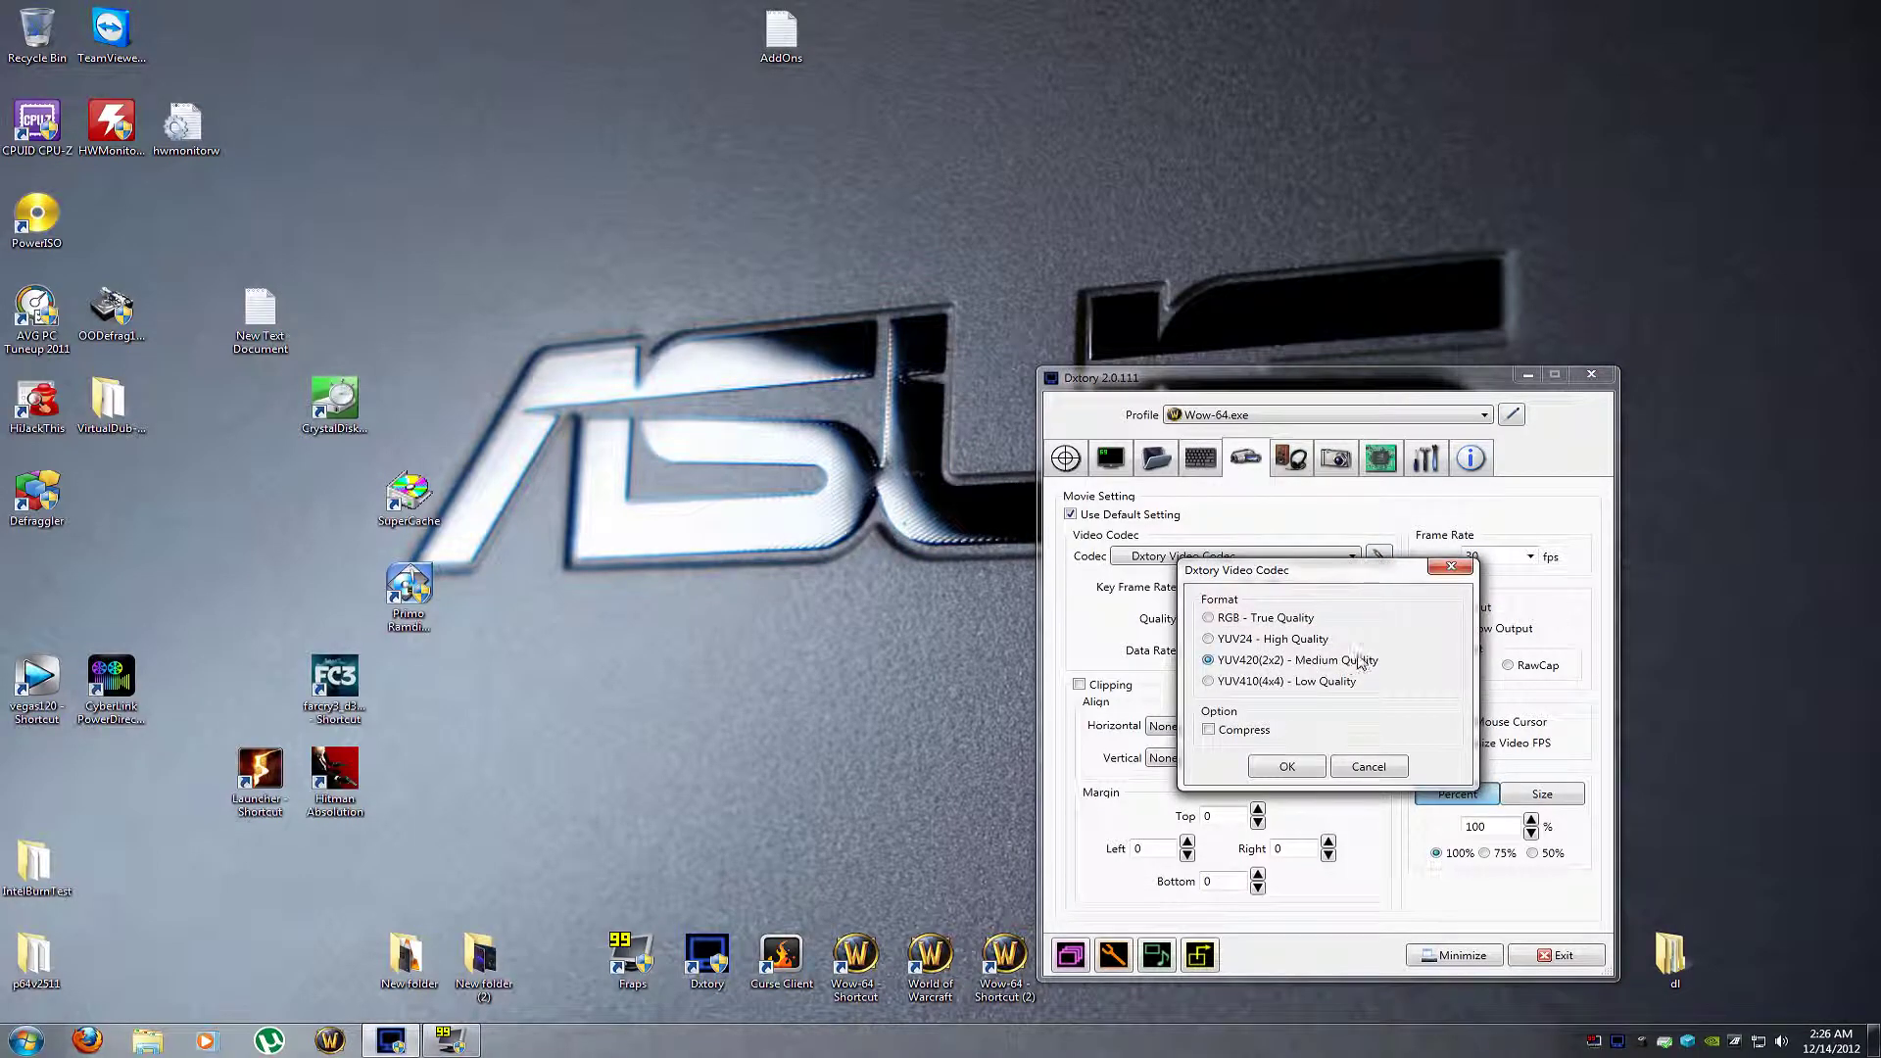
click(1449, 572)
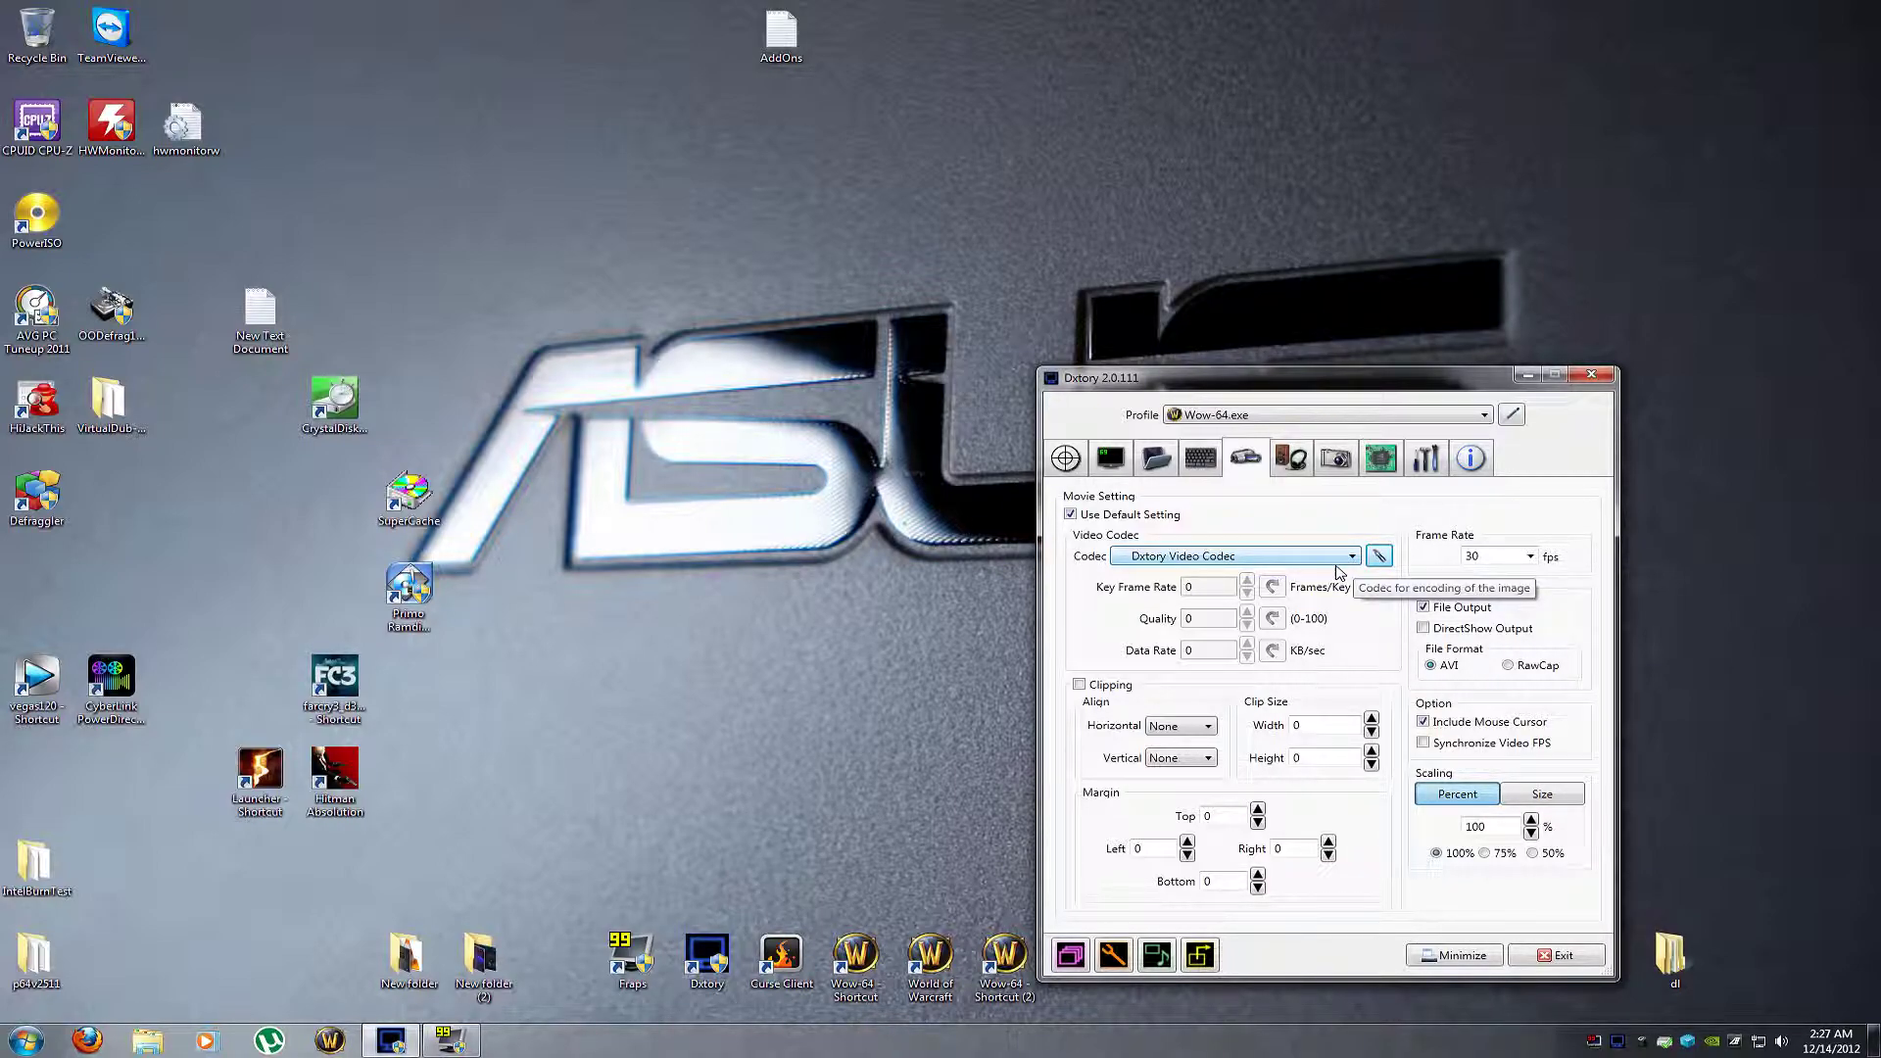
click(1380, 557)
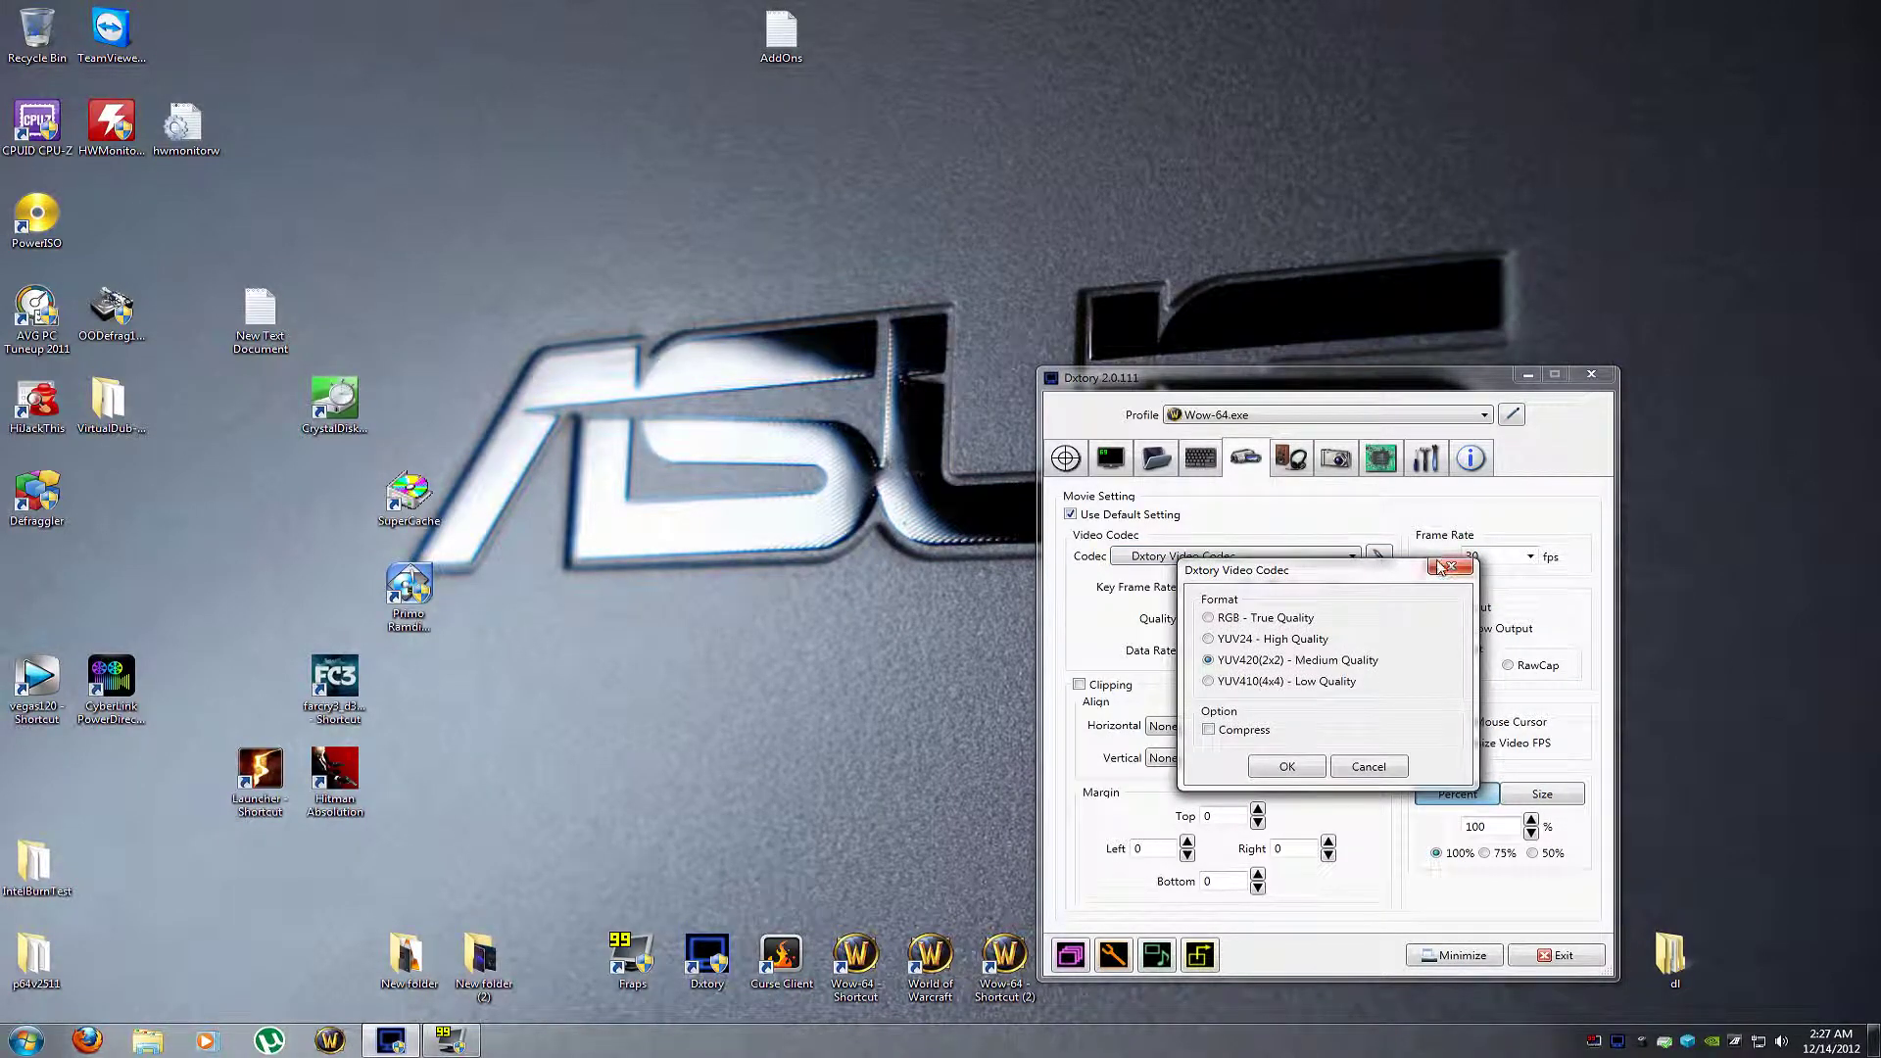
click(1451, 566)
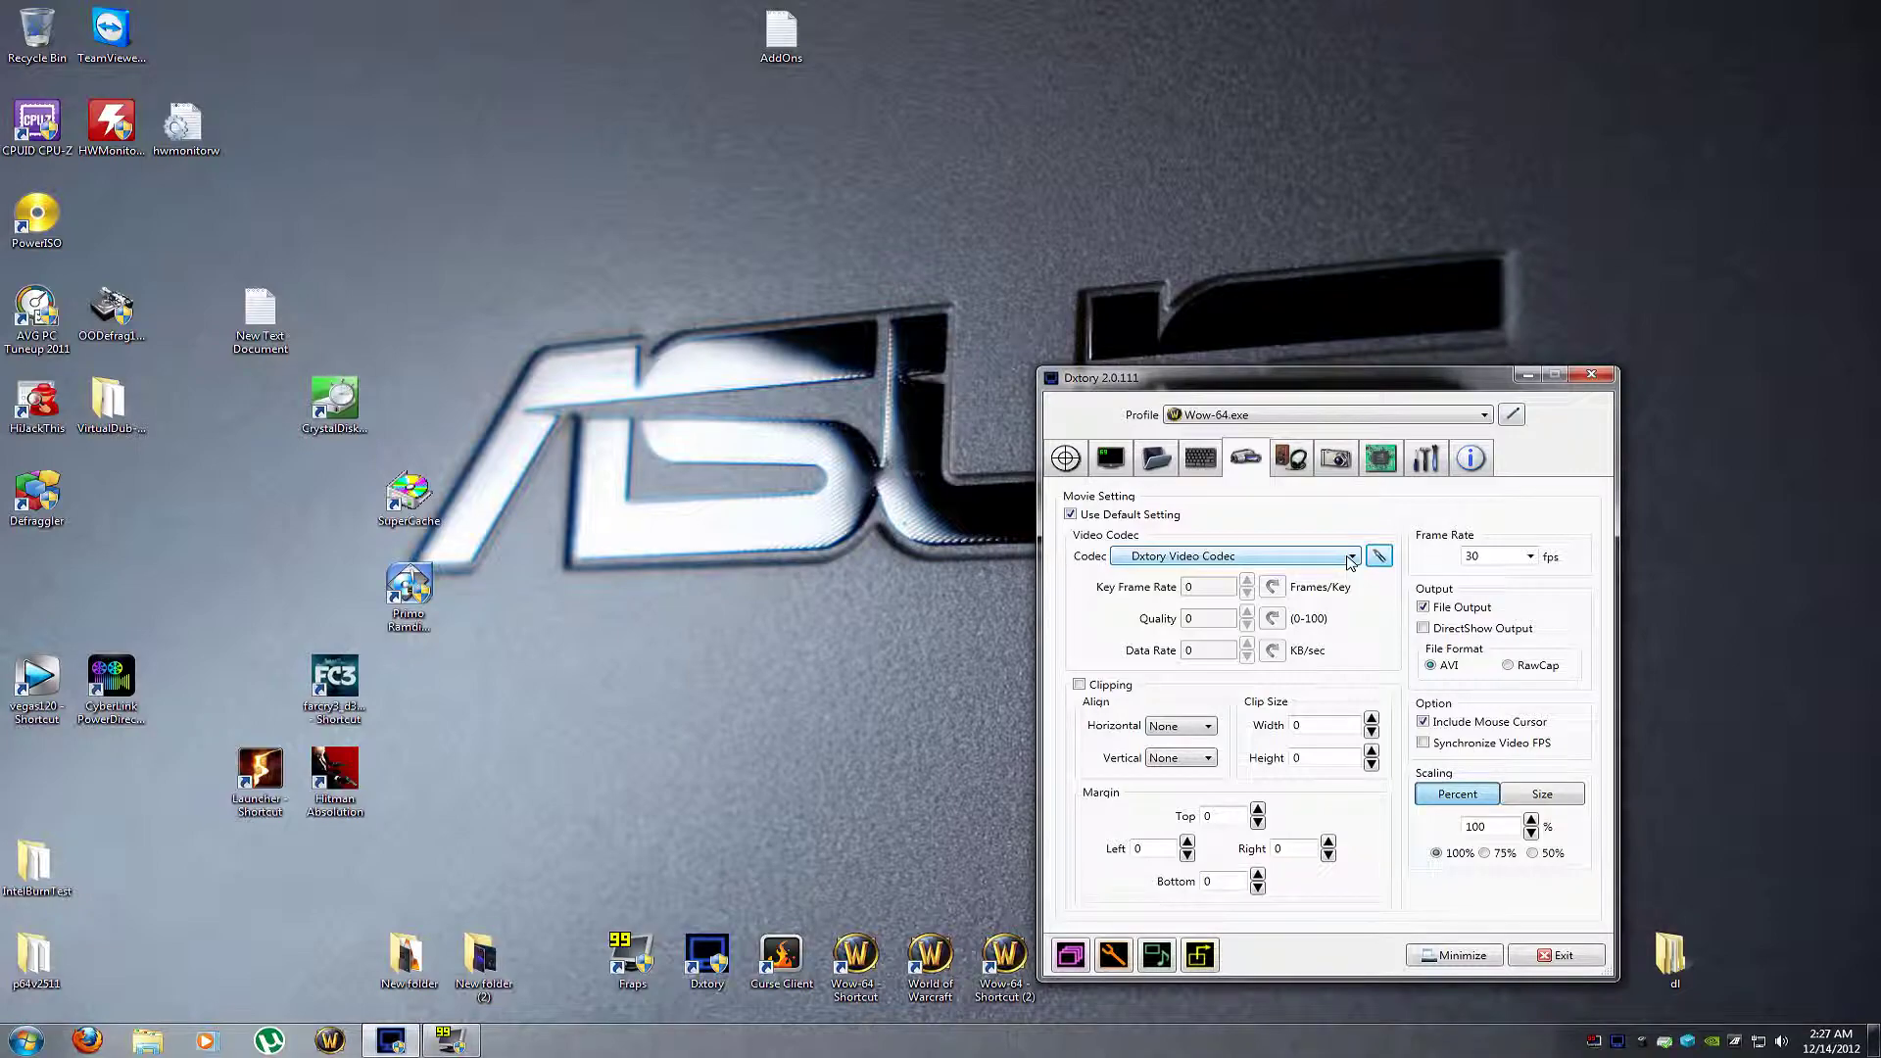
click(1379, 556)
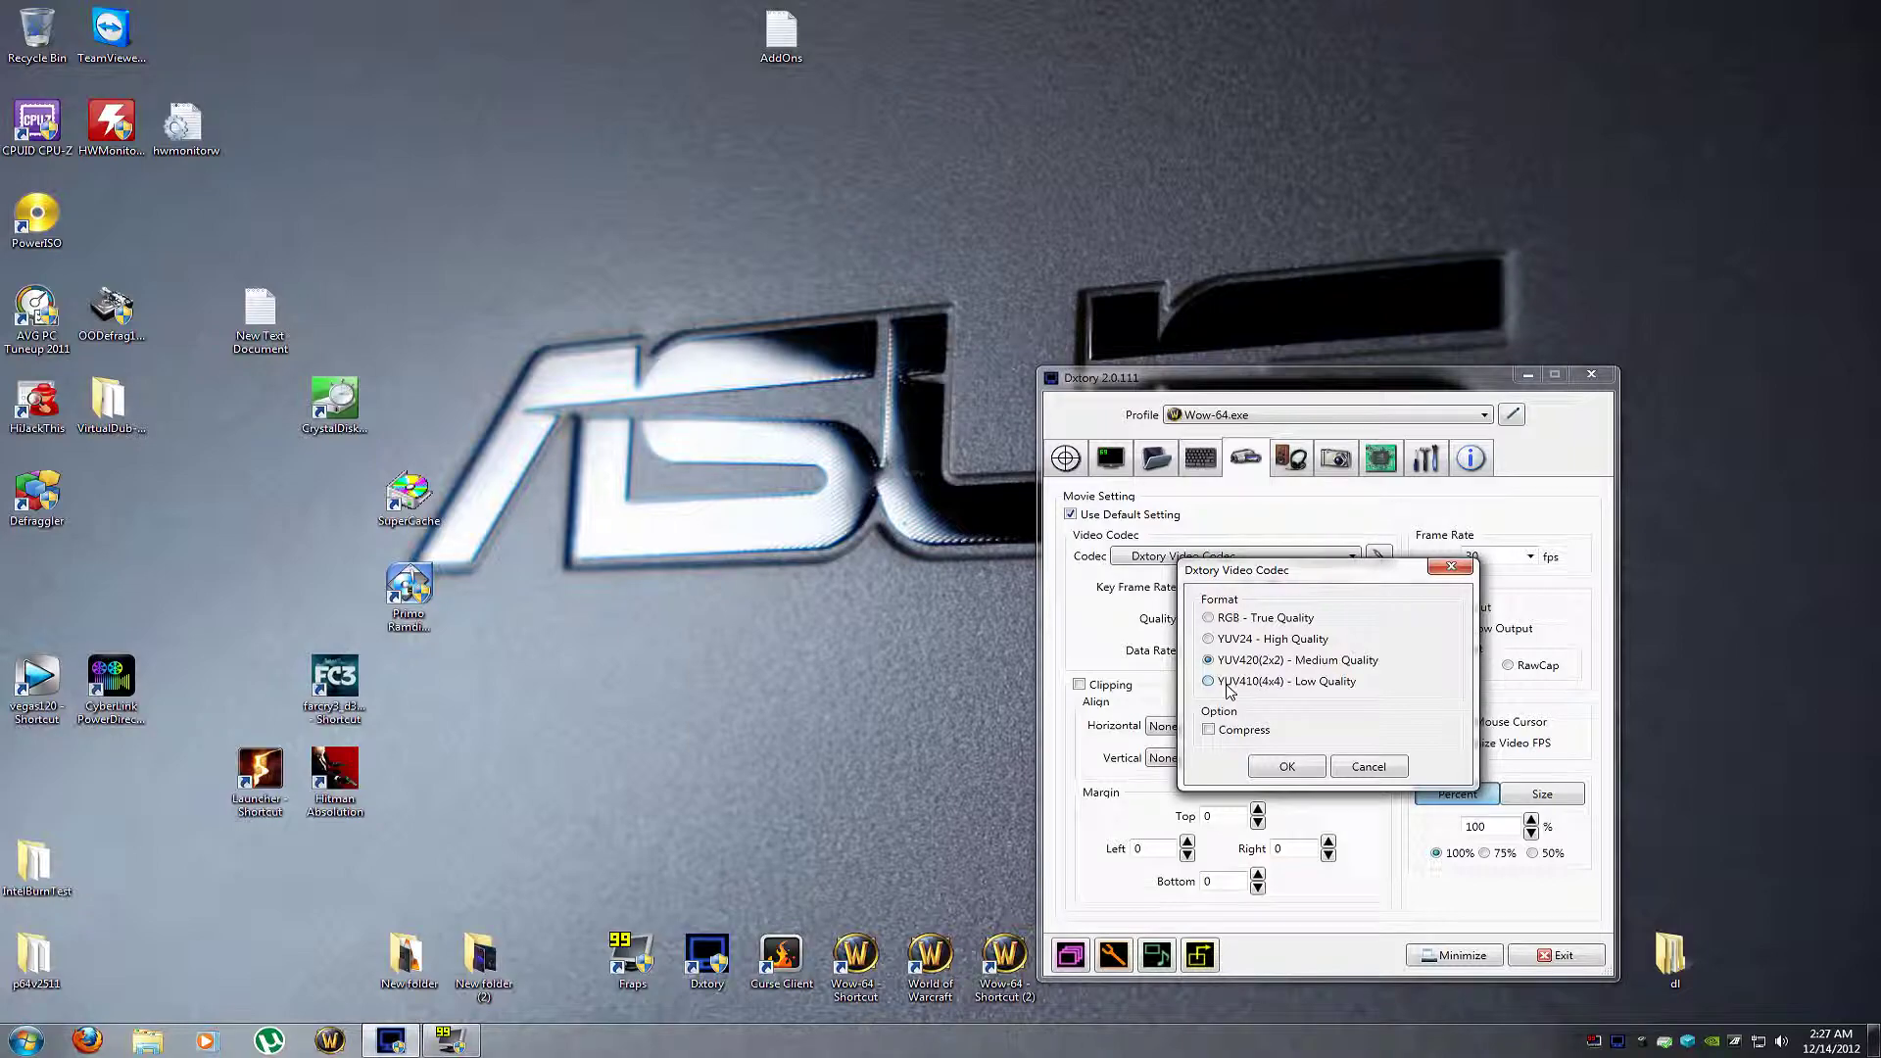
click(1451, 568)
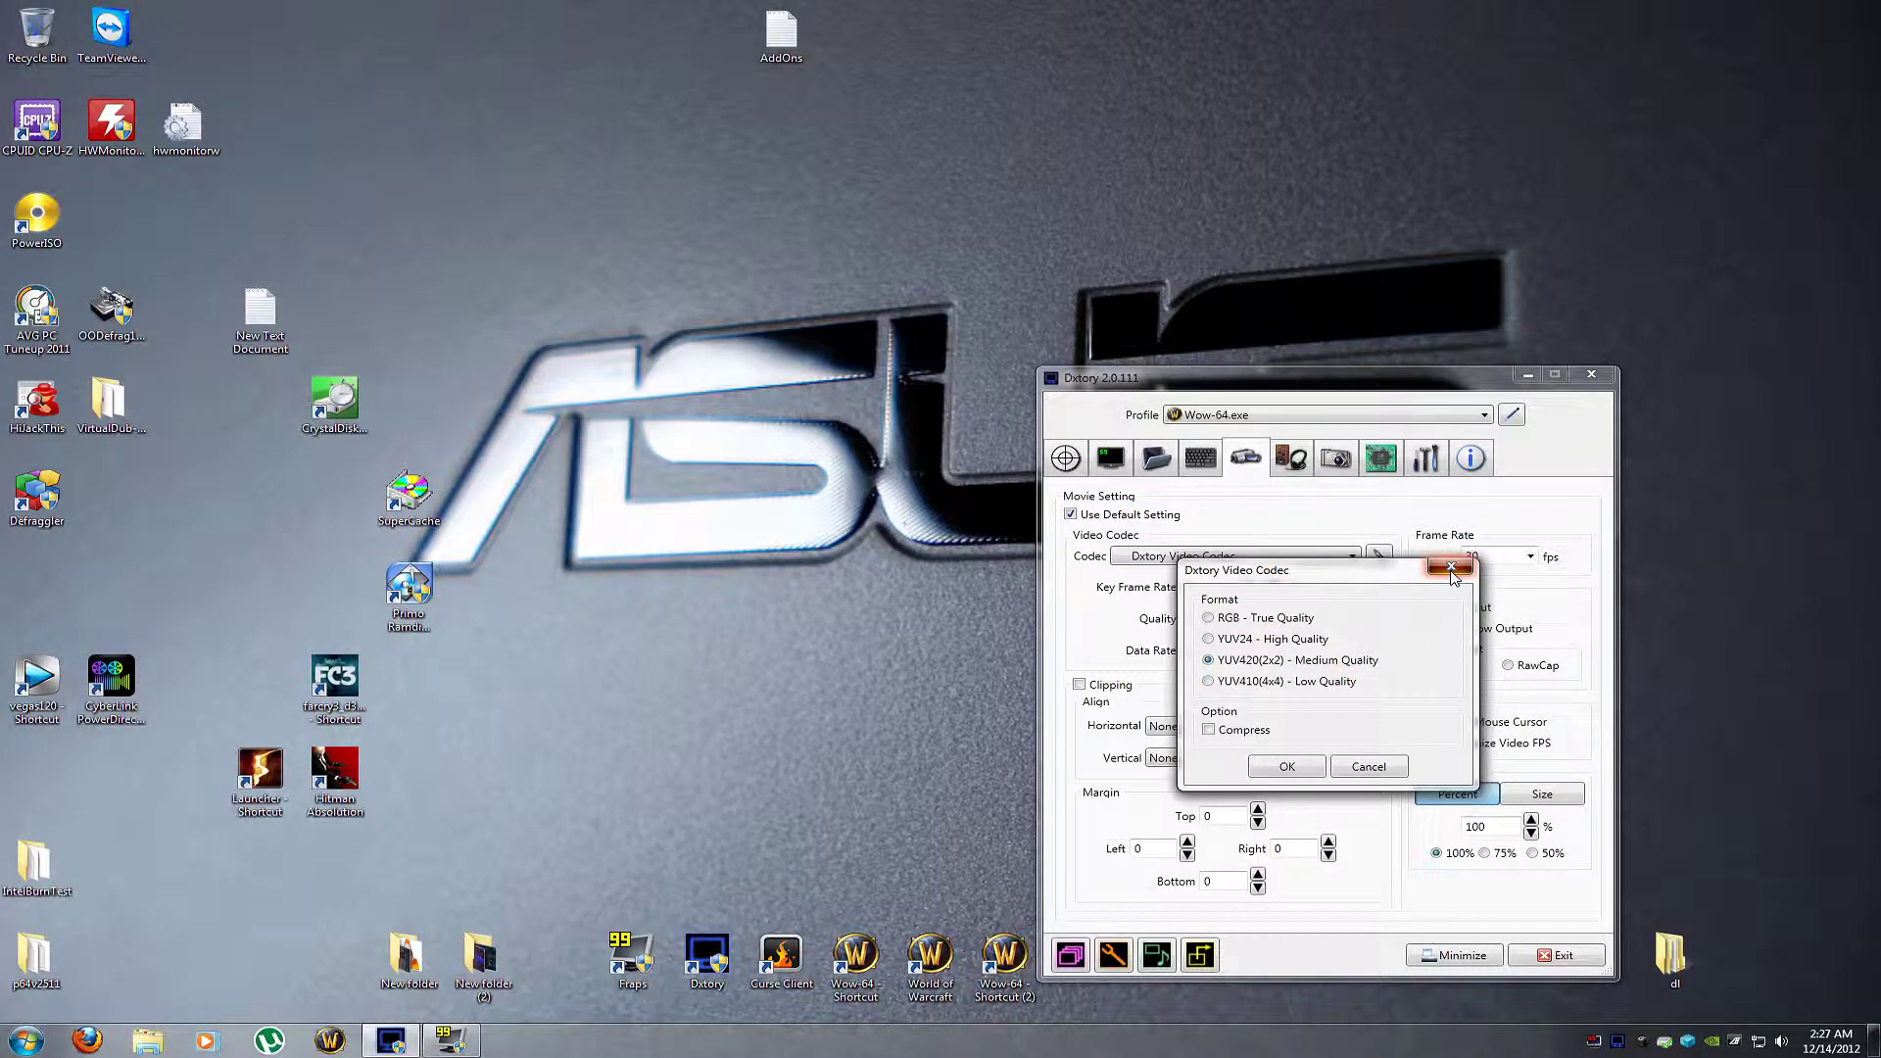
click(1525, 802)
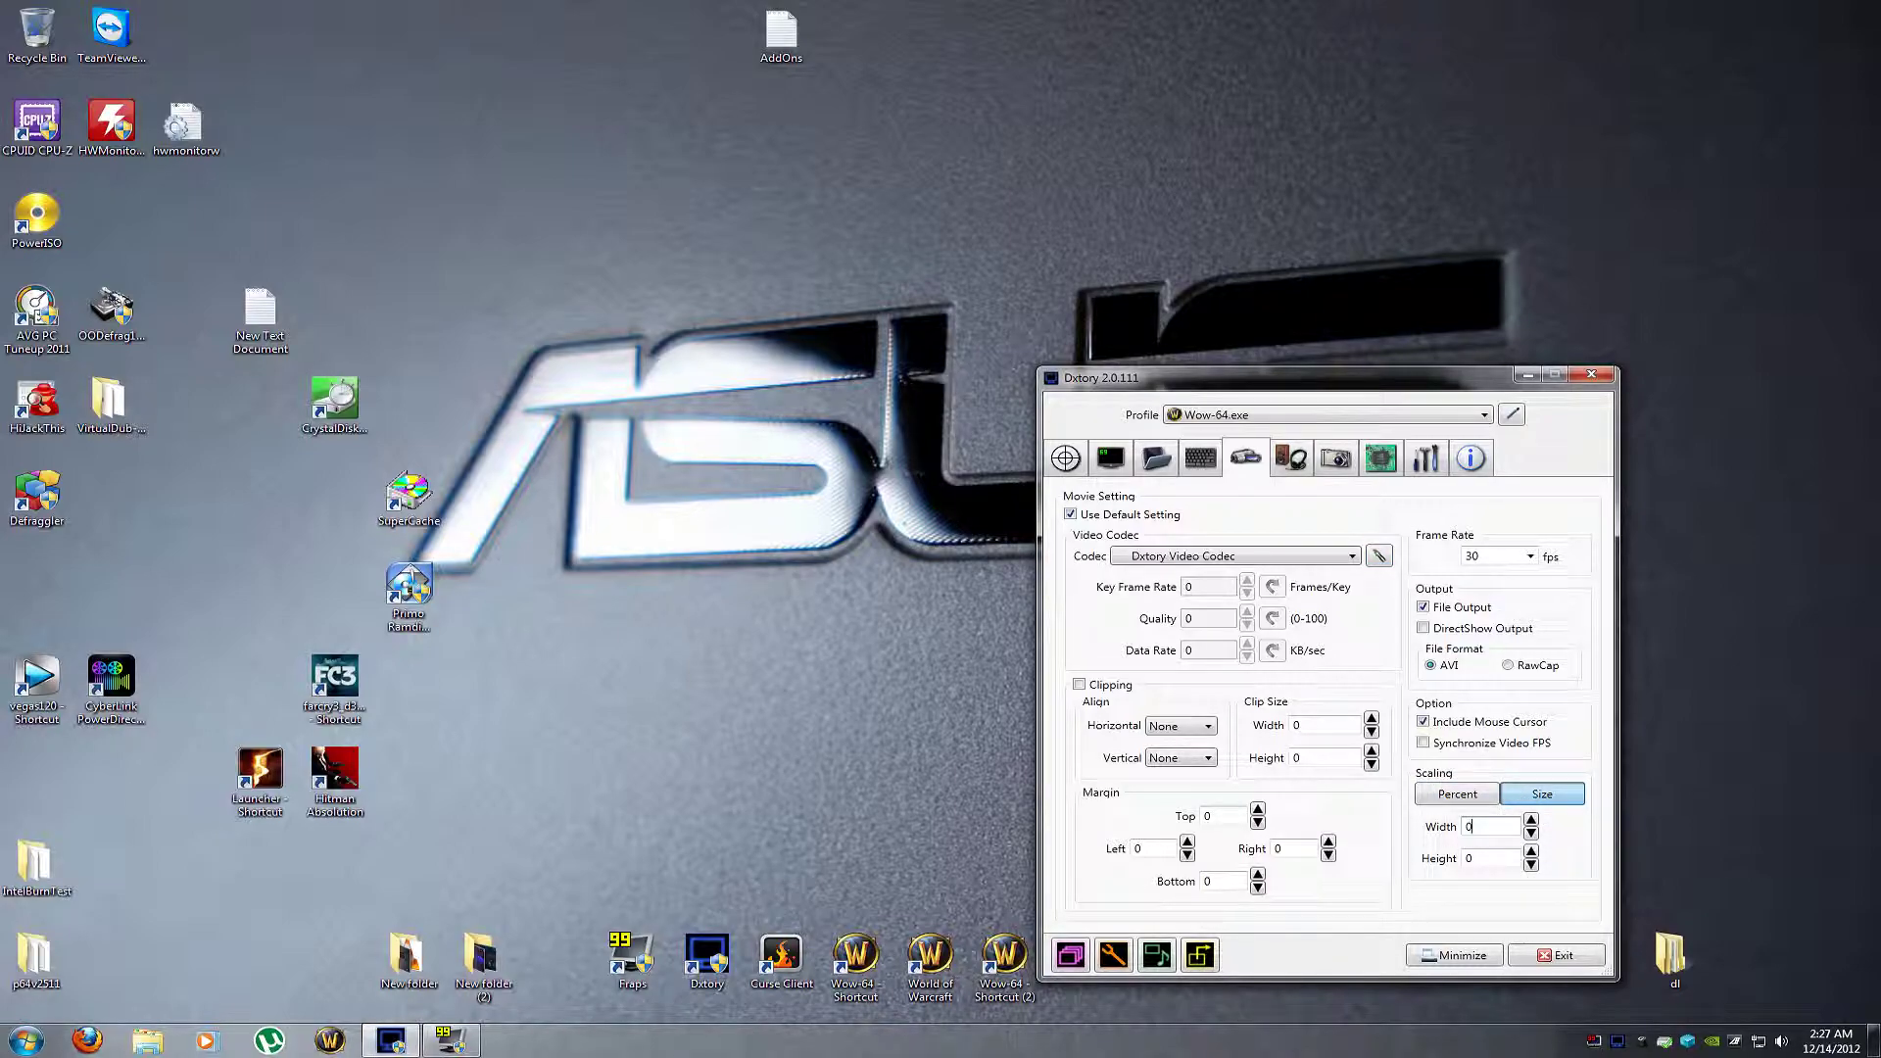
drag(1469, 826, 1446, 829)
text(1280)
key(Tab)
text(72)
drag(1492, 826, 1426, 831)
click(1474, 798)
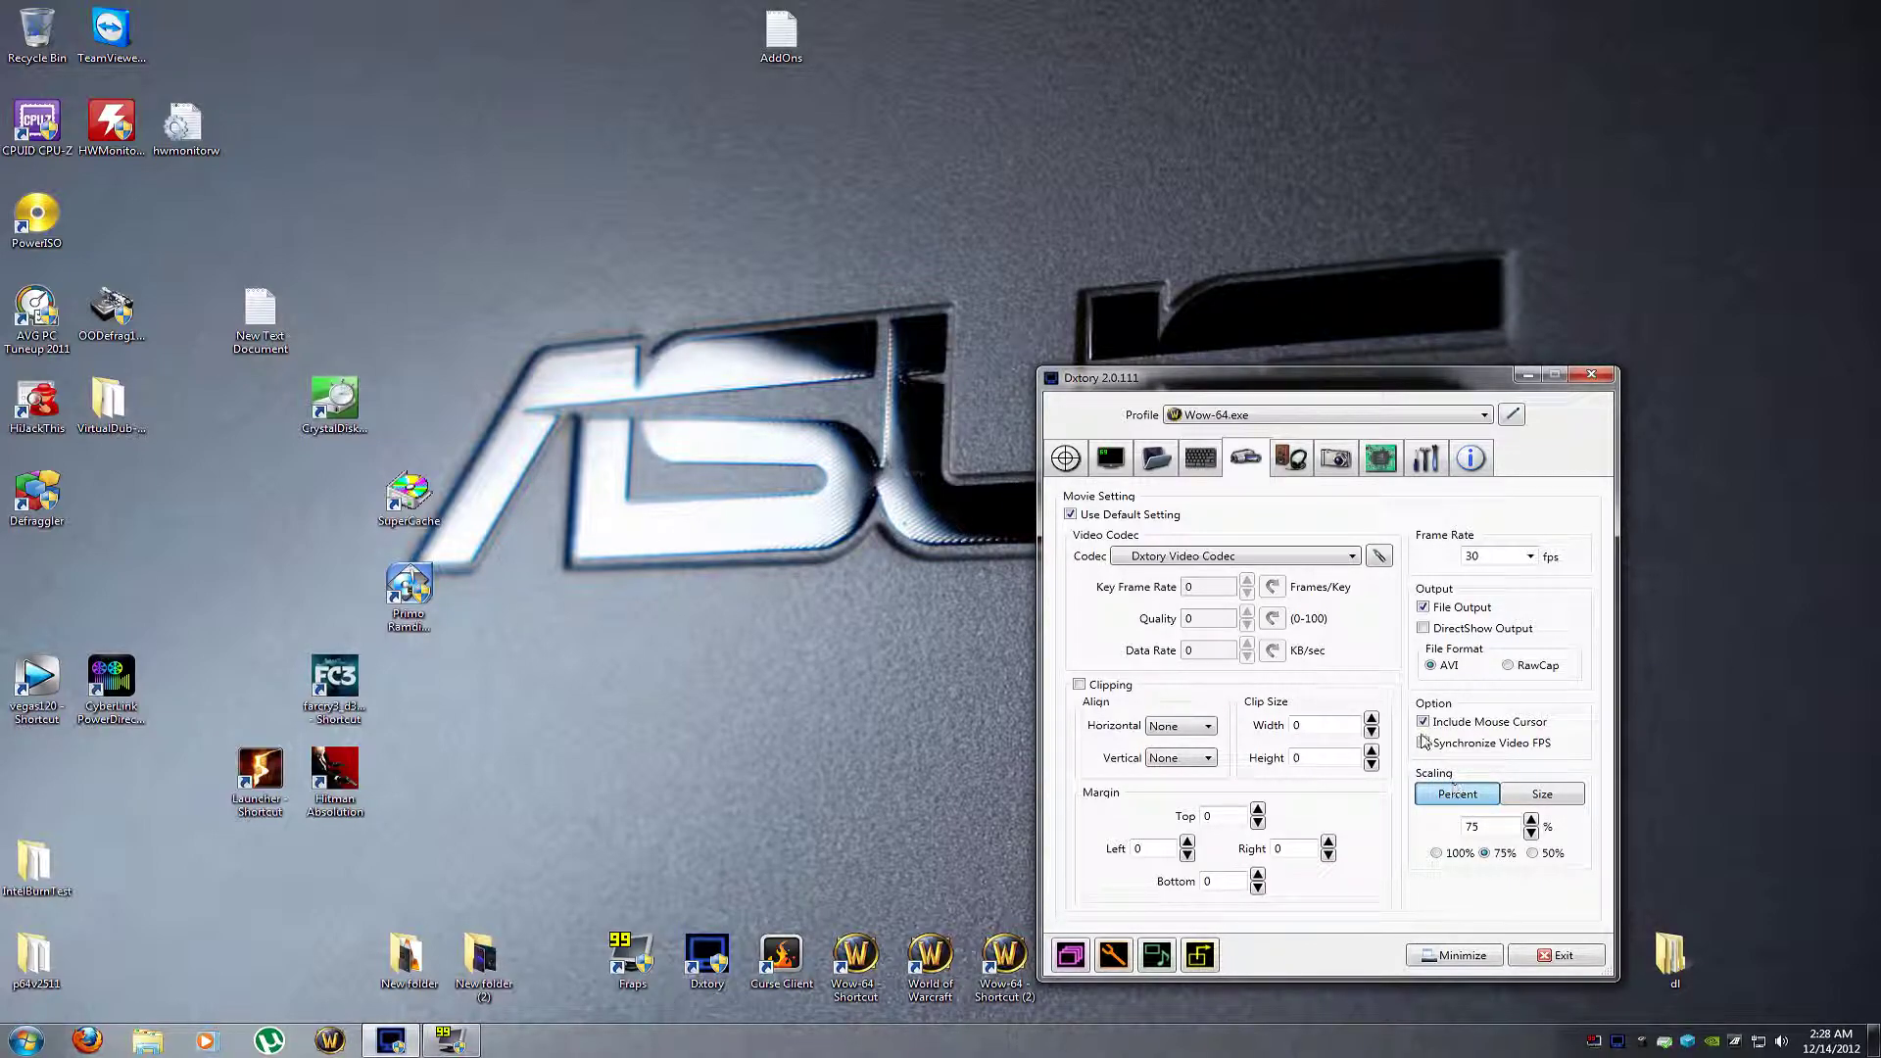
click(1379, 556)
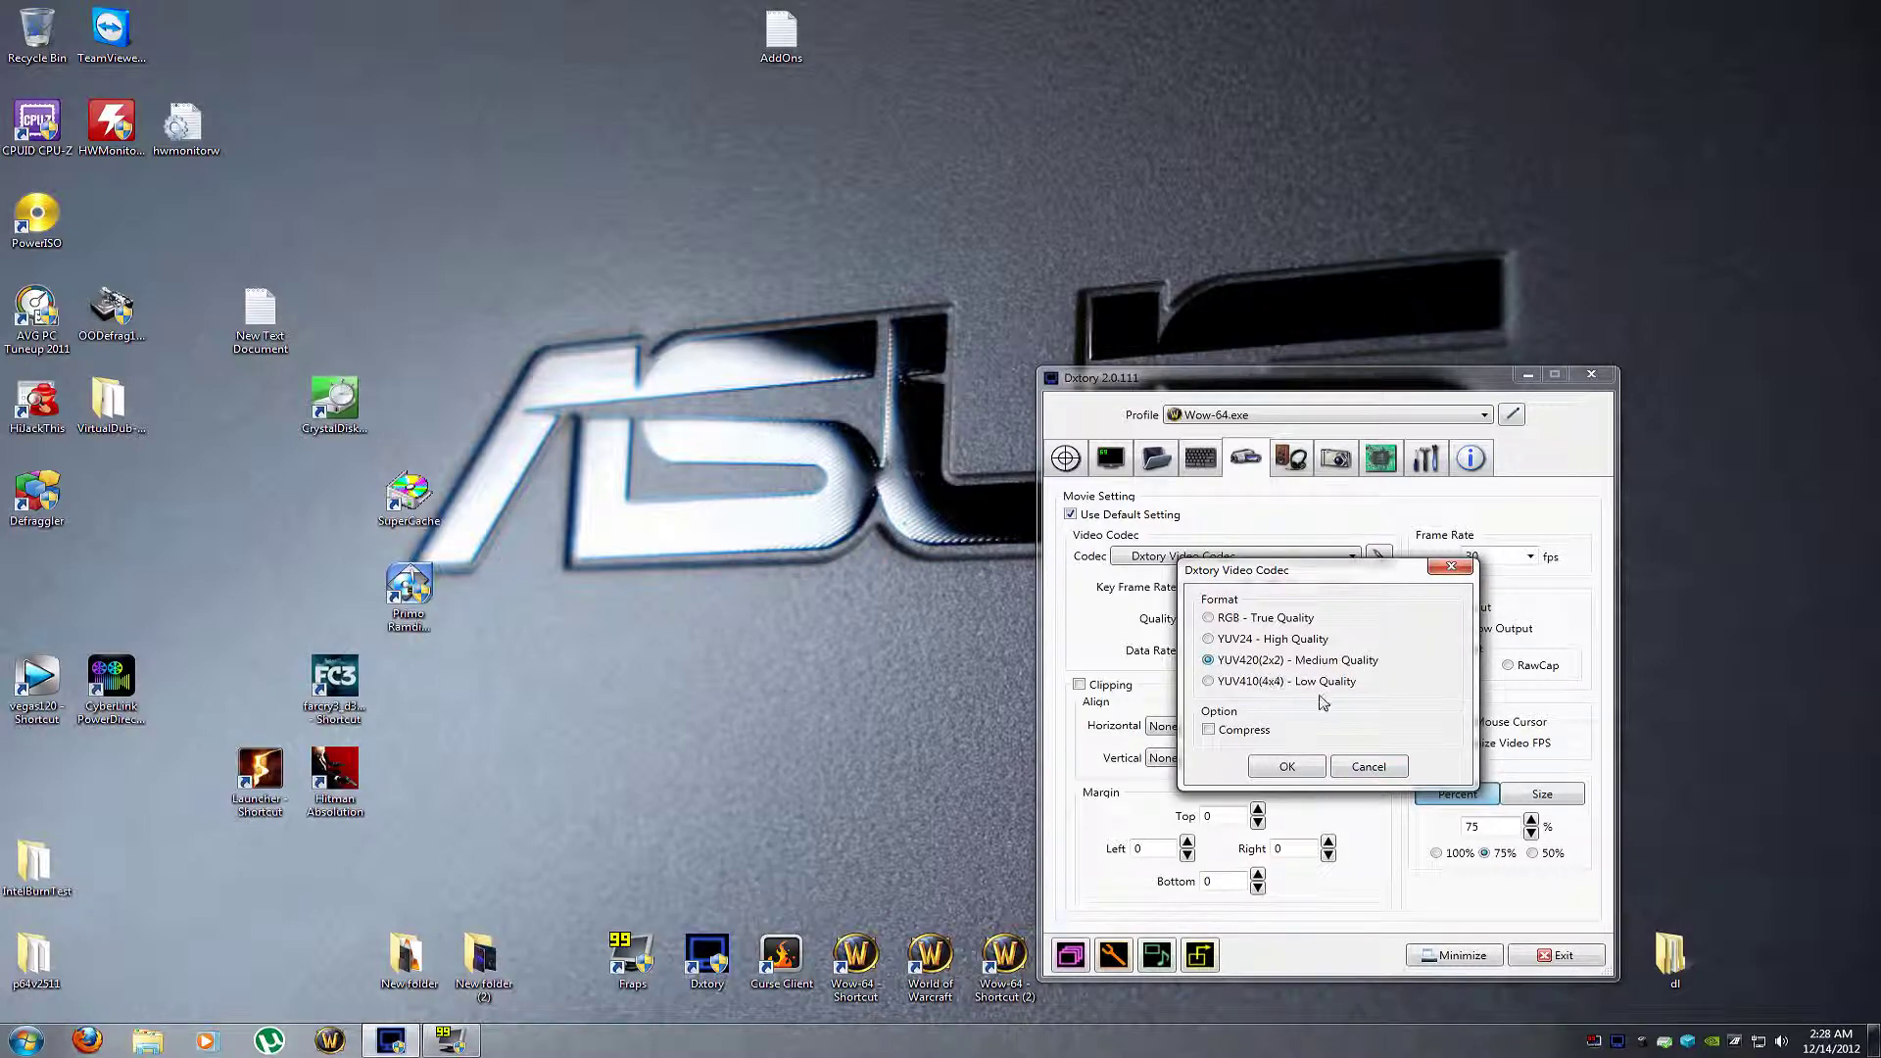
click(1370, 769)
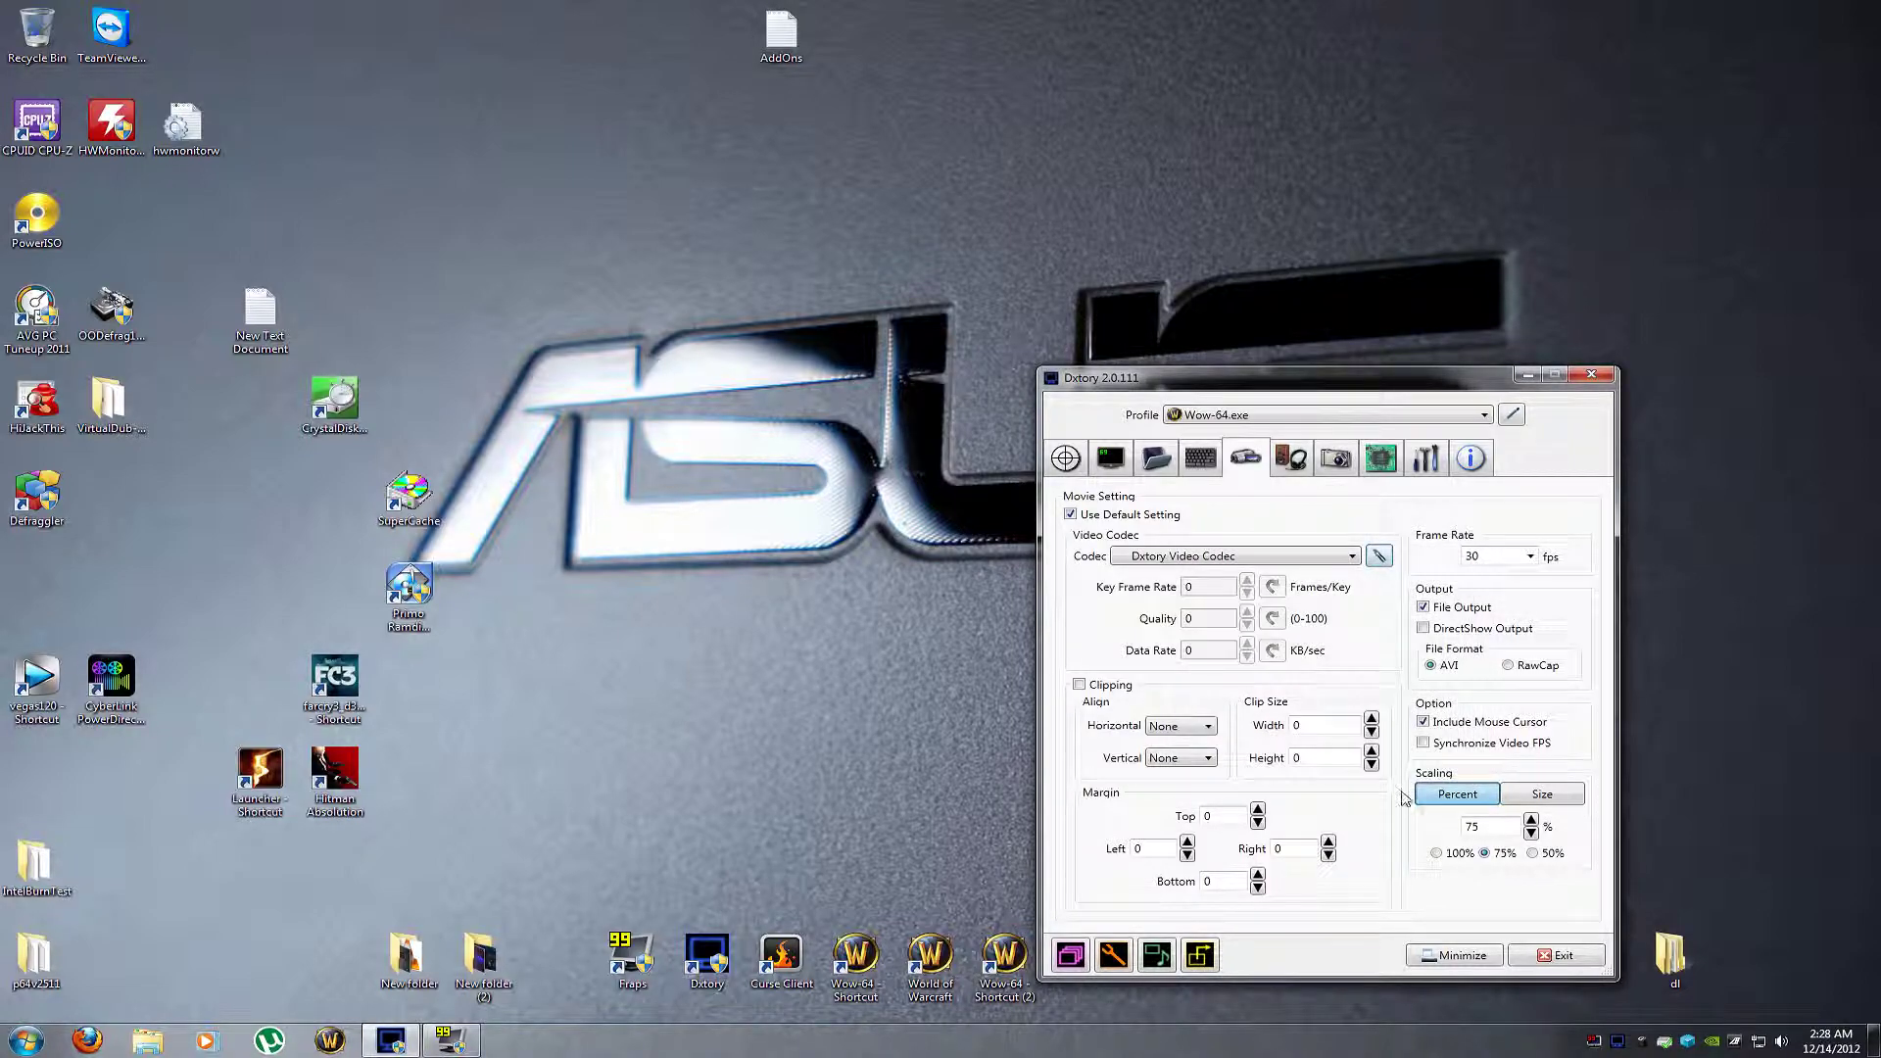
click(1436, 854)
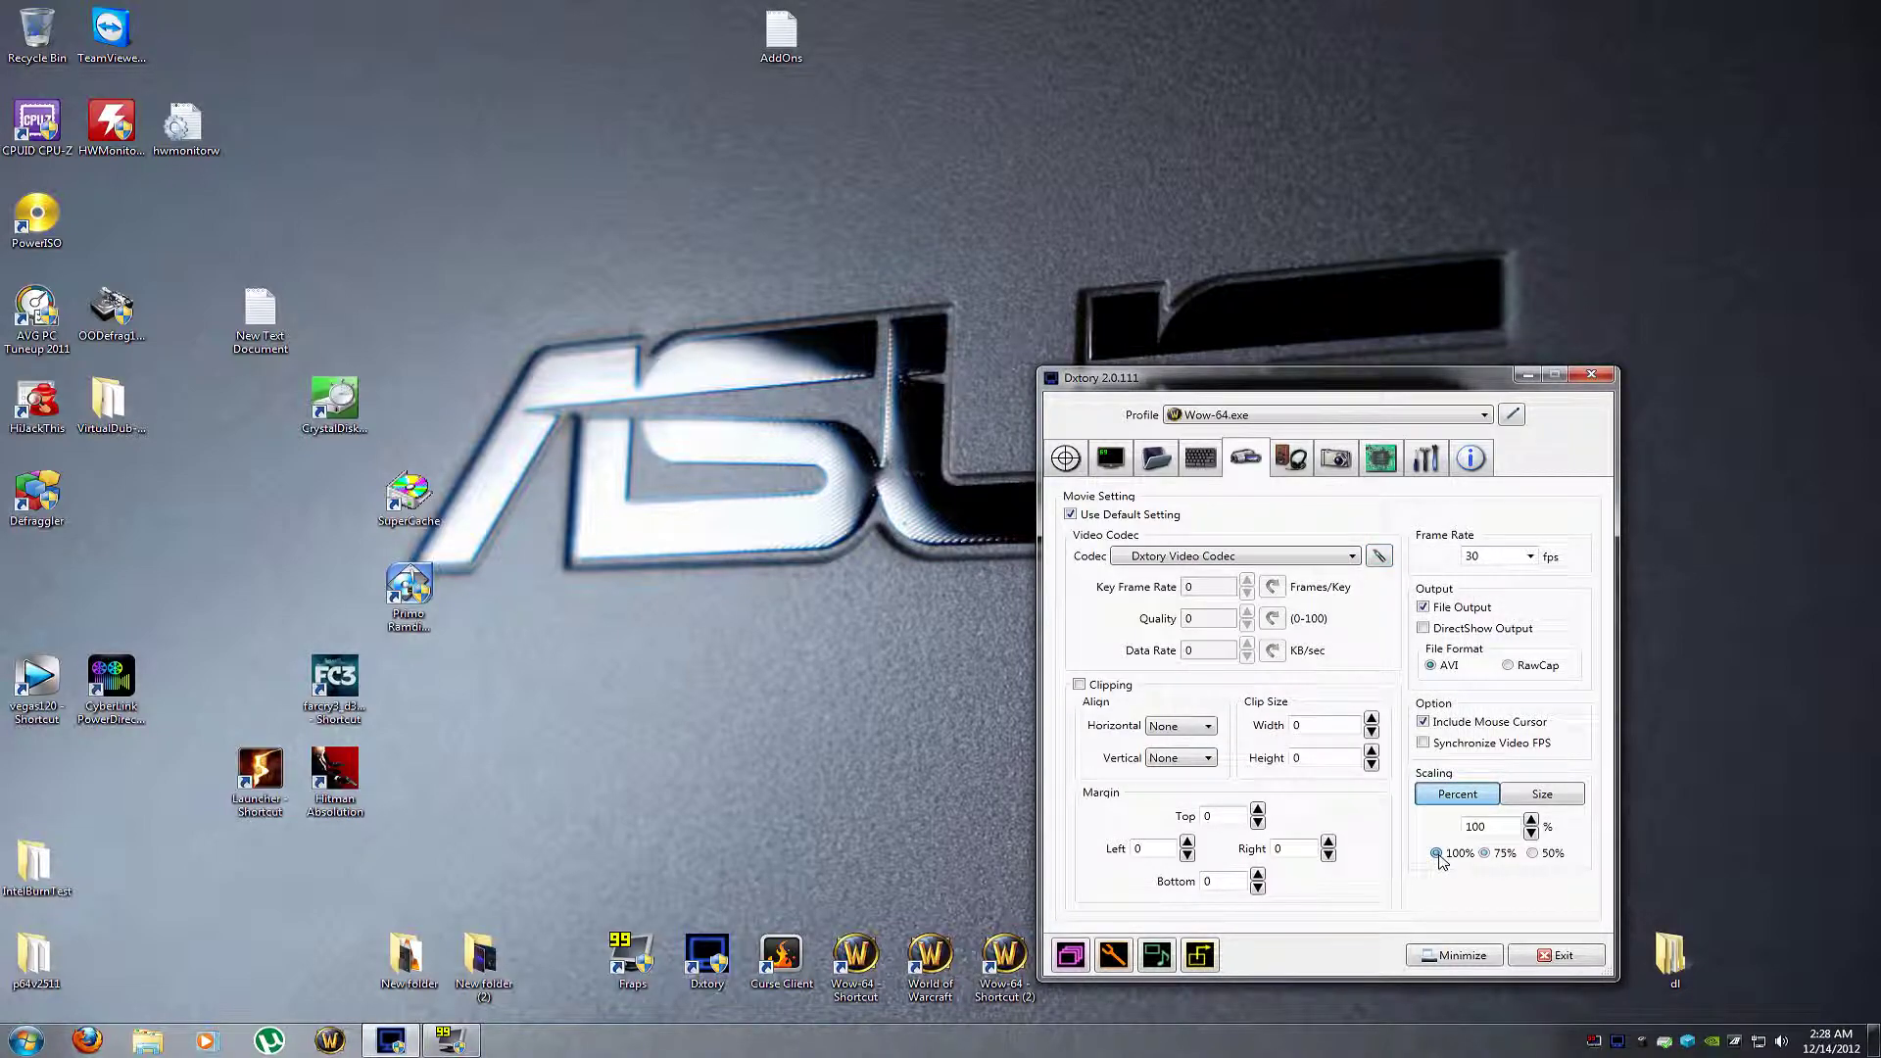
click(1376, 557)
click(1451, 566)
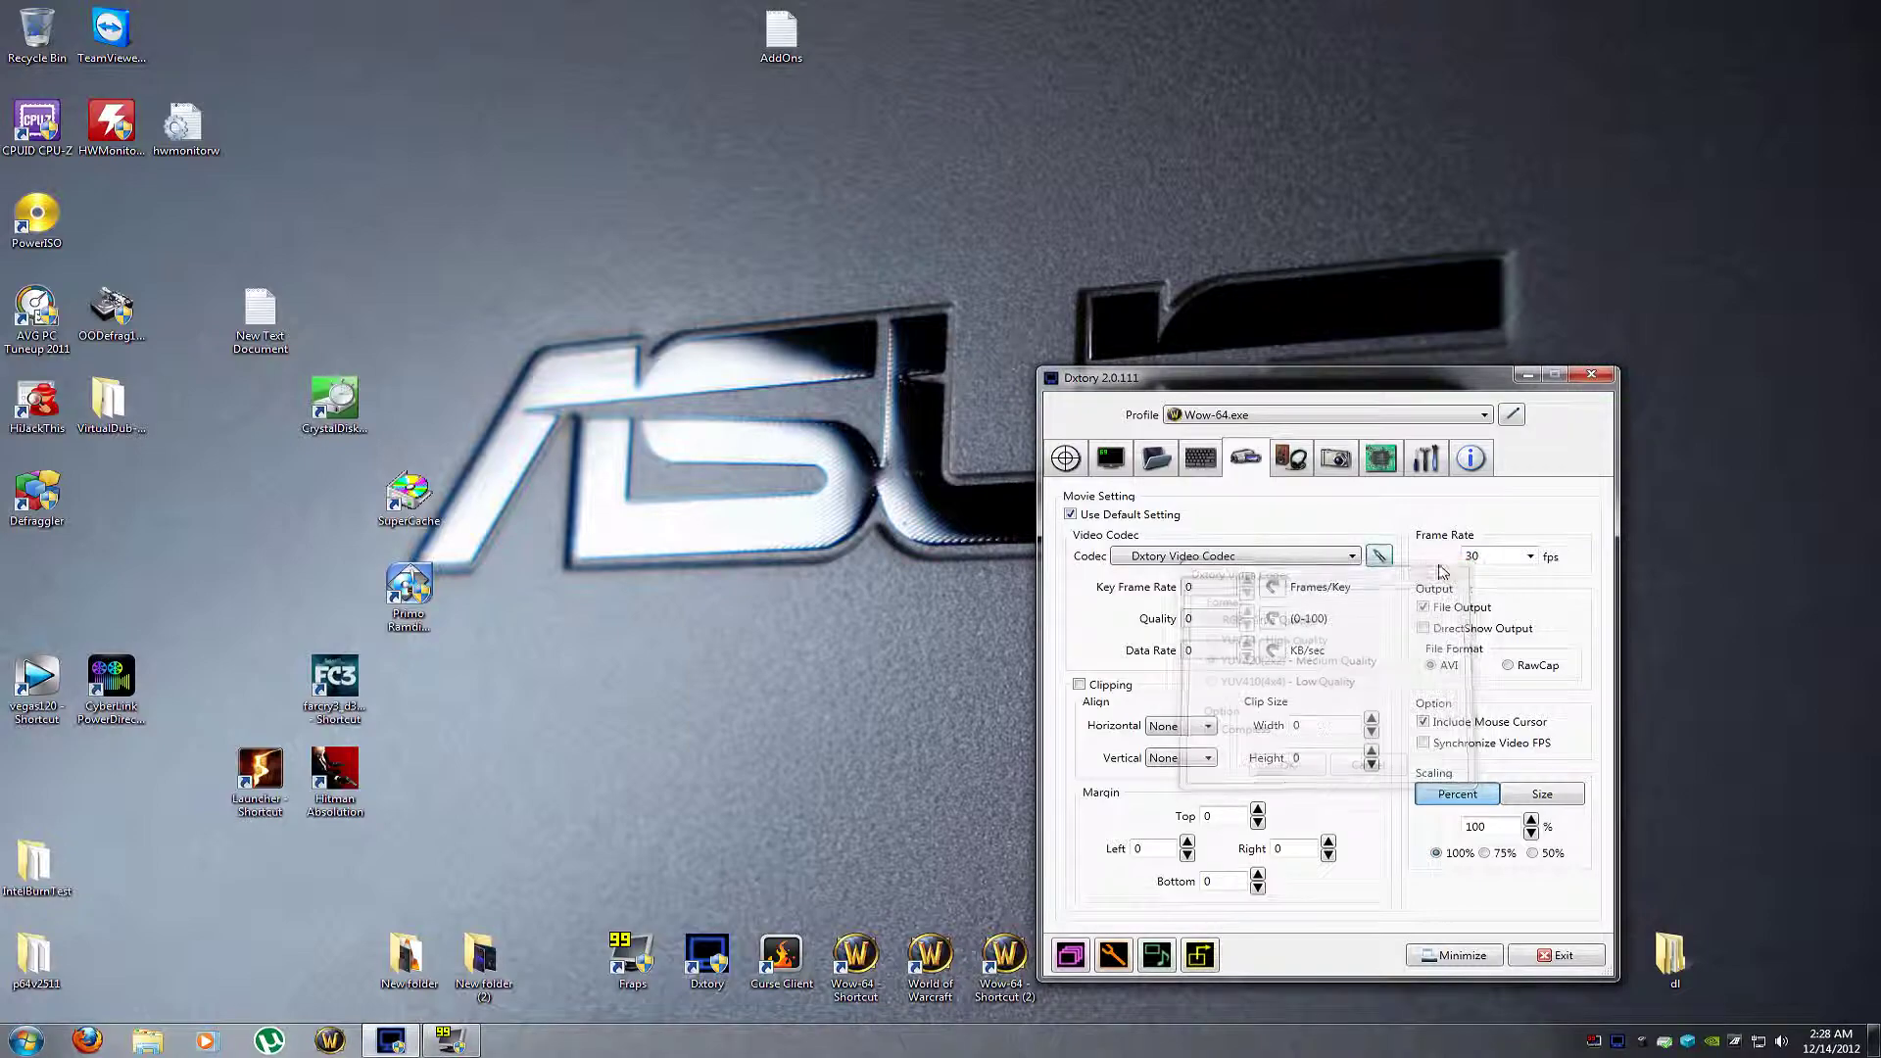